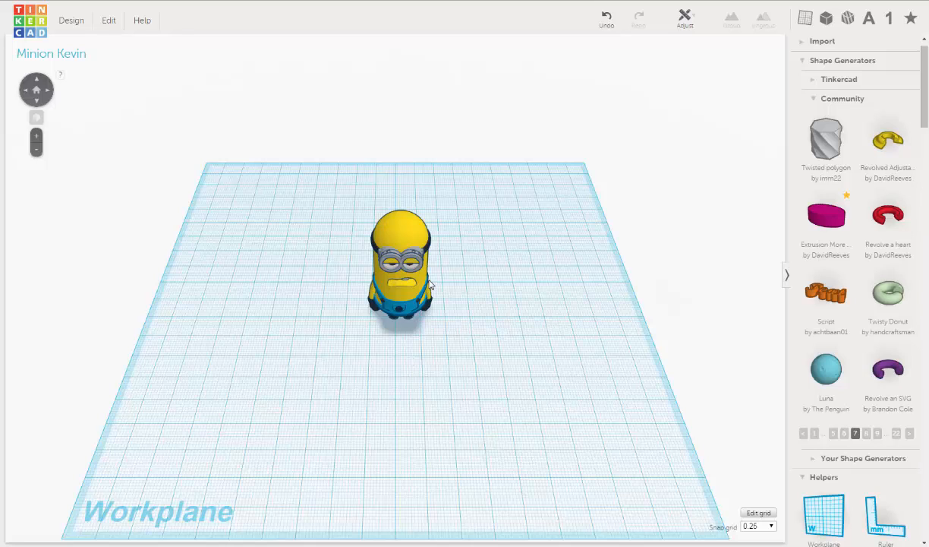
Examine the Minion Kevin model on the workplane from the front and sides, up close and at a distance
{"action": "right_click_drag", "start_coordinate": [430, 282], "coordinate": [437, 273]}
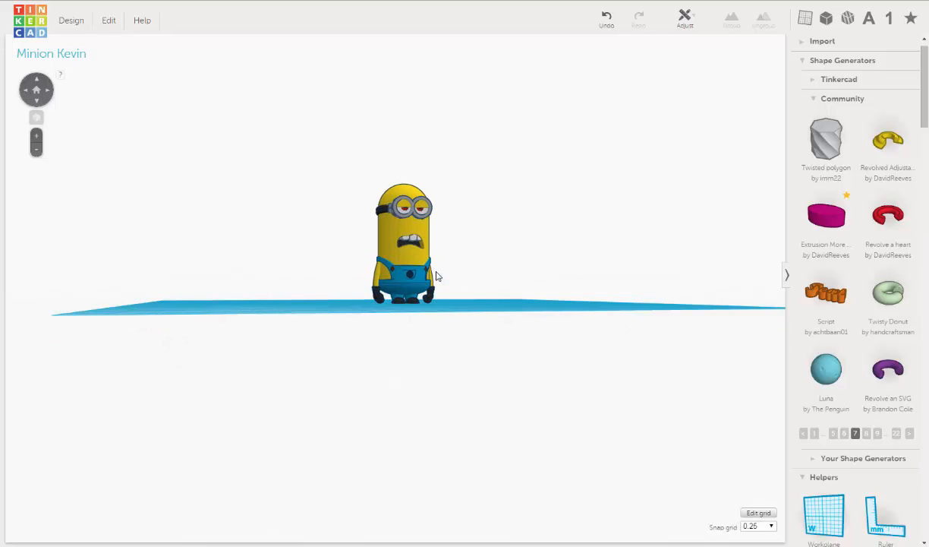
{"action": "scroll", "coordinate": [436, 275], "scroll_direction": "up", "scroll_amount": 5}
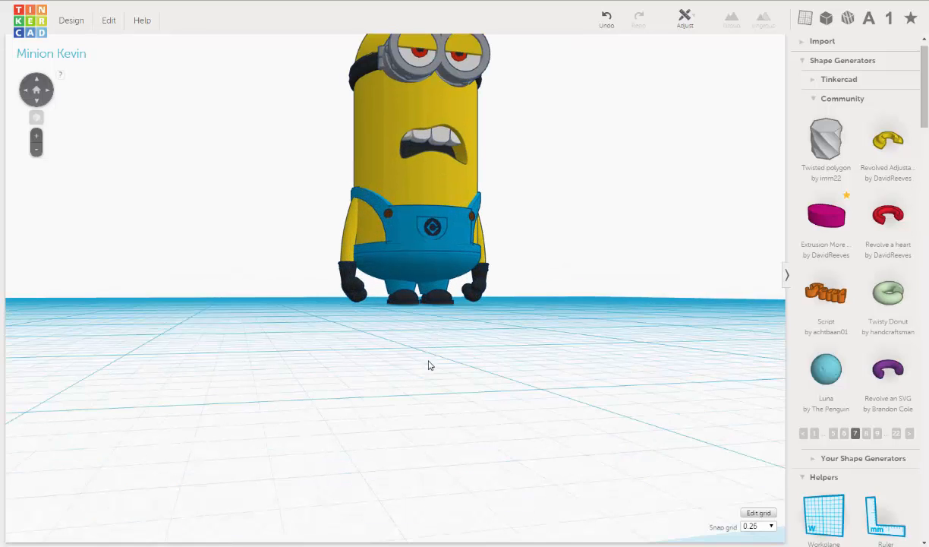
{"action": "middle_click_drag", "start_coordinate": [429, 360], "coordinate": [429, 363]}
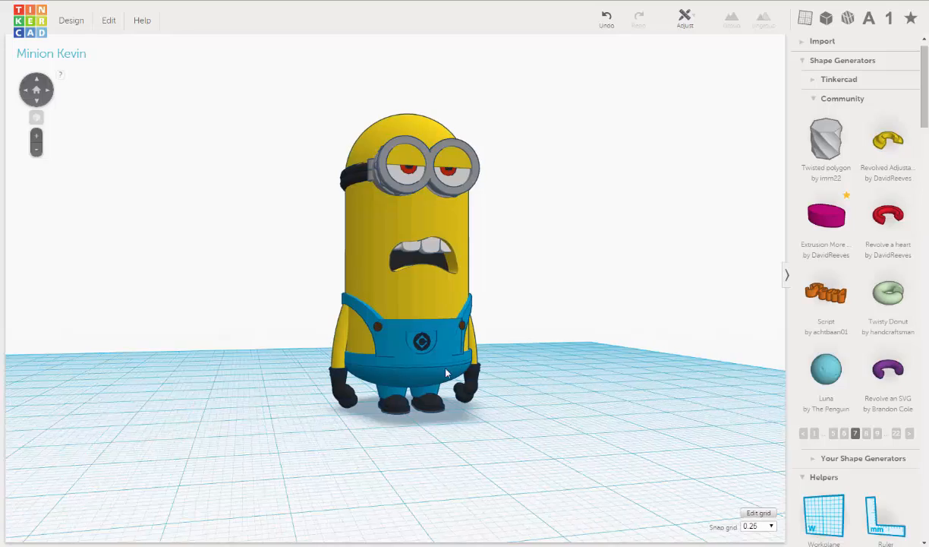
{"action": "right_click_drag", "start_coordinate": [447, 372], "coordinate": [490, 386]}
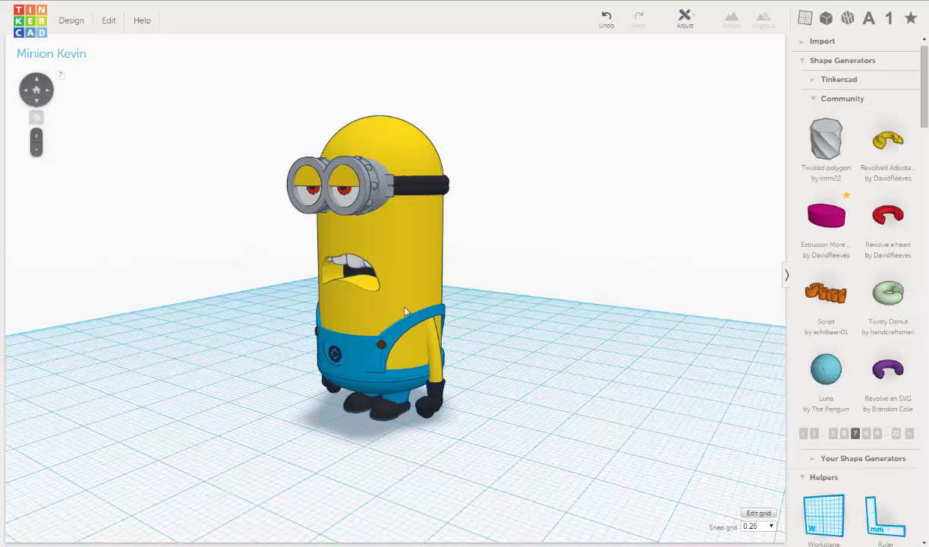
{"action": "right_click_drag", "start_coordinate": [371, 287], "coordinate": [372, 287]}
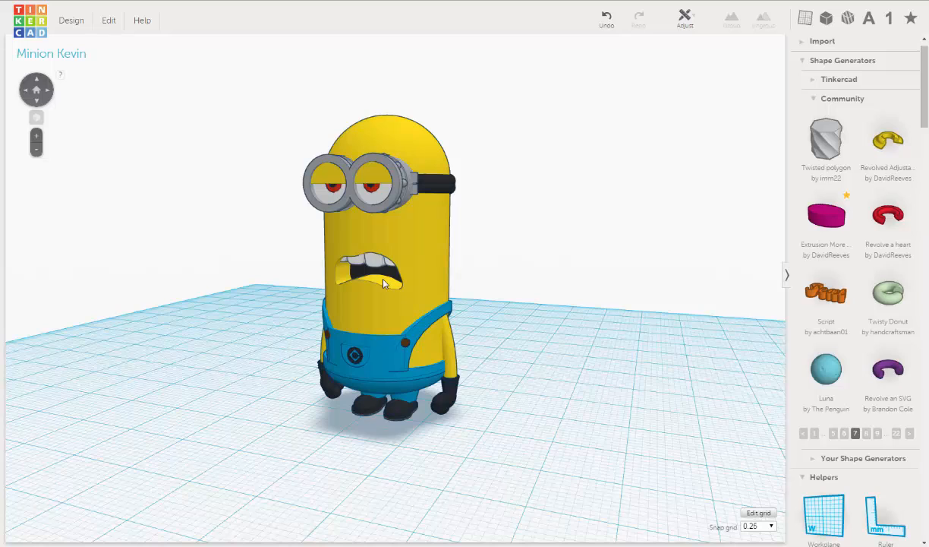
{"action": "scroll", "coordinate": [383, 283], "scroll_direction": "up", "scroll_amount": 5}
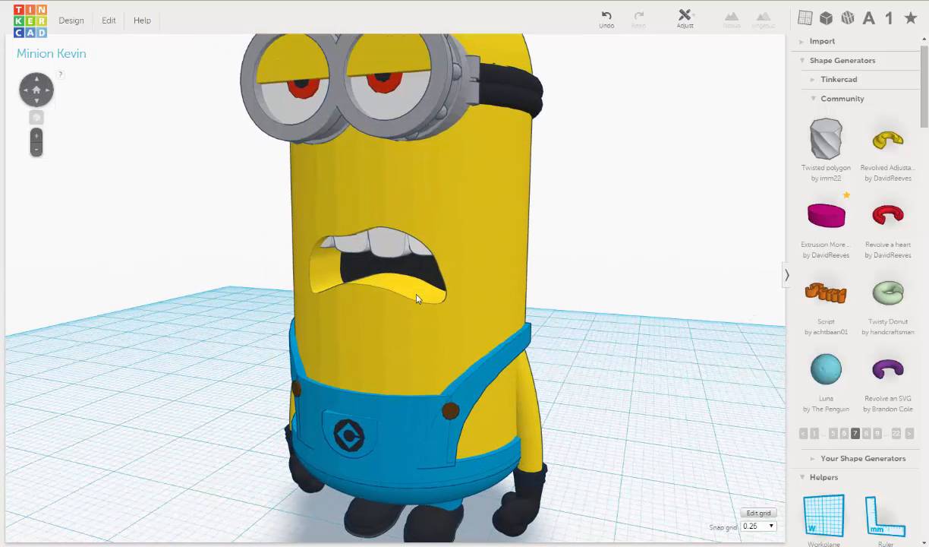
{"action": "scroll", "coordinate": [416, 298], "scroll_direction": "down", "scroll_amount": 3}
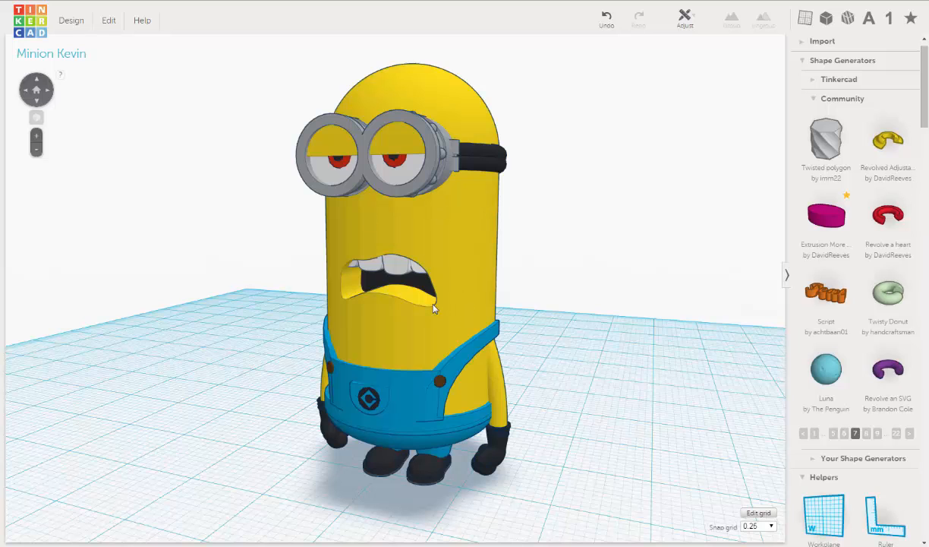
{"action": "right_click_drag", "start_coordinate": [458, 303], "coordinate": [472, 271]}
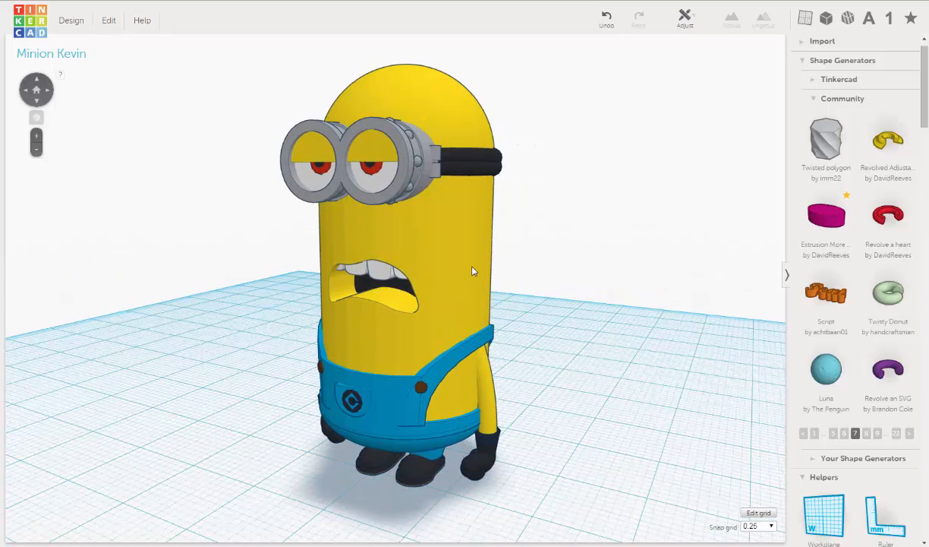
{"action": "scroll", "coordinate": [472, 271], "scroll_direction": "down", "scroll_amount": 5}
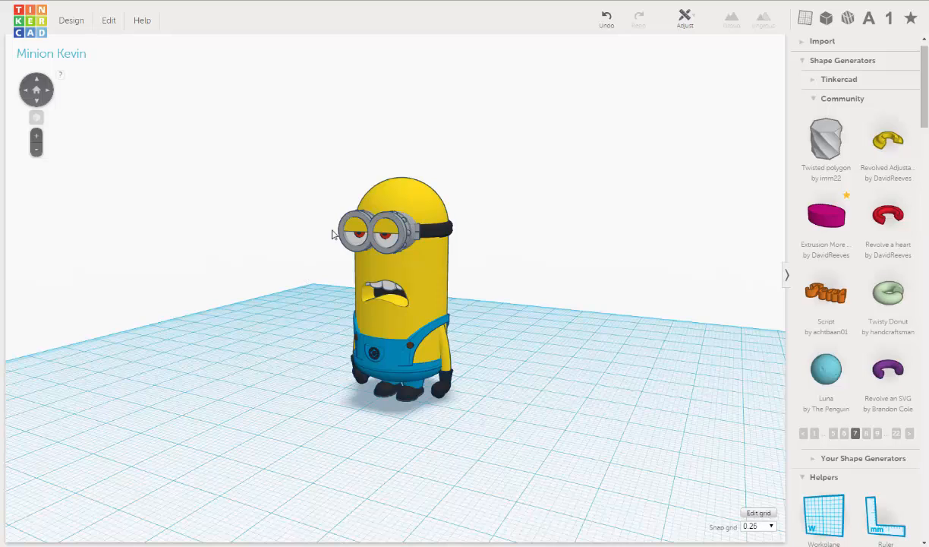
Order a 3D print of the Minion Kevin design in colors through Shapeways and continue to its model page
{"action": "left_click", "coordinate": [69, 22]}
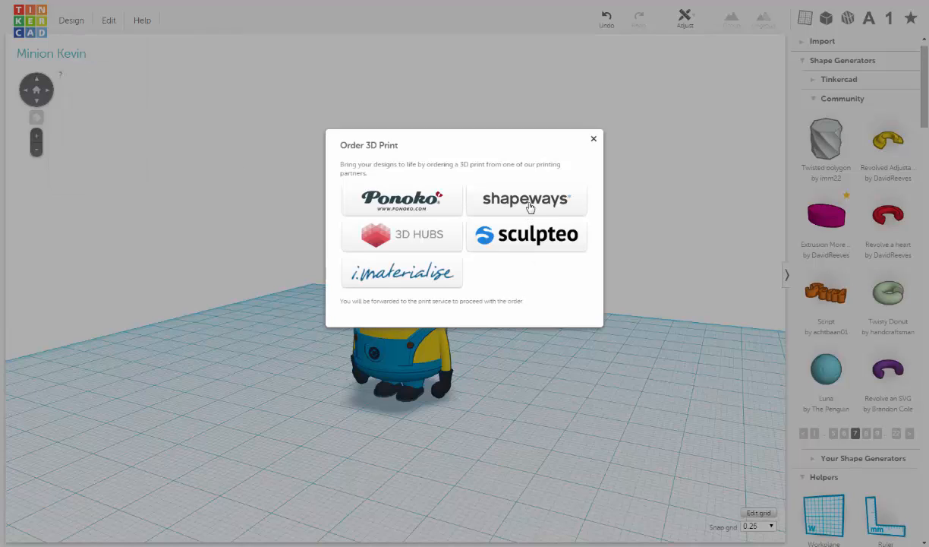
{"action": "left_click", "coordinate": [530, 204]}
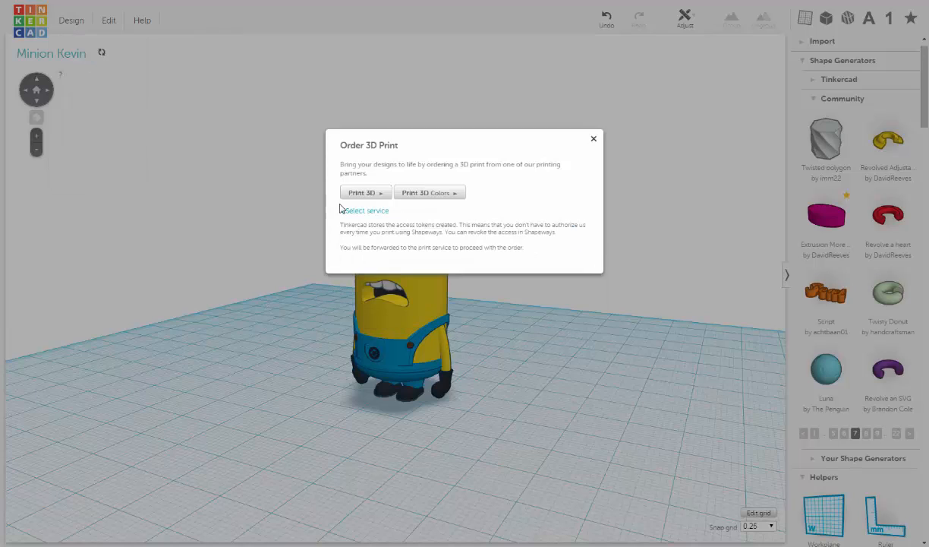
{"action": "left_click", "coordinate": [422, 195]}
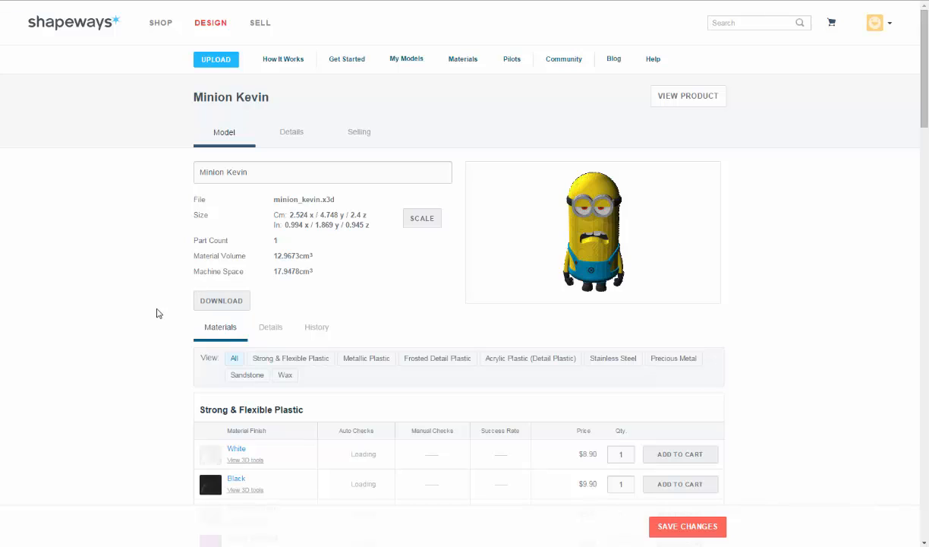
Check the model's size and compare the print materials and prices, down to Full Color Sandstone
{"action": "right_click", "coordinate": [159, 280]}
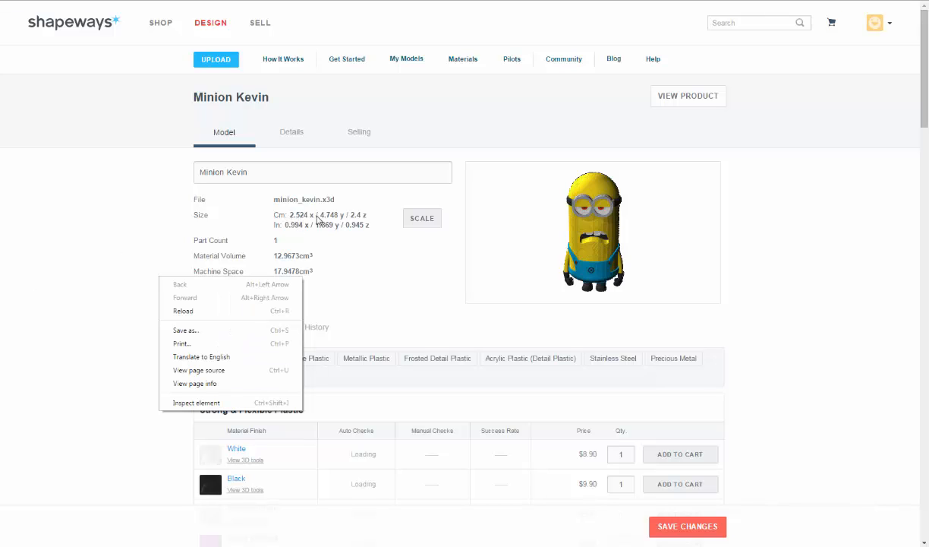
{"action": "left_click", "coordinate": [95, 222]}
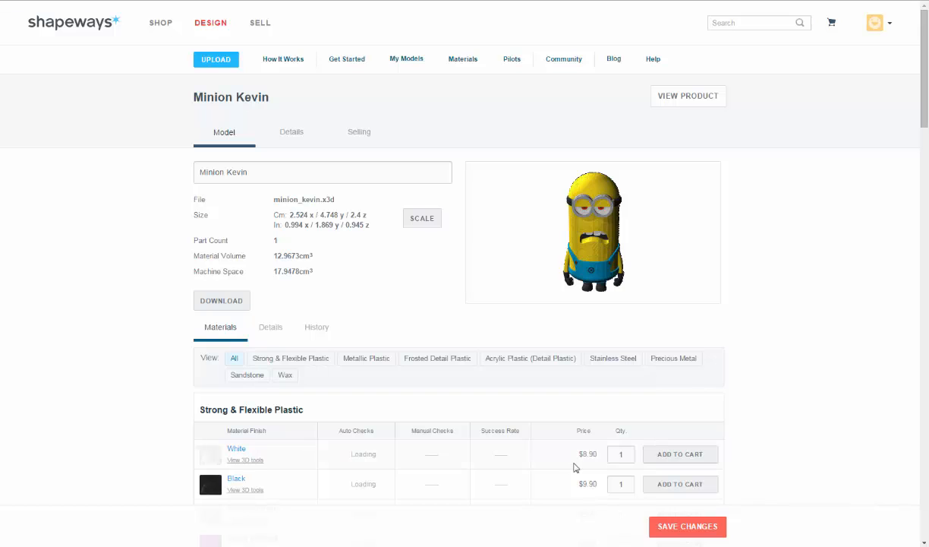
{"action": "mouse_move", "coordinate": [587, 456]}
{"action": "left_click_drag", "start_coordinate": [921, 94], "coordinate": [889, 466]}
{"action": "scroll", "coordinate": [889, 466], "scroll_direction": "down", "scroll_amount": 2}
{"action": "scroll", "coordinate": [886, 470], "scroll_direction": "up", "scroll_amount": 2}
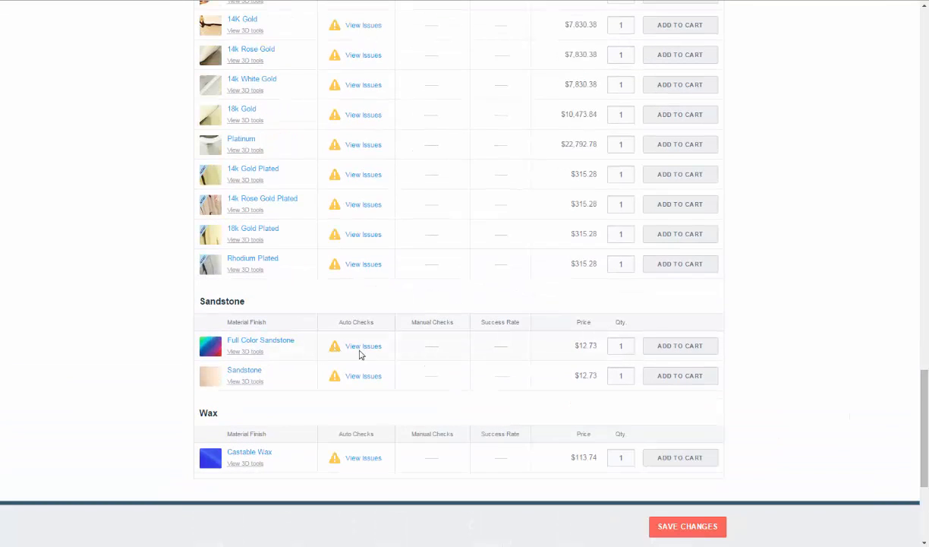
{"action": "mouse_move", "coordinate": [594, 345]}
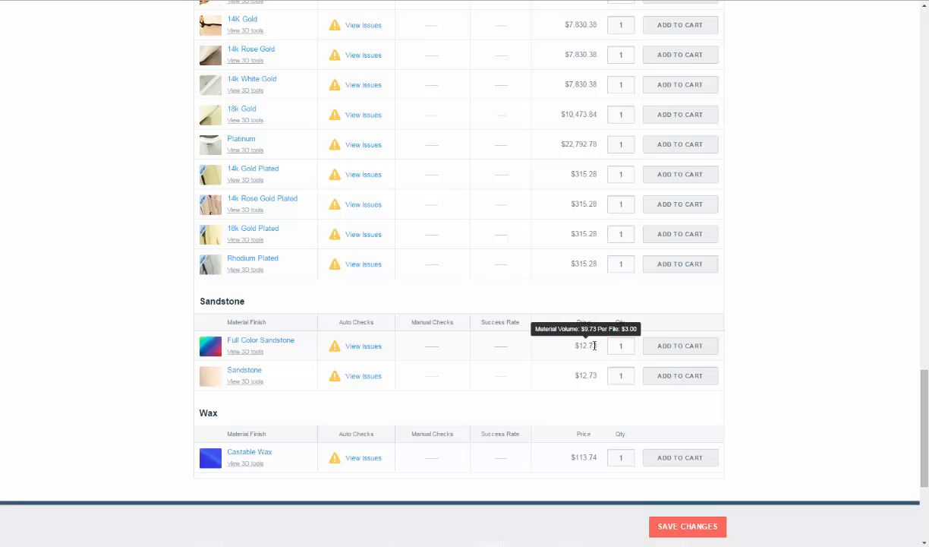
View the issues for Full Color Sandstone and open its Wall Thickness check
{"action": "left_click", "coordinate": [351, 348]}
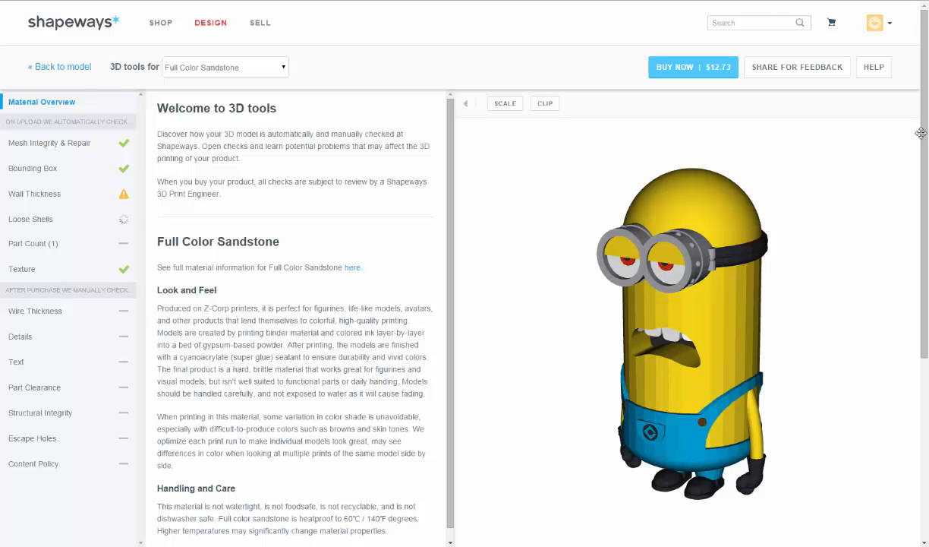
{"action": "scroll", "coordinate": [881, 127], "scroll_direction": "down", "scroll_amount": 3}
{"action": "scroll", "coordinate": [880, 127], "scroll_direction": "up", "scroll_amount": 2}
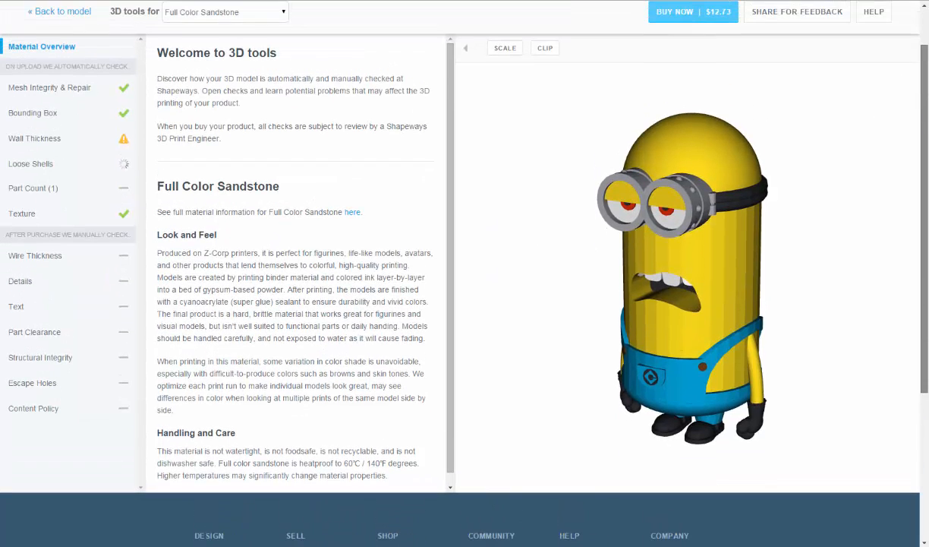
{"action": "left_click", "coordinate": [110, 145]}
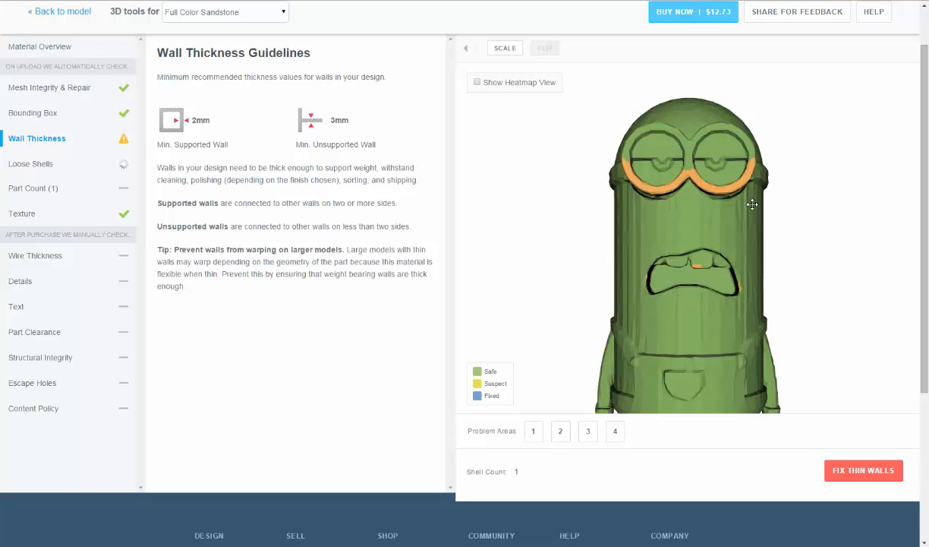
Examine the wall thickness preview from all sides for thin areas on the goggles, mouth and hands
{"action": "left_click_drag", "start_coordinate": [788, 228], "coordinate": [659, 153]}
{"action": "left_click_drag", "start_coordinate": [525, 243], "coordinate": [535, 222]}
{"action": "left_click_drag", "start_coordinate": [580, 279], "coordinate": [448, 297]}
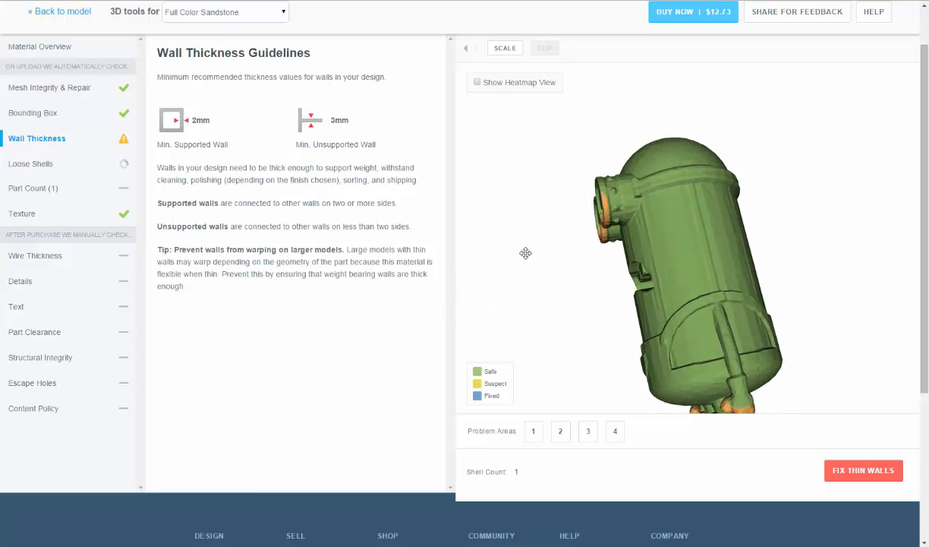
{"action": "left_click_drag", "start_coordinate": [561, 273], "coordinate": [687, 204]}
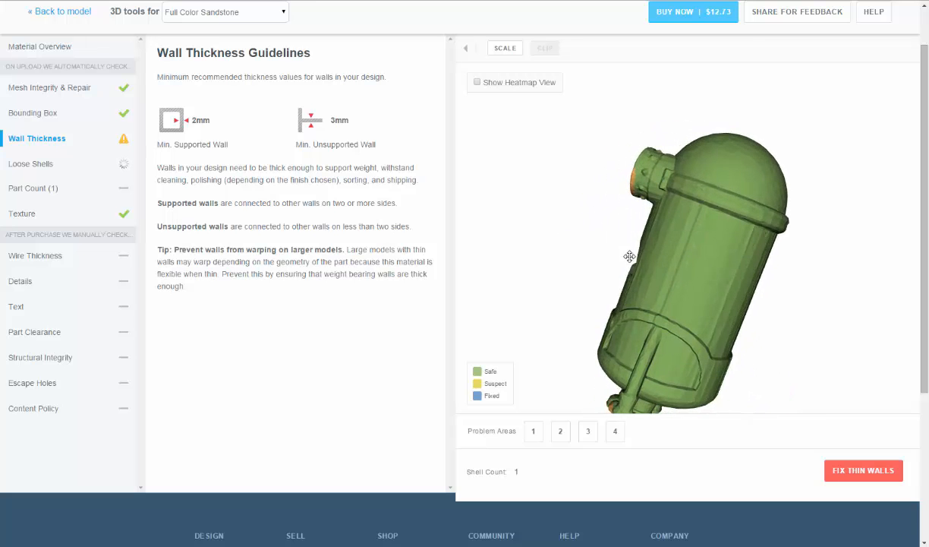
{"action": "left_click_drag", "start_coordinate": [580, 232], "coordinate": [690, 272]}
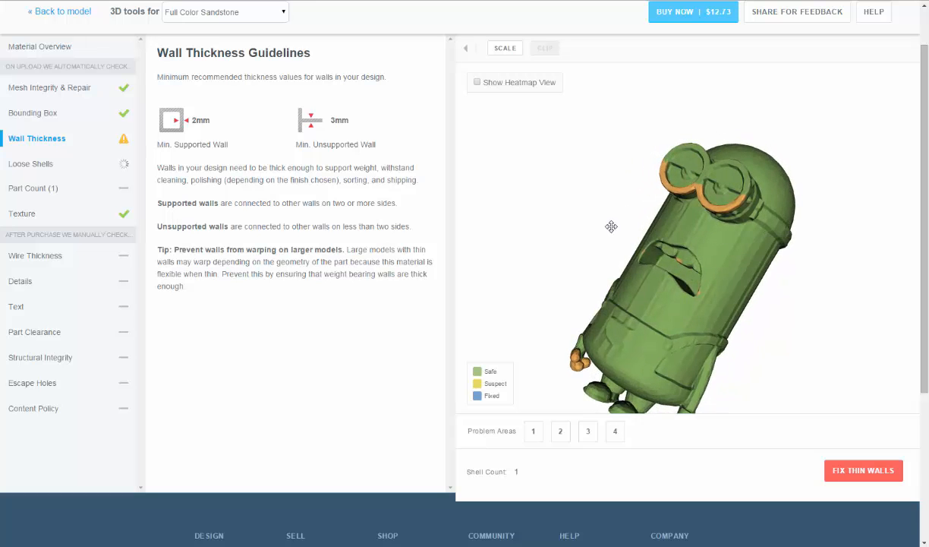
{"action": "left_click_drag", "start_coordinate": [612, 226], "coordinate": [918, 298]}
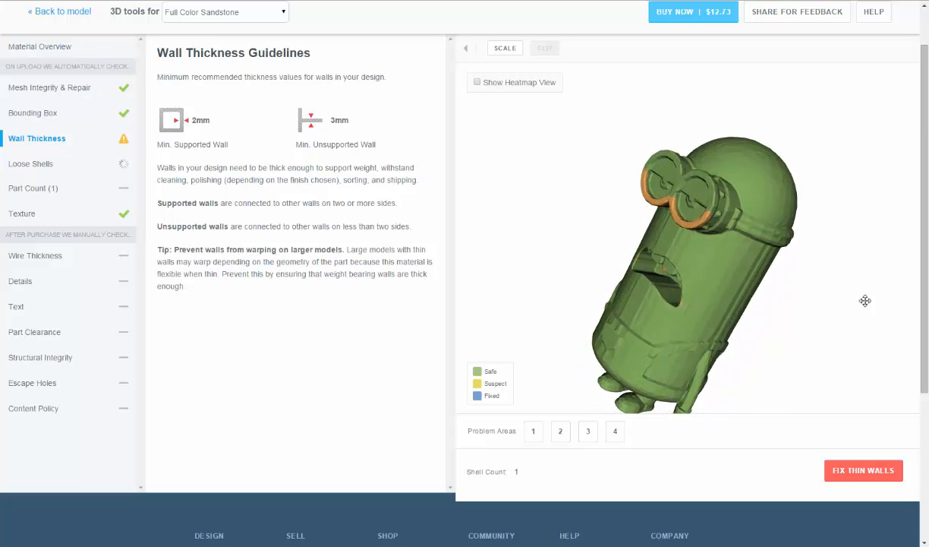
{"action": "left_click_drag", "start_coordinate": [827, 287], "coordinate": [666, 187]}
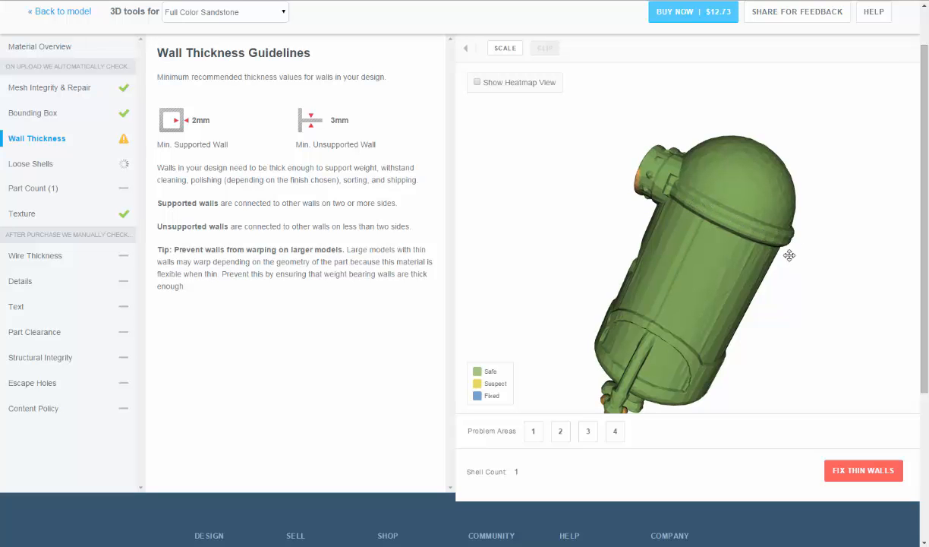
{"action": "left_click_drag", "start_coordinate": [728, 241], "coordinate": [595, 197]}
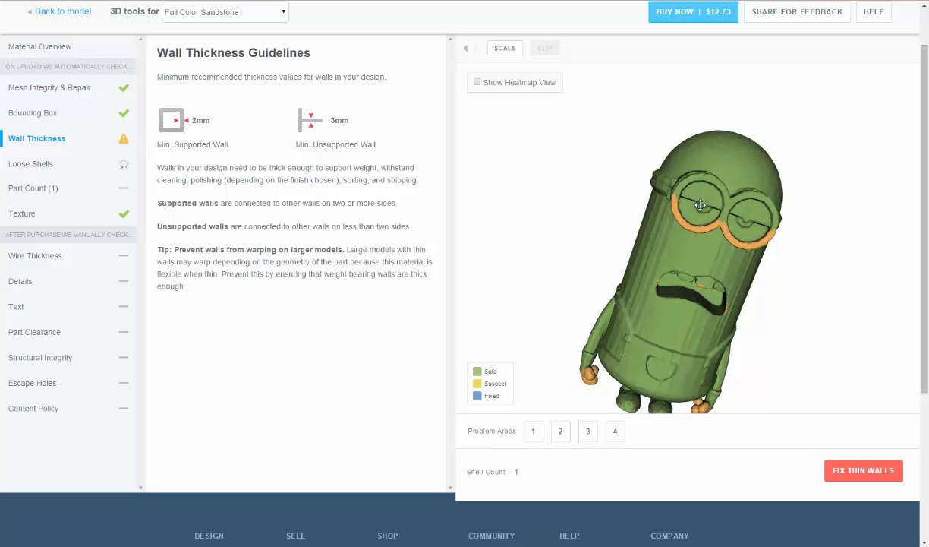
{"action": "left_click_drag", "start_coordinate": [593, 219], "coordinate": [577, 190]}
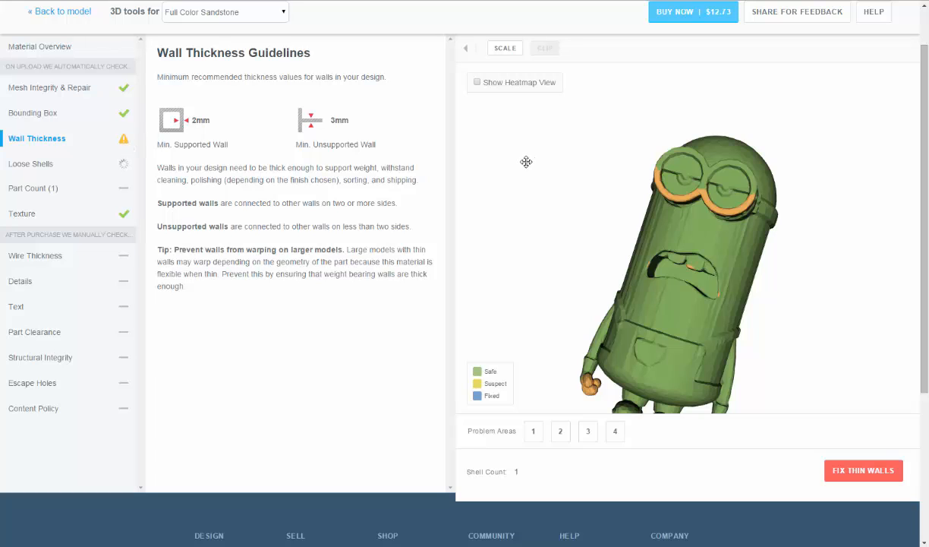
{"action": "mouse_move", "coordinate": [791, 294]}
{"action": "left_mouse_down"}
{"action": "mouse_move", "coordinate": [692, 255]}
{"action": "mouse_move", "coordinate": [802, 304]}
{"action": "left_mouse_up"}
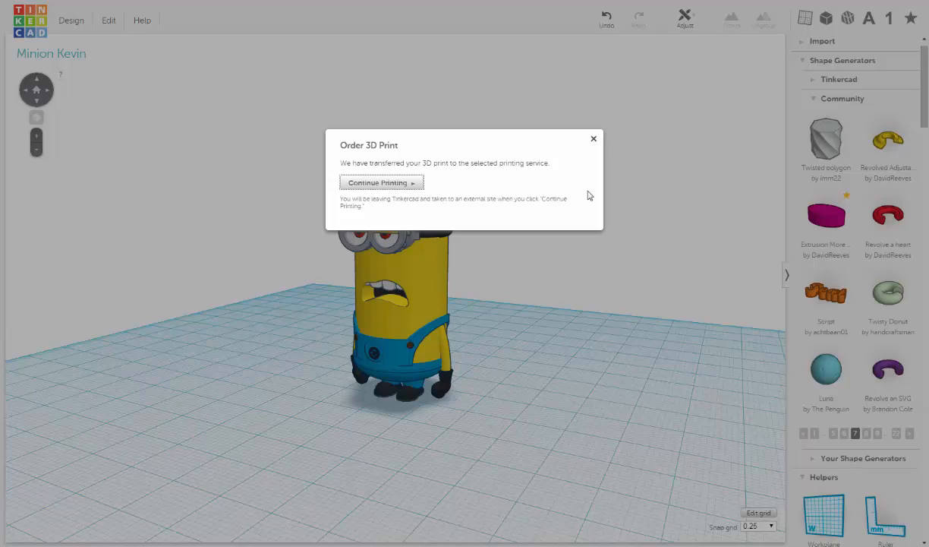
Back in Tinkercad, dismiss the print order dialog and group all parts of the minion into one object
{"action": "left_click", "coordinate": [534, 278]}
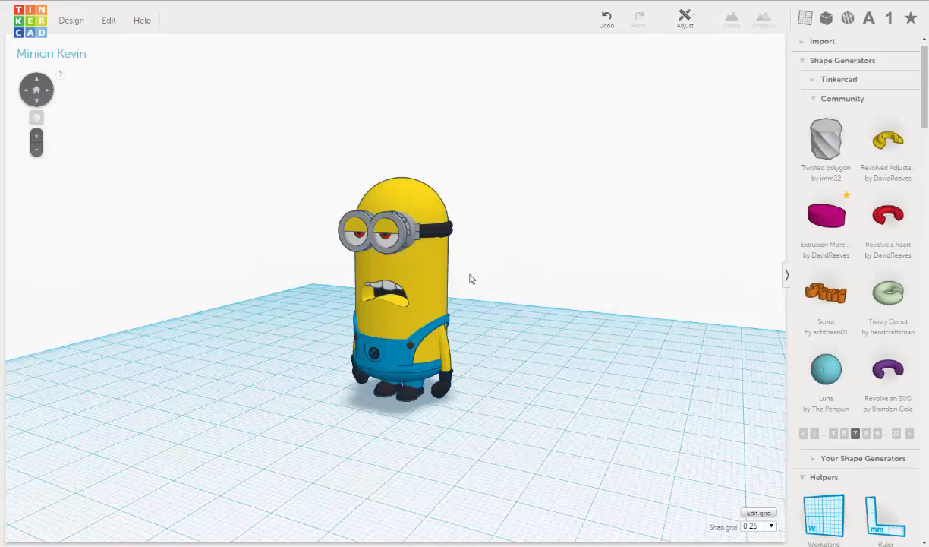
{"action": "scroll", "coordinate": [471, 279], "scroll_direction": "up", "scroll_amount": 3}
{"action": "scroll", "coordinate": [470, 279], "scroll_direction": "down", "scroll_amount": 3}
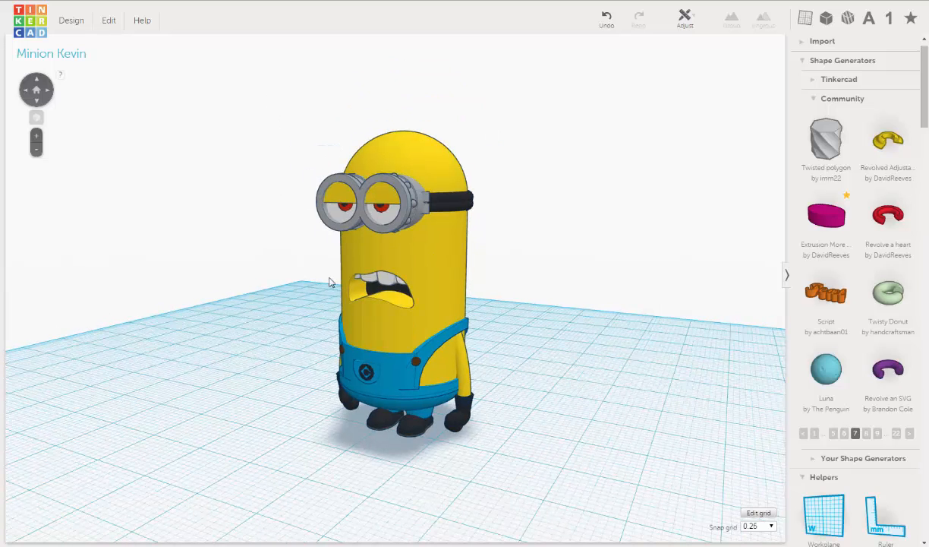
{"action": "left_click_drag", "start_coordinate": [266, 95], "coordinate": [573, 490]}
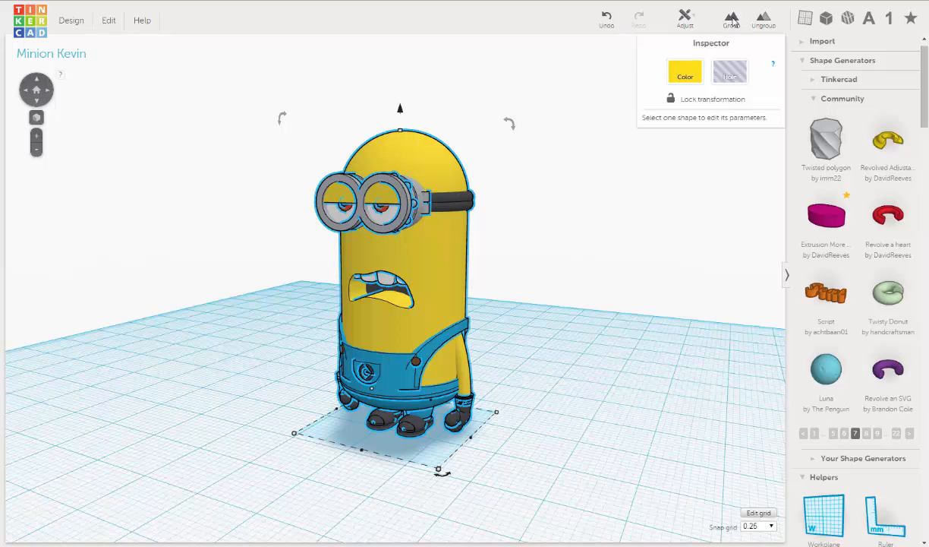
{"action": "left_click", "coordinate": [732, 21]}
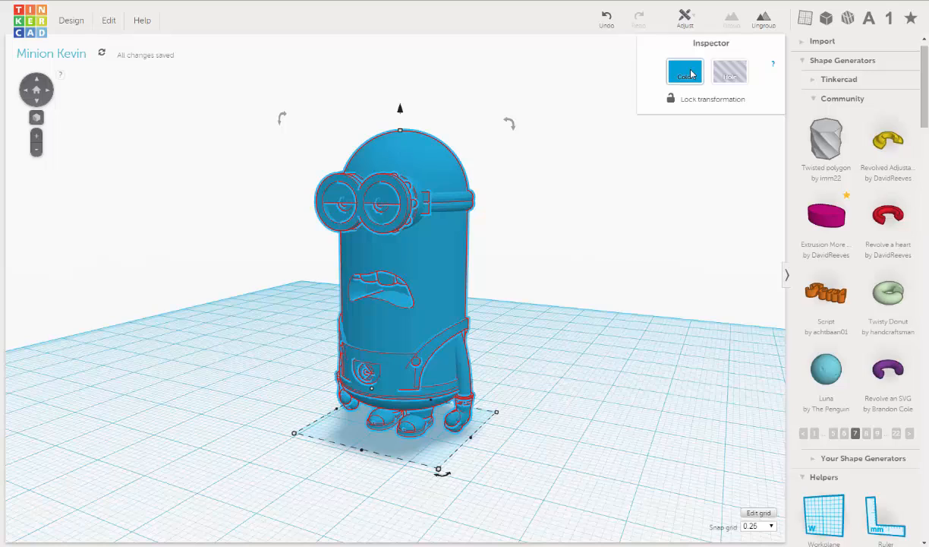
Set the grouped minion's color to Multicolor so that its parts keep their original colors
{"action": "left_click", "coordinate": [692, 74]}
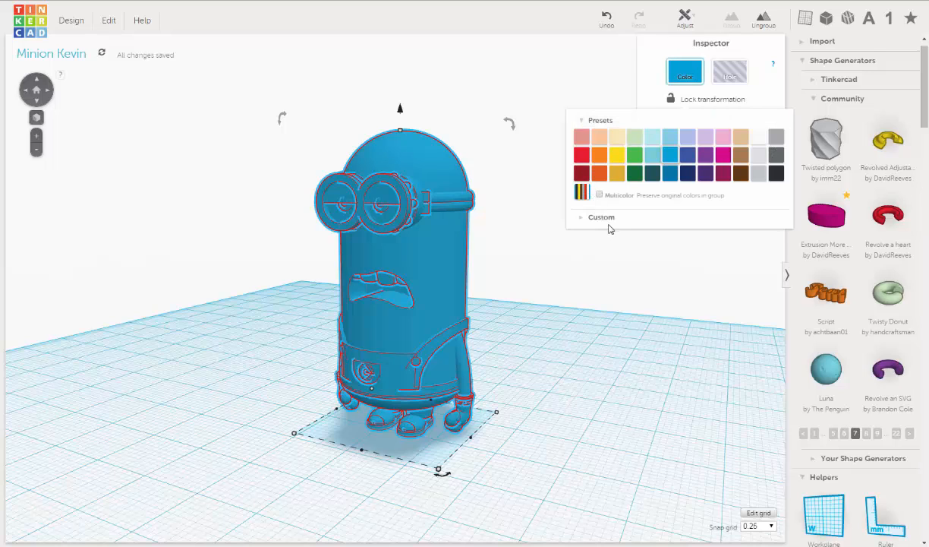
{"action": "left_click", "coordinate": [582, 192]}
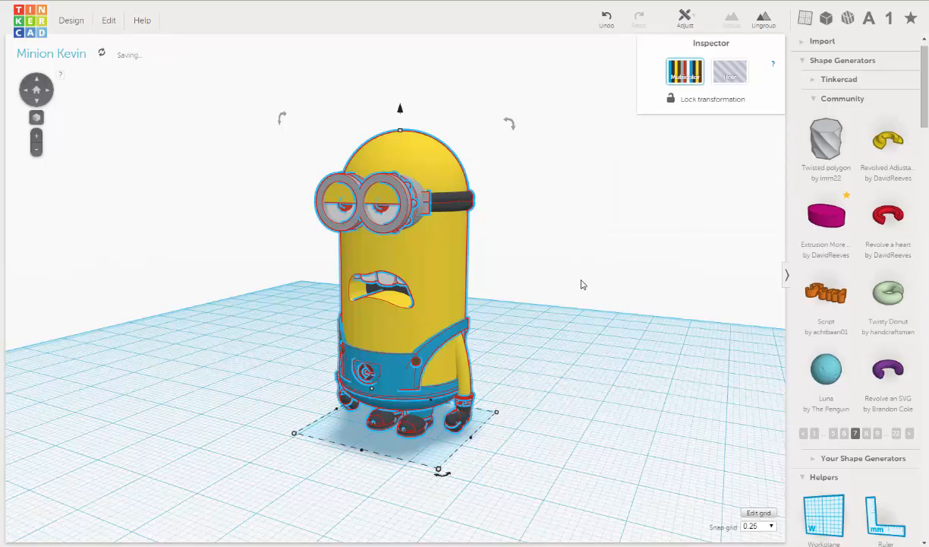
{"action": "left_click", "coordinate": [540, 295]}
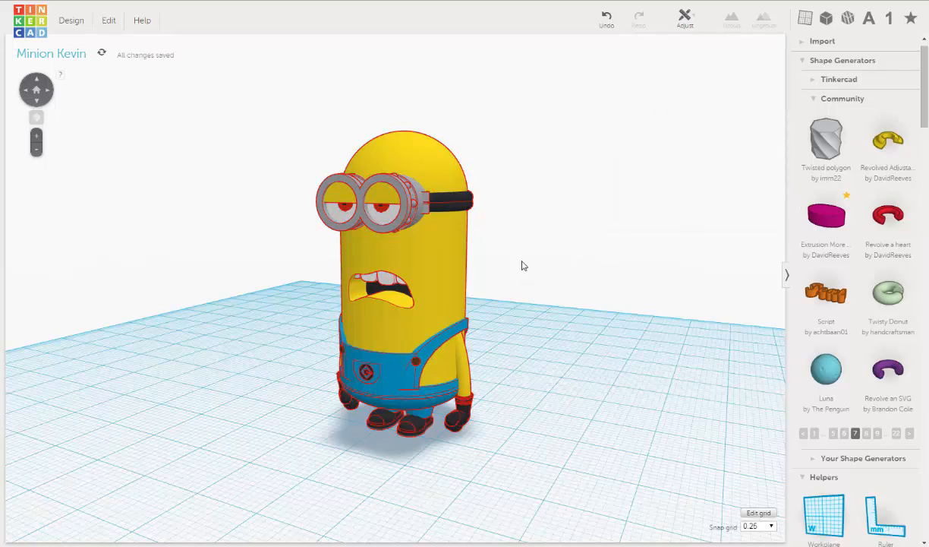
{"action": "right_click_drag", "start_coordinate": [548, 306], "coordinate": [472, 382]}
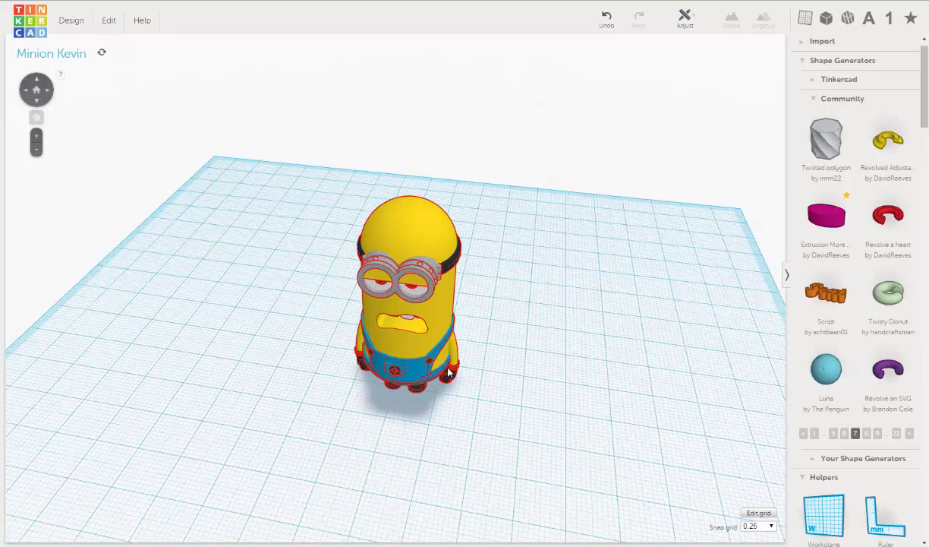
Scale the grouped minion up proportionally to a base of about 37 mm by 35 mm
{"action": "left_click", "coordinate": [437, 344]}
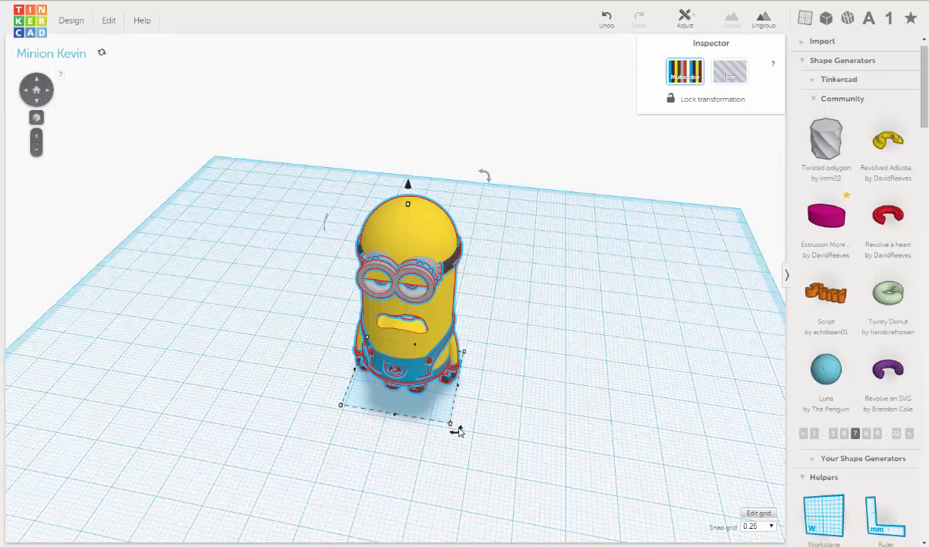
{"action": "left_click_drag", "start_coordinate": [456, 430], "coordinate": [453, 427]}
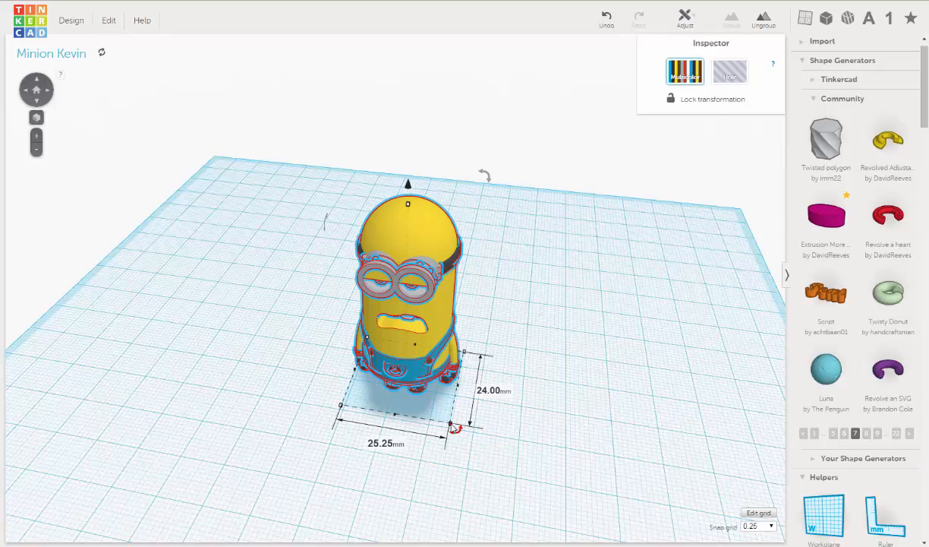
{"action": "left_click_drag", "start_coordinate": [451, 424], "coordinate": [487, 475]}
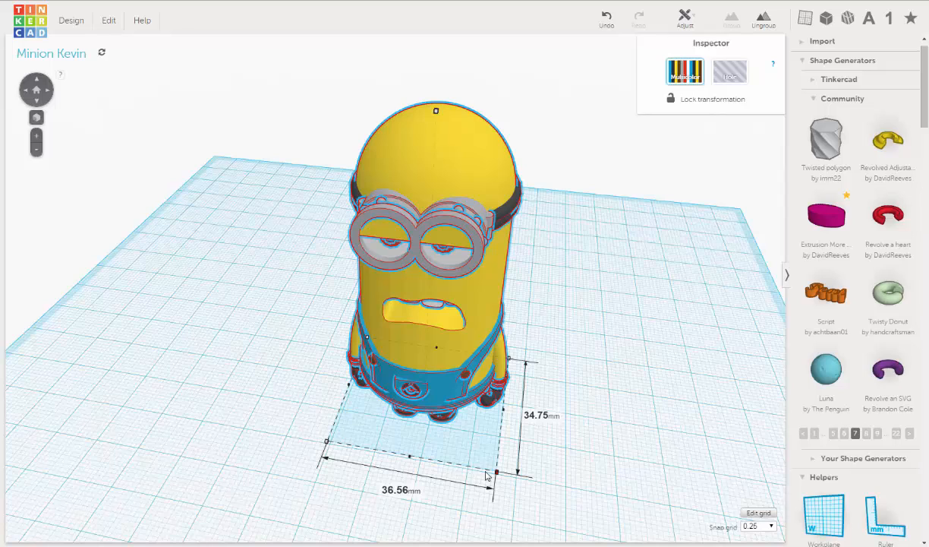
{"action": "left_click_drag", "start_coordinate": [486, 475], "coordinate": [487, 476]}
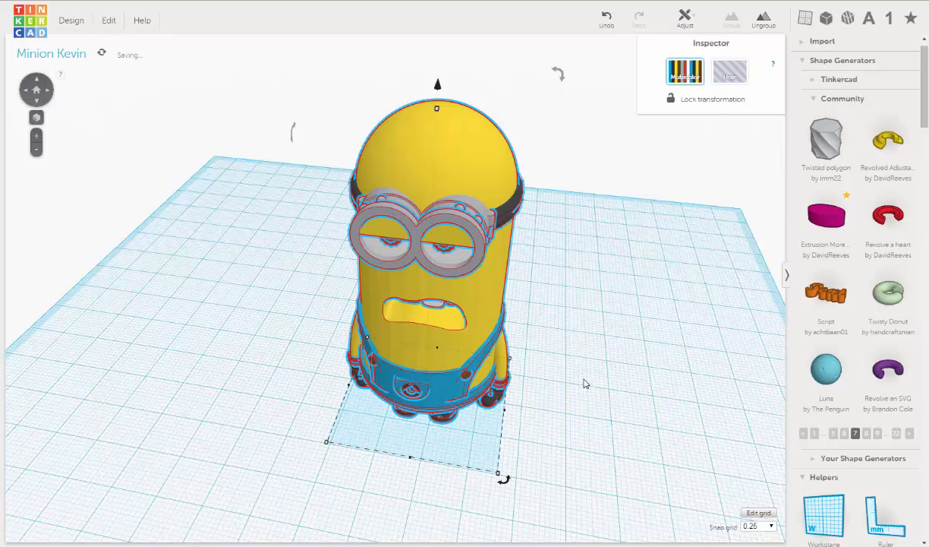
{"action": "right_click_drag", "start_coordinate": [587, 368], "coordinate": [592, 313]}
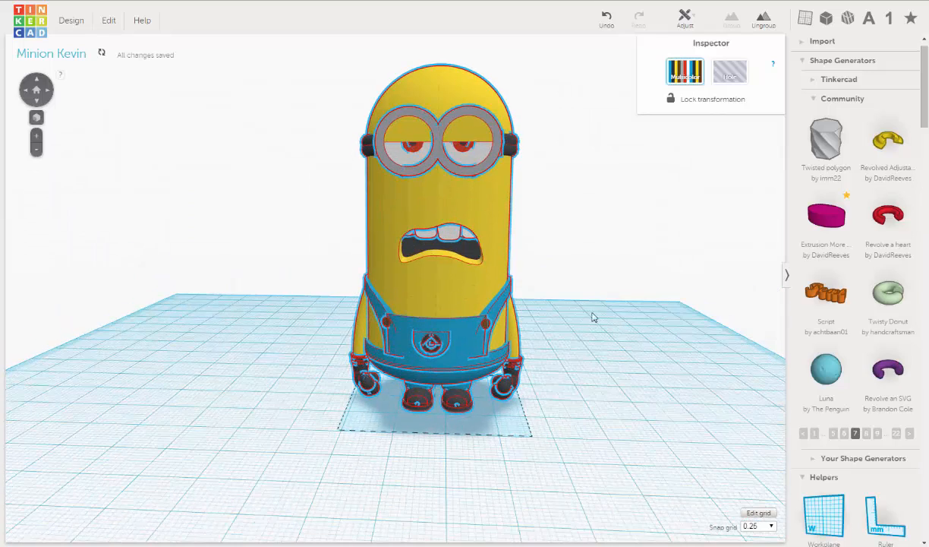
{"action": "left_click", "coordinate": [196, 224]}
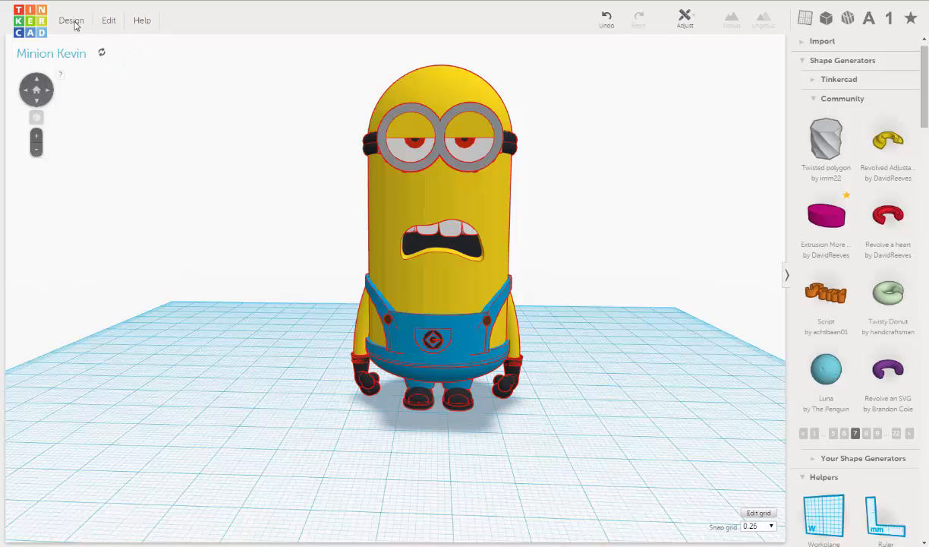
Order a 3D print of the enlarged minion through Shapeways with 3D colors and continue to its site
{"action": "left_click", "coordinate": [70, 23]}
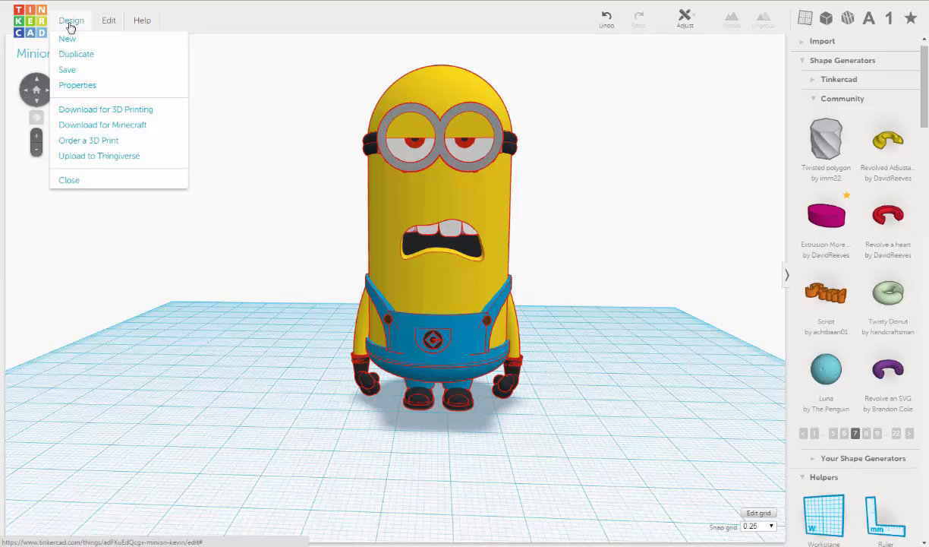
{"action": "left_click", "coordinate": [81, 143]}
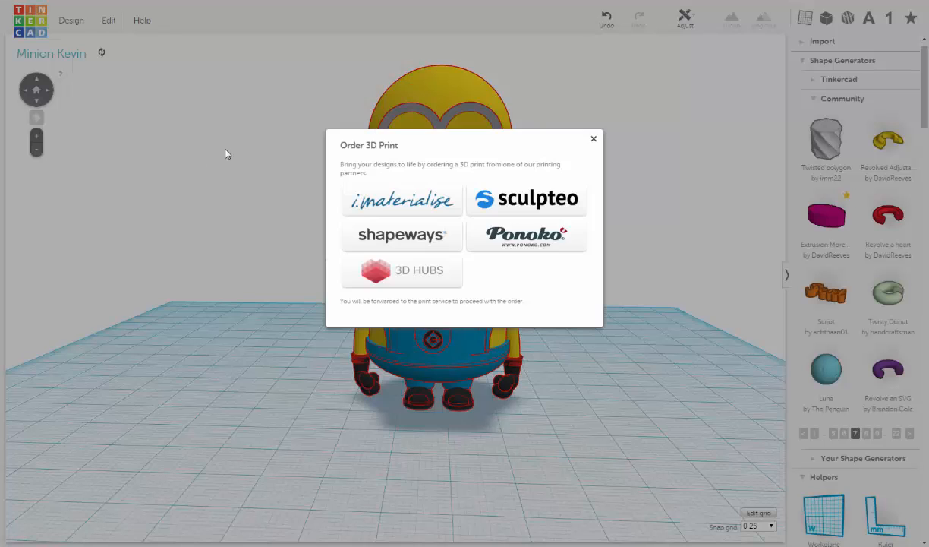
{"action": "left_click", "coordinate": [410, 236]}
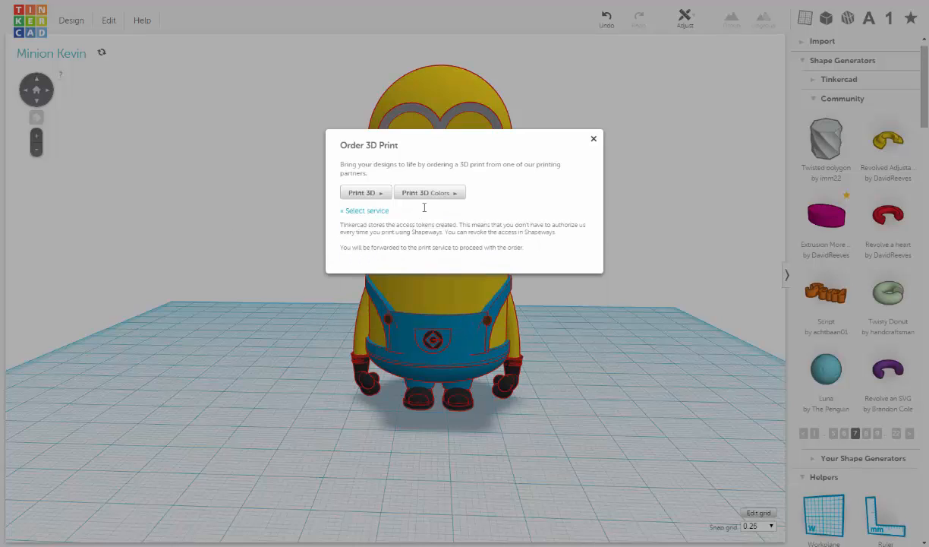
{"action": "left_click", "coordinate": [437, 194]}
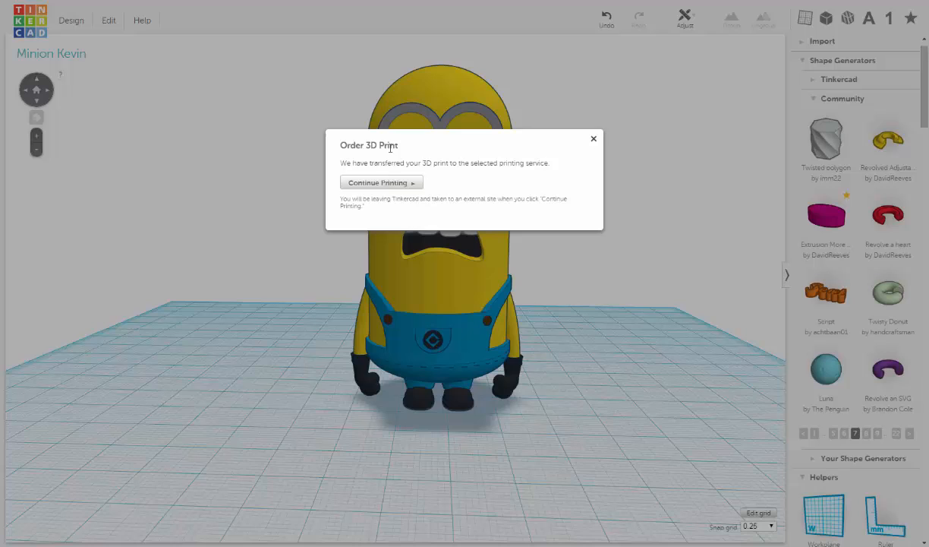
{"action": "left_click", "coordinate": [380, 184]}
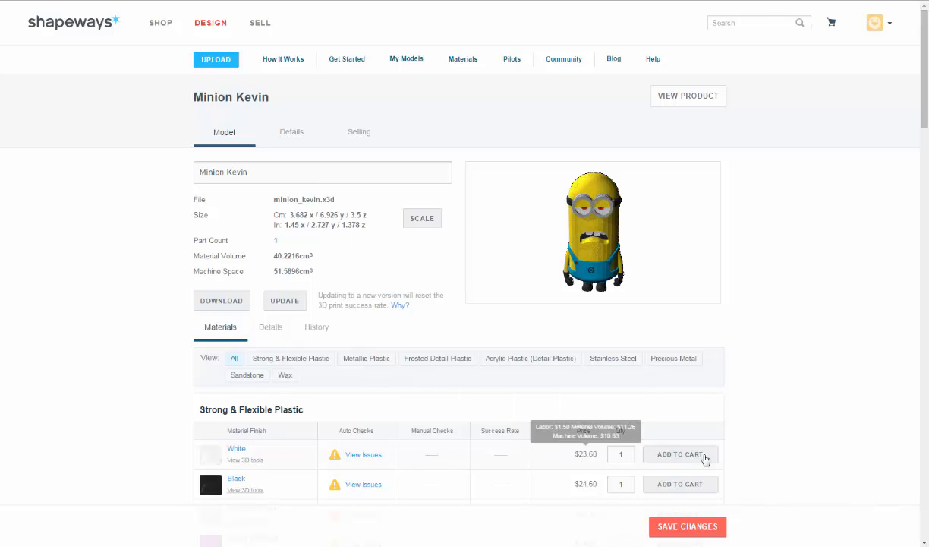
In the material list, view the issues for Full Color Sandstone and open the Wall Thickness check
{"action": "left_click", "coordinate": [610, 456]}
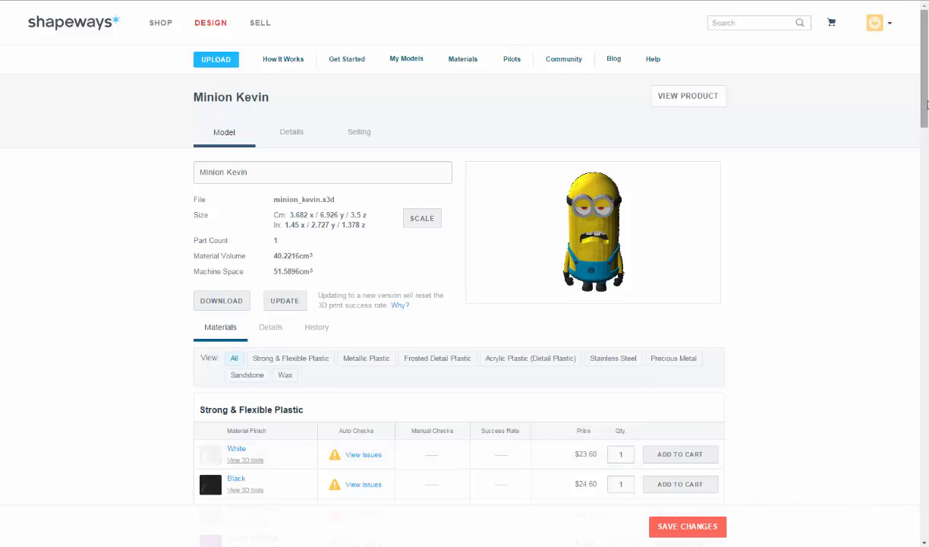
{"action": "left_click_drag", "start_coordinate": [926, 105], "coordinate": [908, 464]}
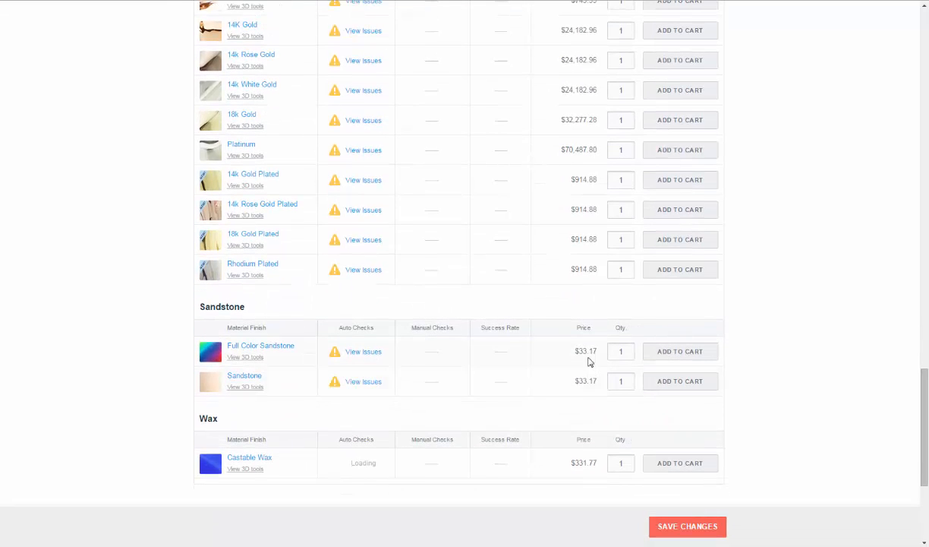
{"action": "left_click", "coordinate": [367, 354]}
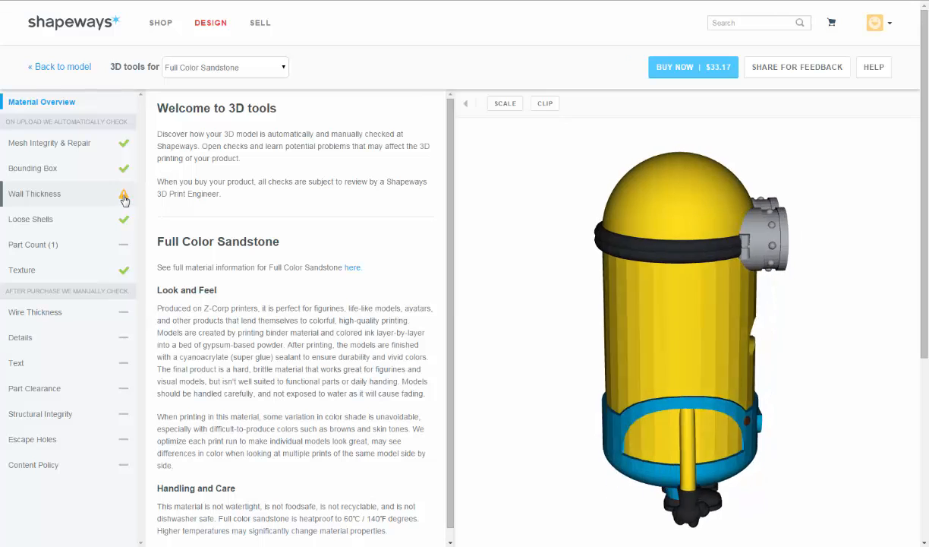
{"action": "left_click", "coordinate": [125, 200]}
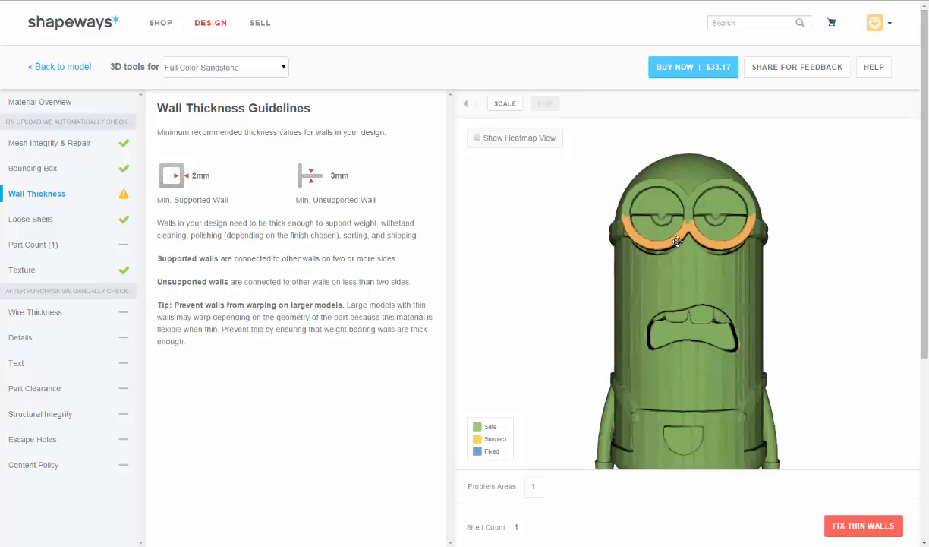
Examine the enlarged minion's wall thickness preview and its problem area around the goggle rims from several angles
{"action": "left_click_drag", "start_coordinate": [589, 257], "coordinate": [553, 251]}
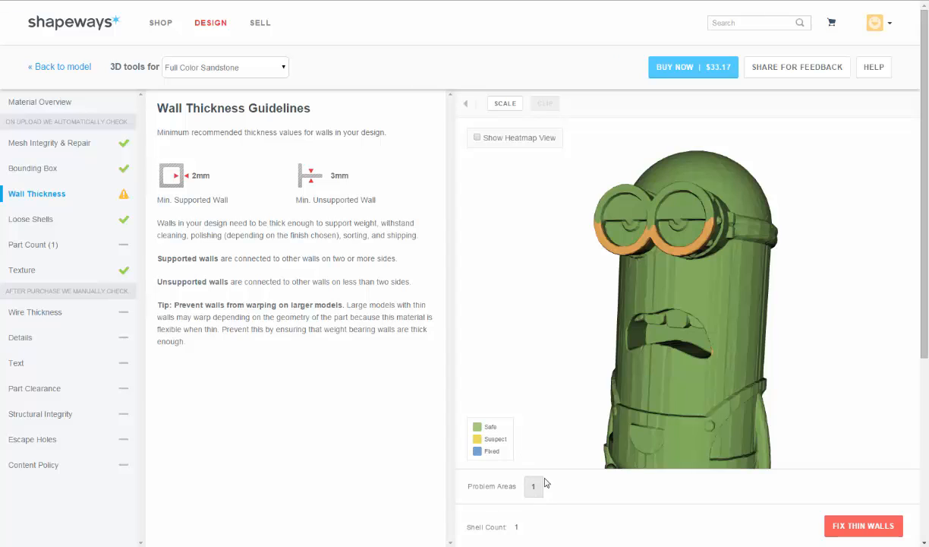
{"action": "scroll", "coordinate": [571, 327], "scroll_direction": "down", "scroll_amount": 2}
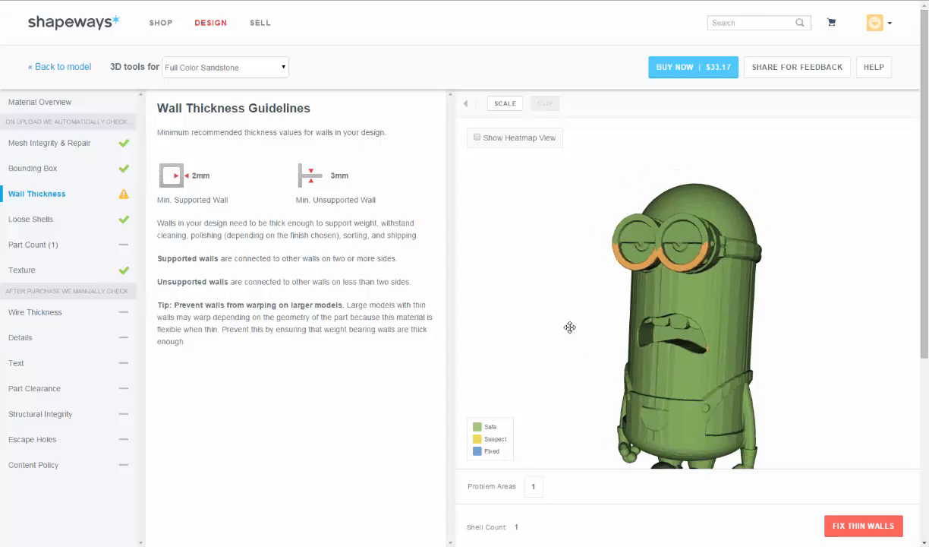
{"action": "scroll", "coordinate": [570, 327], "scroll_direction": "down", "scroll_amount": 1}
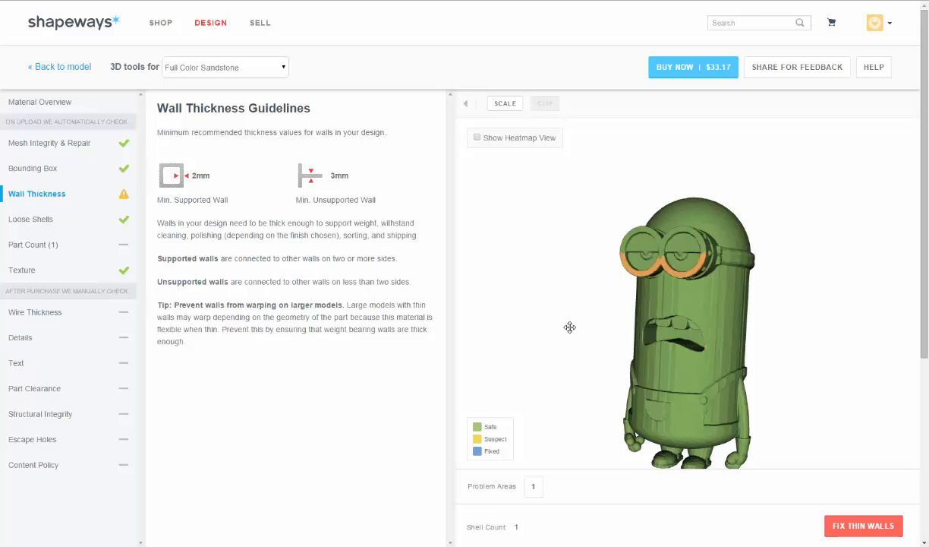
{"action": "left_click", "coordinate": [533, 486]}
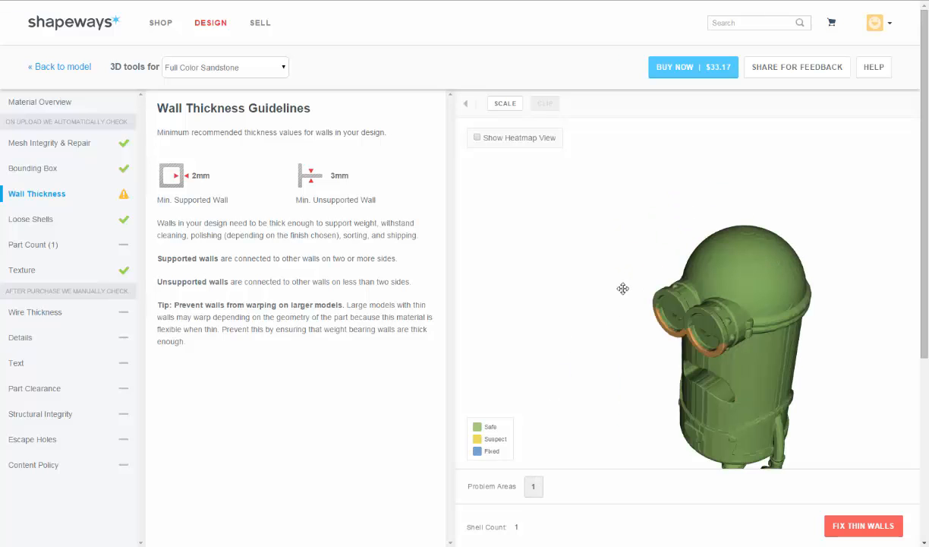
{"action": "scroll", "coordinate": [617, 293], "scroll_direction": "up", "scroll_amount": 4}
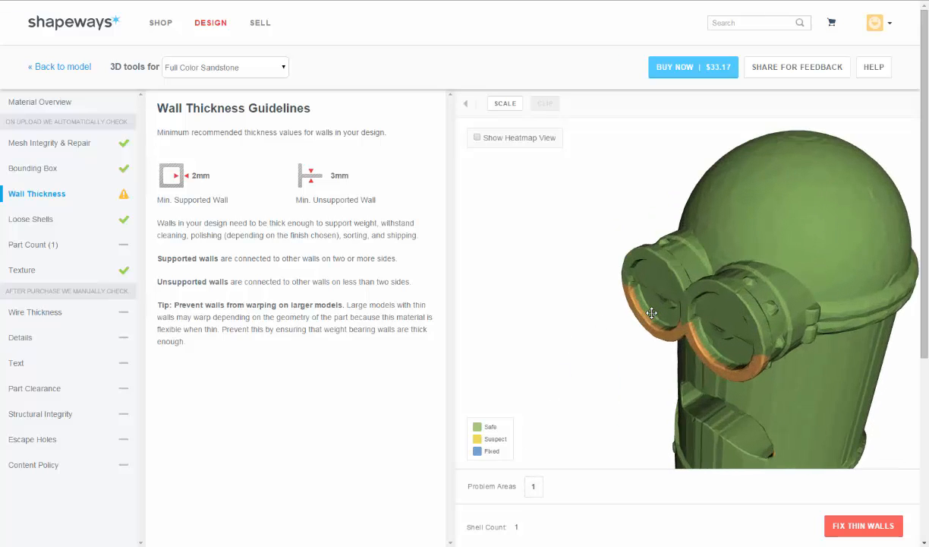
{"action": "left_click_drag", "start_coordinate": [560, 327], "coordinate": [649, 321]}
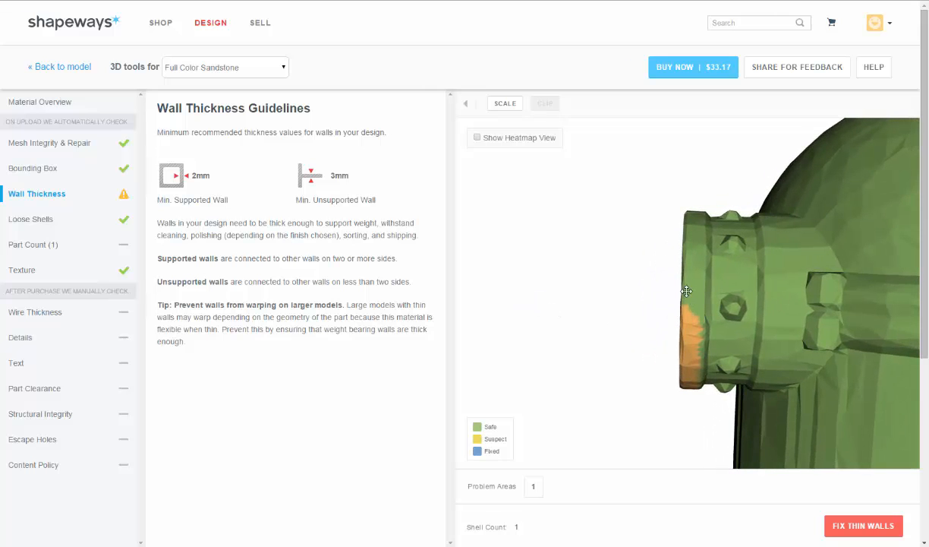
{"action": "left_click_drag", "start_coordinate": [622, 301], "coordinate": [657, 290]}
{"action": "left_click_drag", "start_coordinate": [605, 334], "coordinate": [619, 244]}
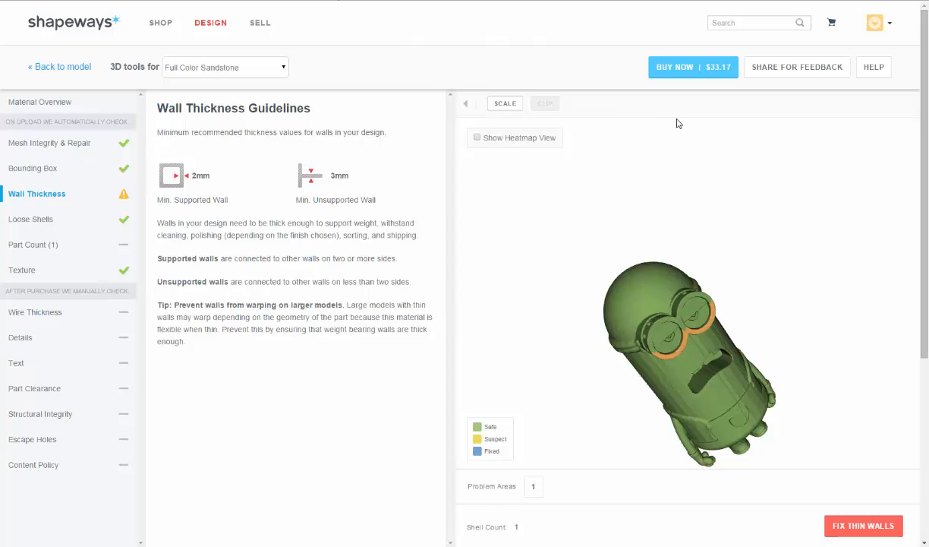
Back in Tinkercad, dismiss the print order dialog and ungroup the minion into its separate parts
{"action": "left_click", "coordinate": [65, 70]}
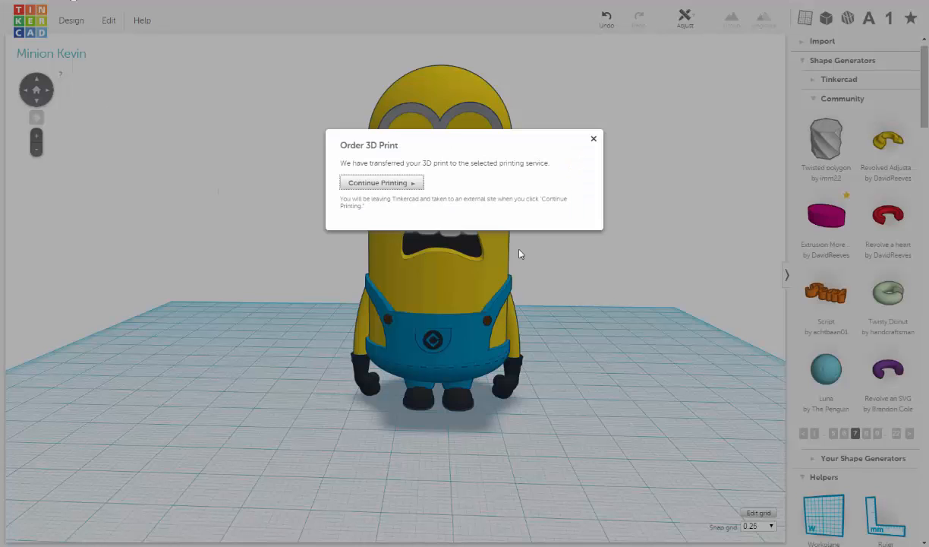
{"action": "left_click", "coordinate": [563, 311]}
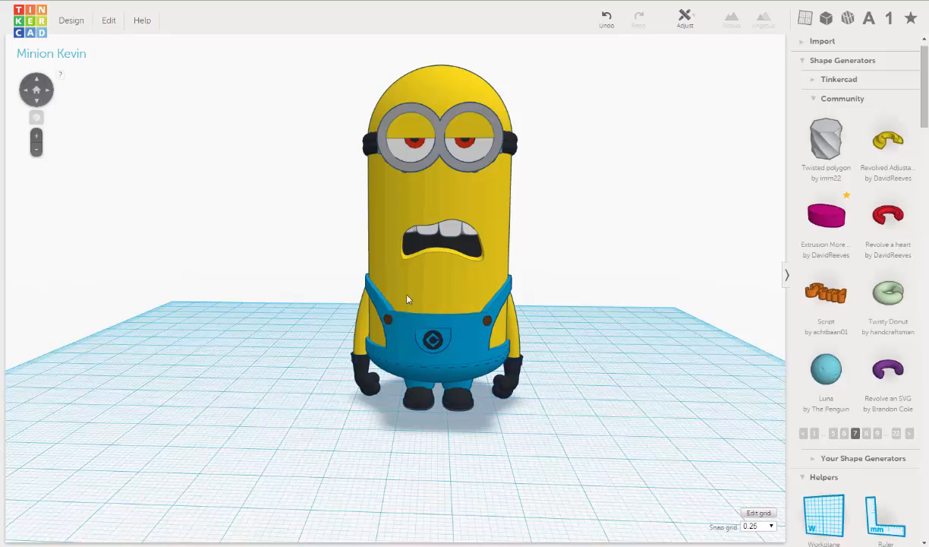
{"action": "right_click_drag", "start_coordinate": [407, 299], "coordinate": [247, 145]}
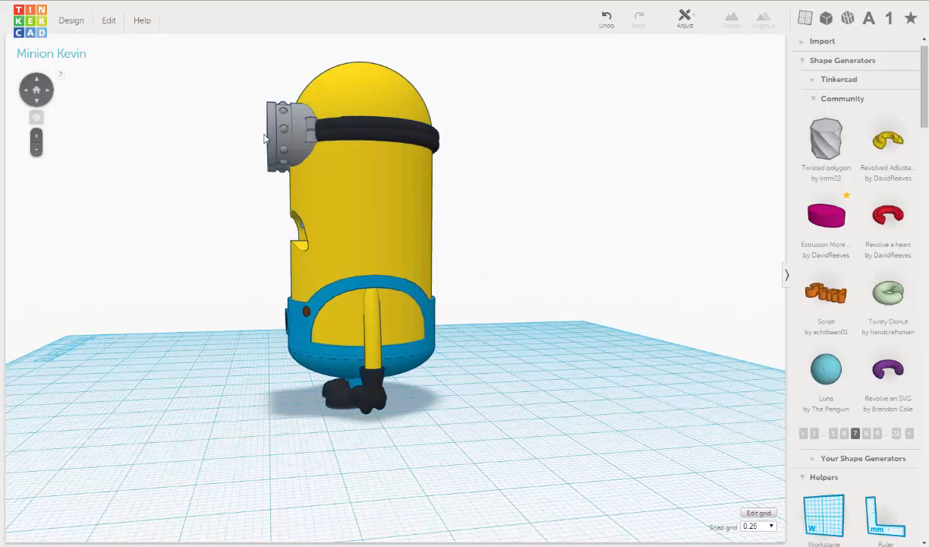
{"action": "scroll", "coordinate": [264, 139], "scroll_direction": "up", "scroll_amount": 3}
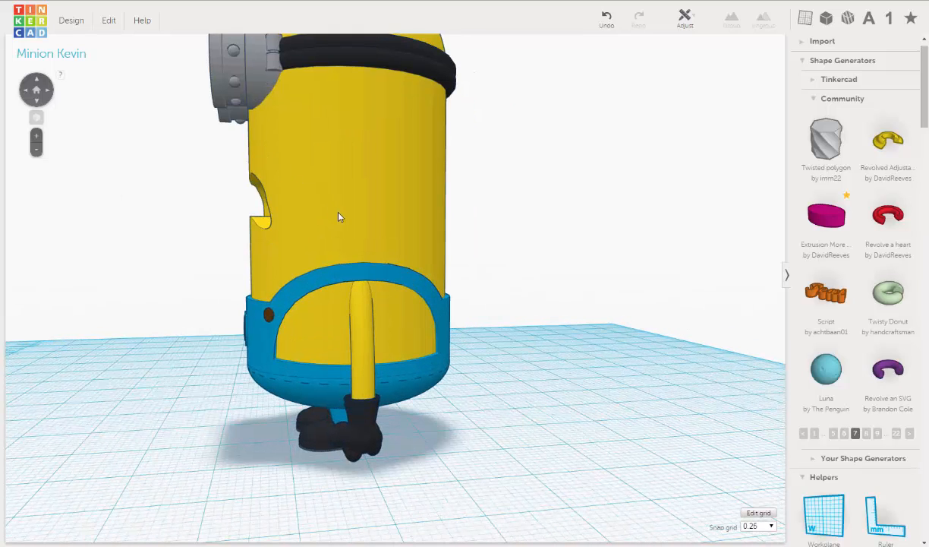
{"action": "scroll", "coordinate": [339, 217], "scroll_direction": "down", "scroll_amount": 3}
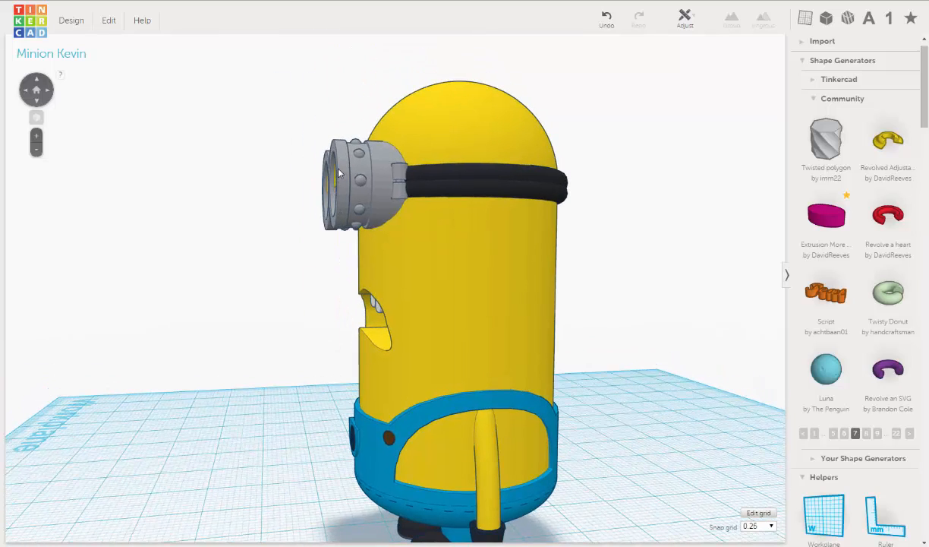
{"action": "left_click", "coordinate": [346, 179]}
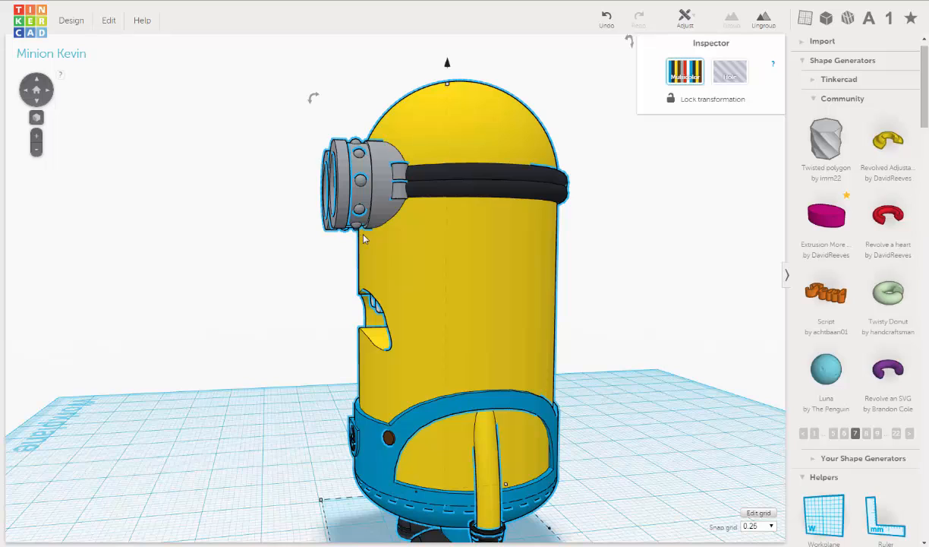
{"action": "right_click_drag", "start_coordinate": [347, 224], "coordinate": [401, 253]}
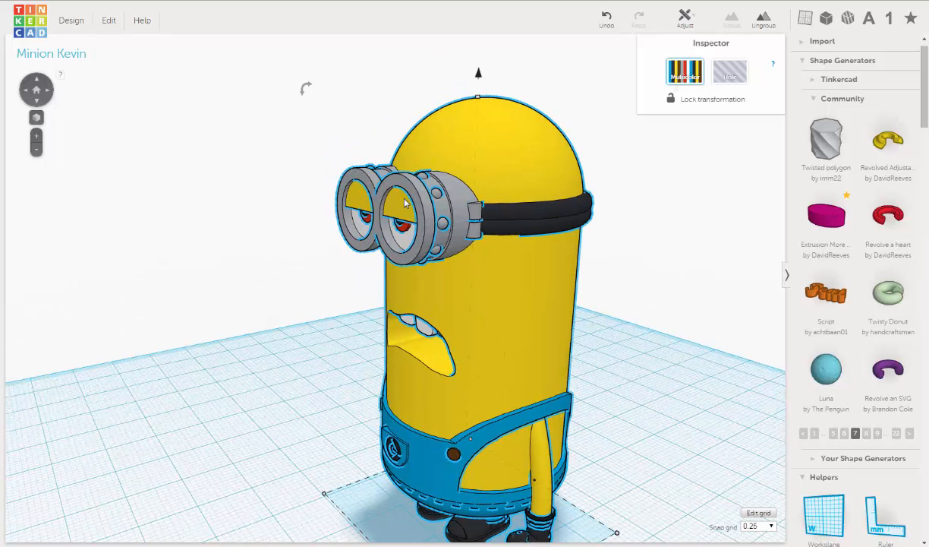
{"action": "scroll", "coordinate": [404, 203], "scroll_direction": "up", "scroll_amount": 3}
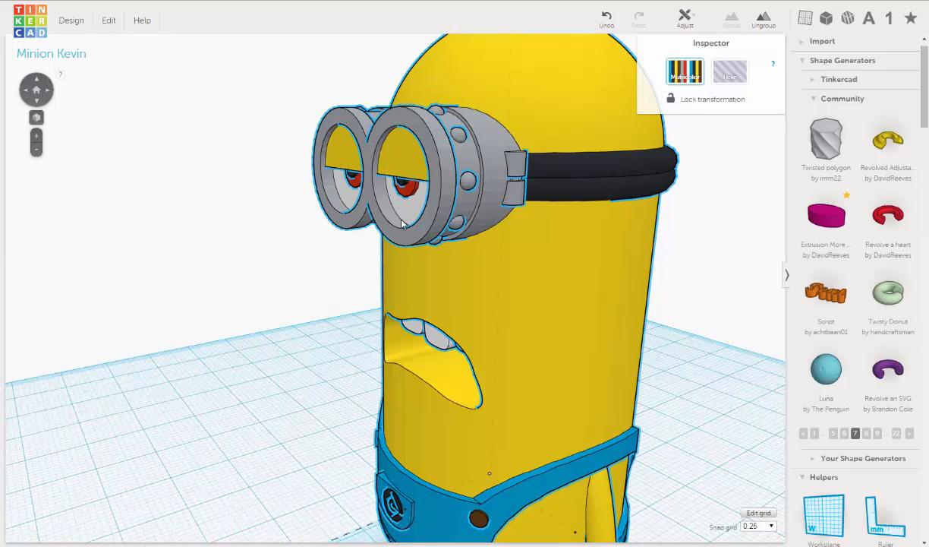
{"action": "scroll", "coordinate": [403, 223], "scroll_direction": "down", "scroll_amount": 2}
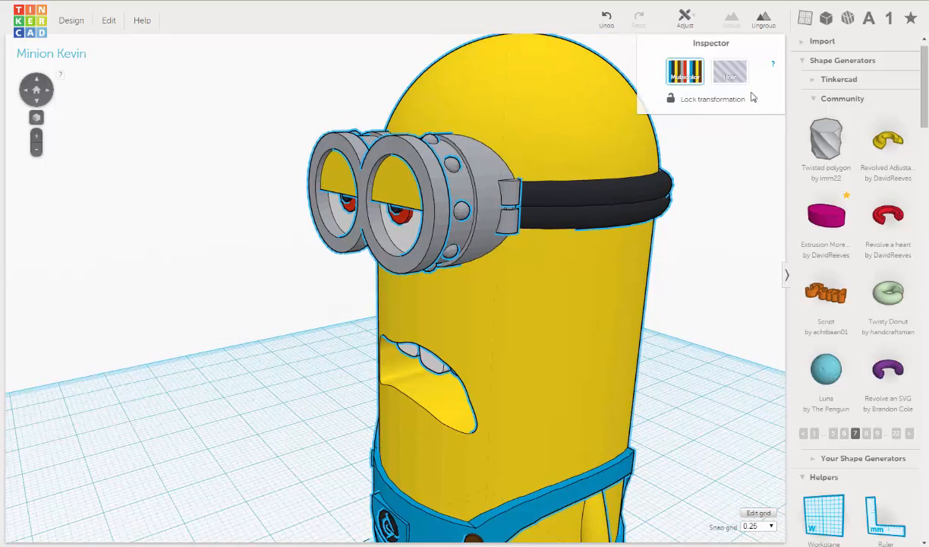
{"action": "left_click", "coordinate": [762, 25]}
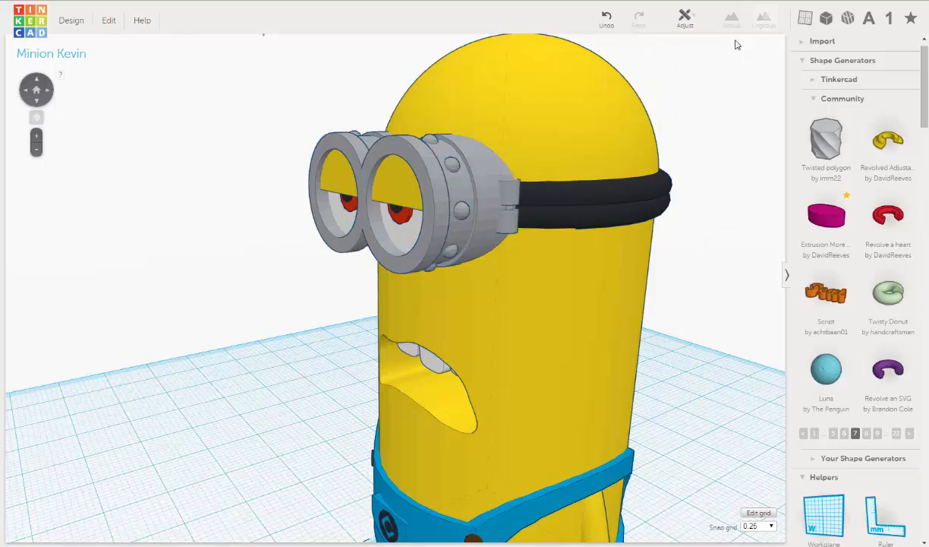
Ungroup the gray goggles and select the front rim ring of the nearer lens
{"action": "left_click", "coordinate": [437, 197]}
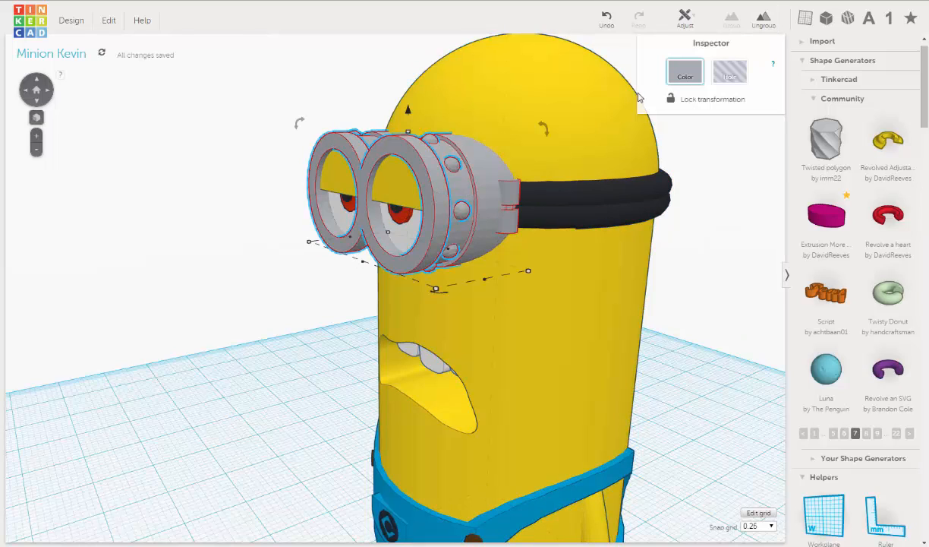
{"action": "left_click", "coordinate": [763, 23]}
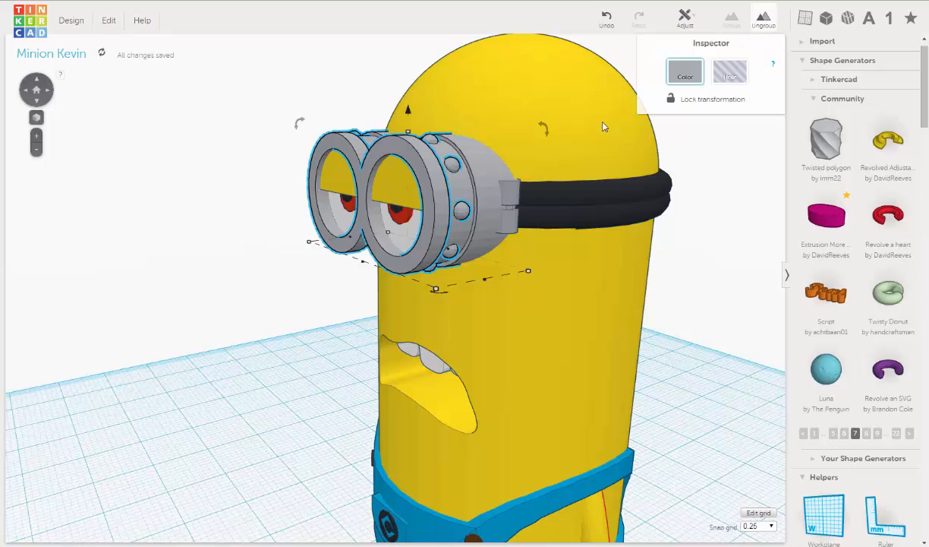
{"action": "left_click", "coordinate": [430, 207]}
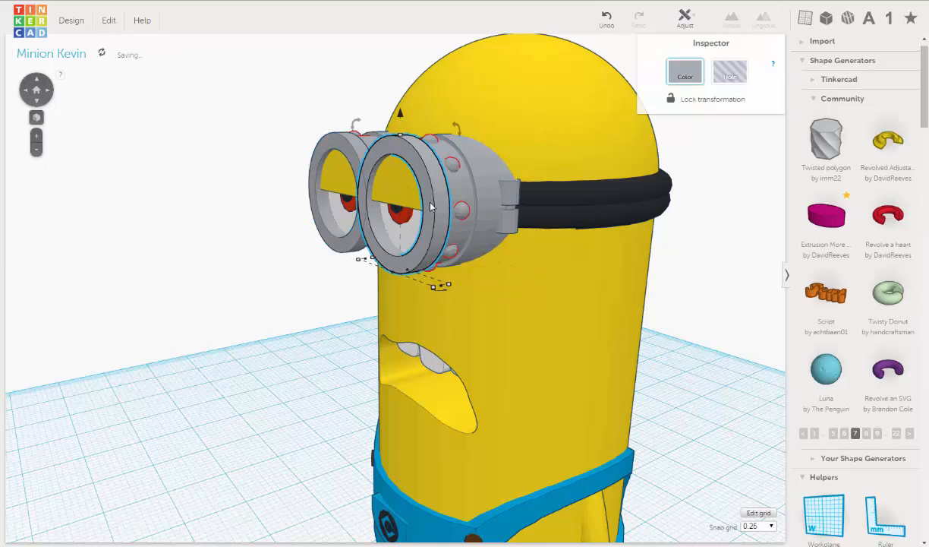
Add the other lens's front rim ring to the selection and stretch both gray rings forward to thicken them, clearing the selection at the end
{"action": "left_click", "coordinate": [351, 151], "text": "shift"}
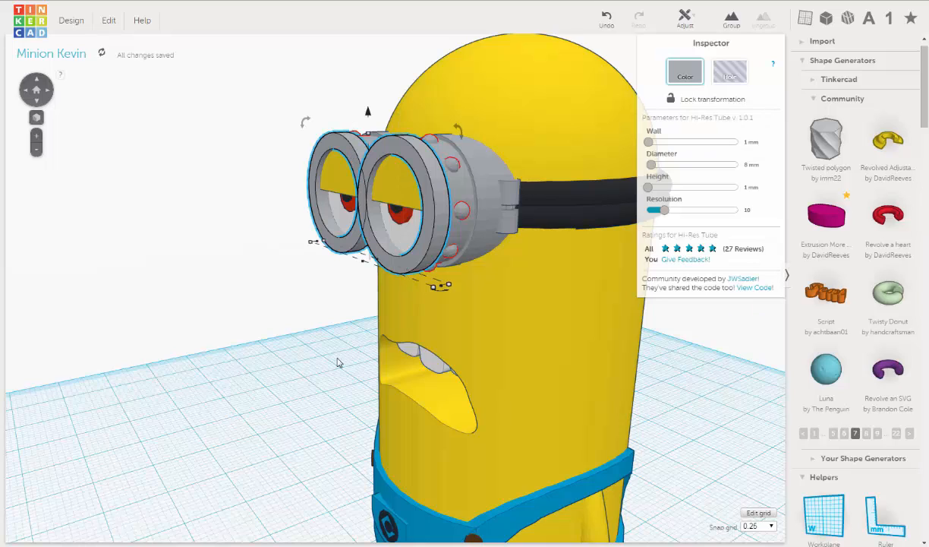
{"action": "right_click_drag", "start_coordinate": [314, 357], "coordinate": [331, 266]}
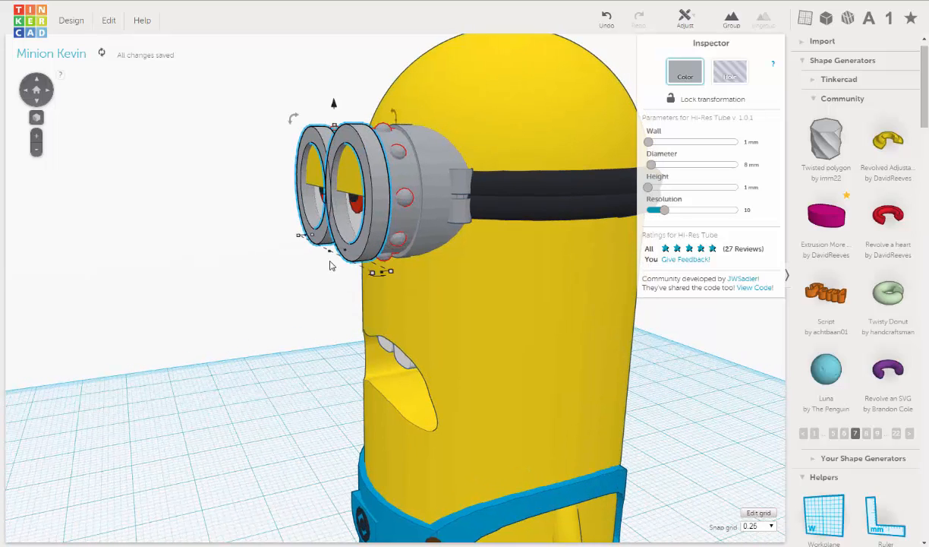
{"action": "mouse_move", "coordinate": [329, 252]}
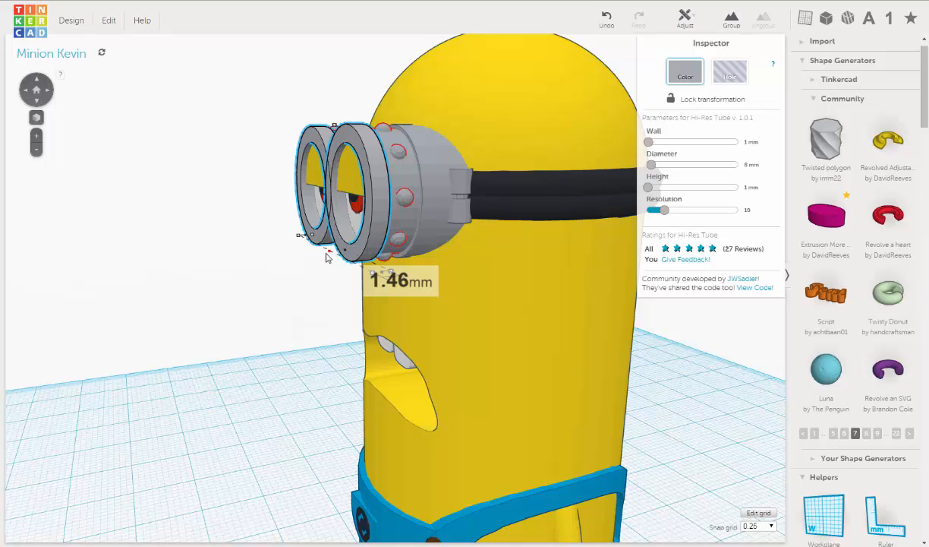
{"action": "left_click_drag", "start_coordinate": [320, 259], "coordinate": [241, 280]}
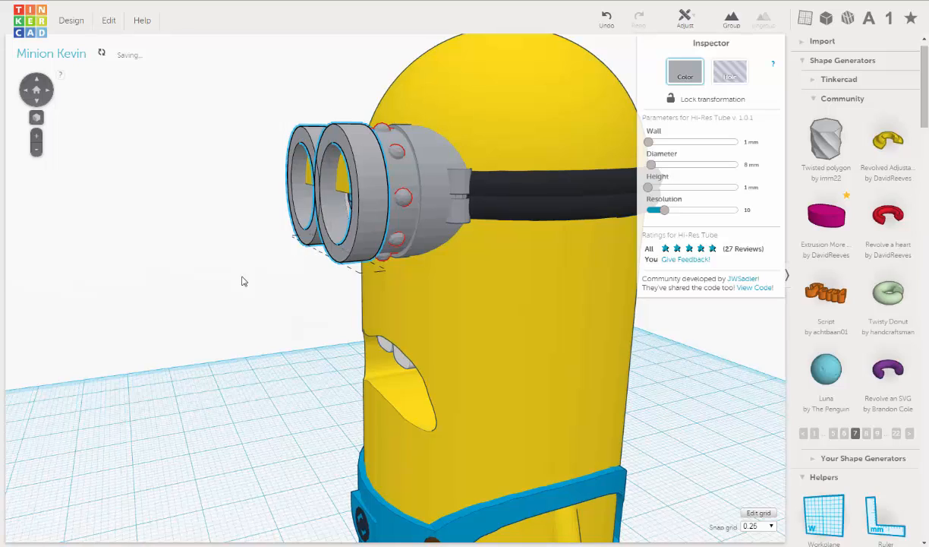
{"action": "scroll", "coordinate": [241, 280], "scroll_direction": "down", "scroll_amount": 2}
{"action": "scroll", "coordinate": [243, 283], "scroll_direction": "down", "scroll_amount": 2}
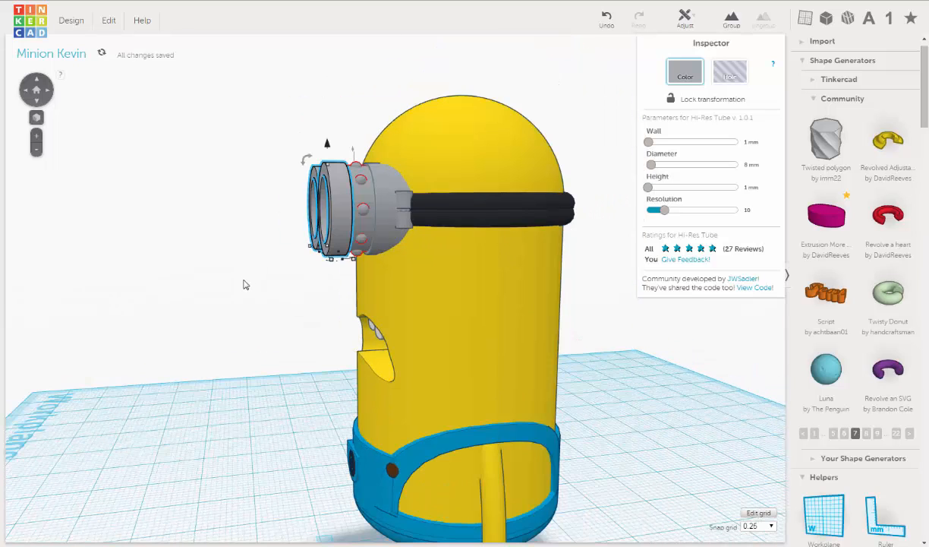
{"action": "left_click", "coordinate": [233, 331]}
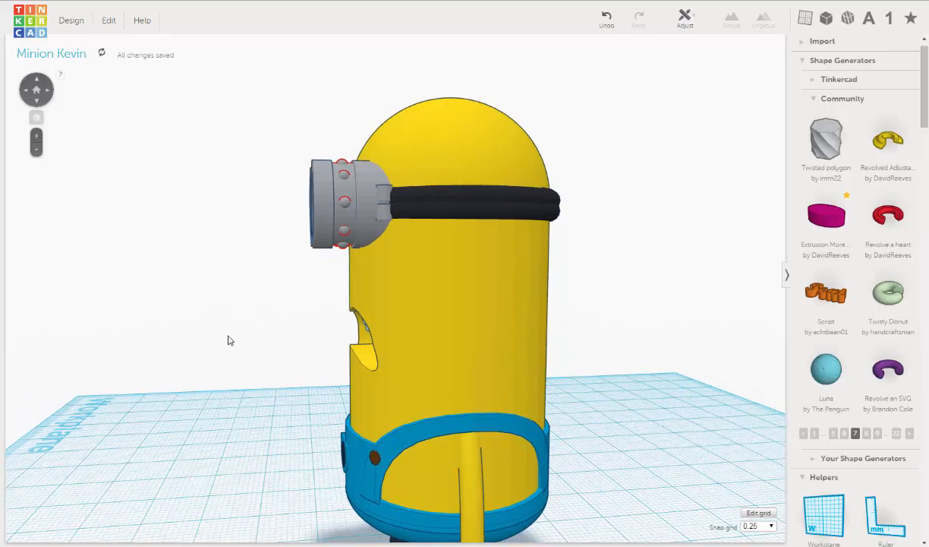
Examine the thickened goggle rims and the minion's yellow head and body from several angles
{"action": "right_click_drag", "start_coordinate": [260, 353], "coordinate": [512, 322]}
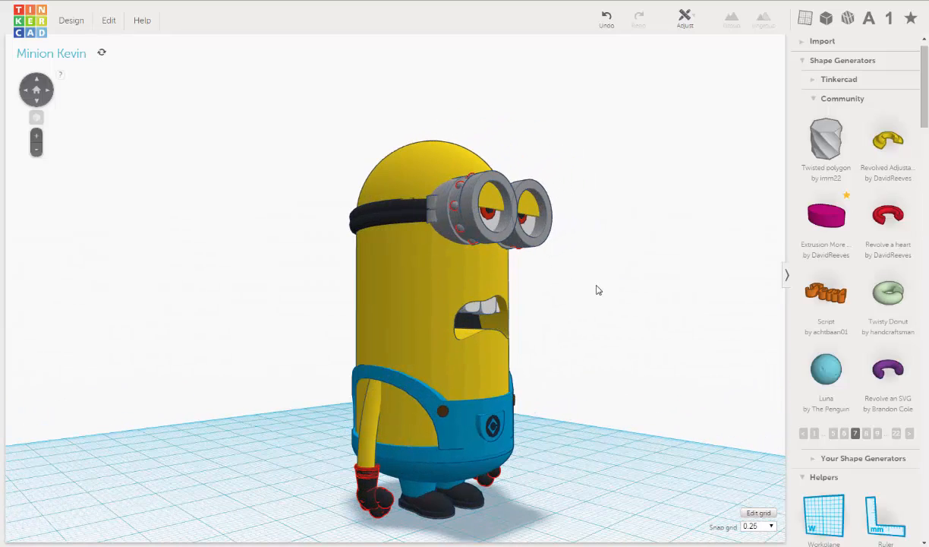
{"action": "right_click_drag", "start_coordinate": [438, 335], "coordinate": [323, 332]}
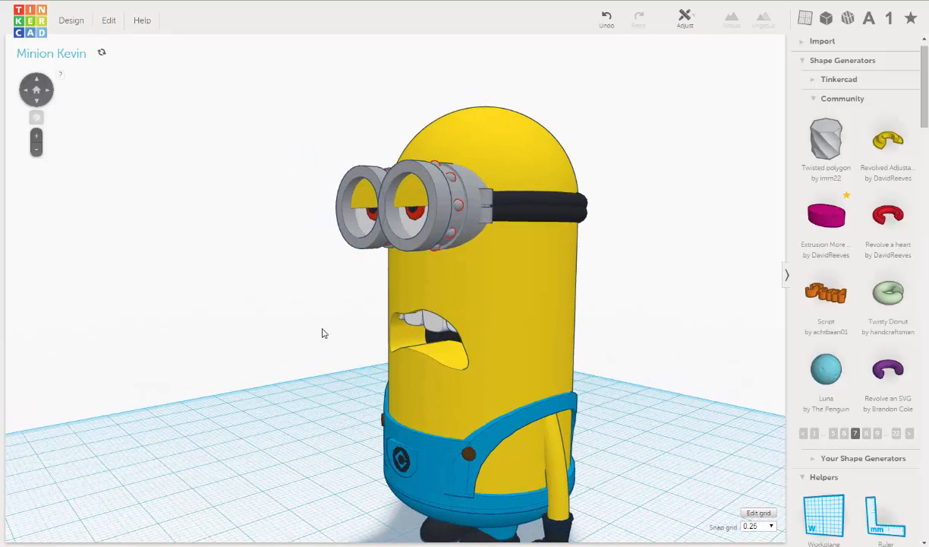
{"action": "scroll", "coordinate": [322, 334], "scroll_direction": "down", "scroll_amount": 3}
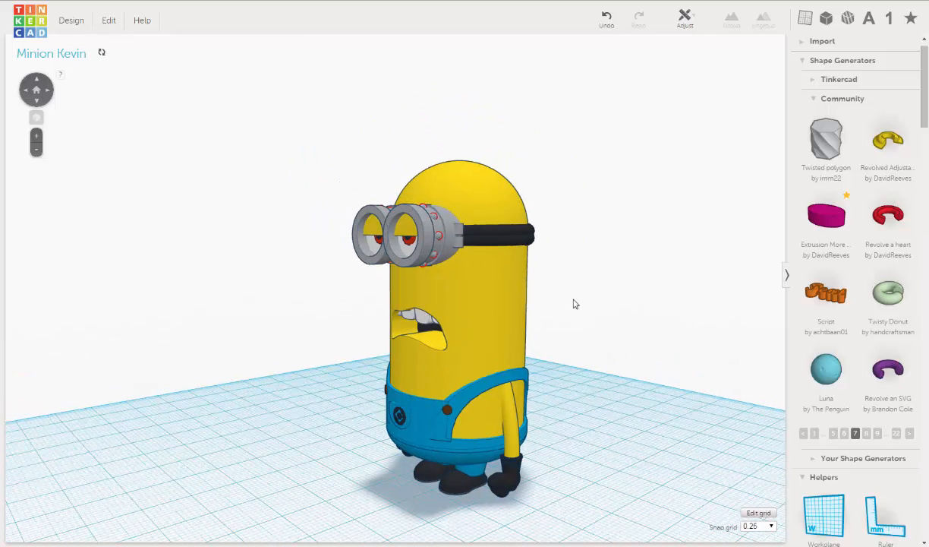
{"action": "right_click_drag", "start_coordinate": [470, 332], "coordinate": [439, 214]}
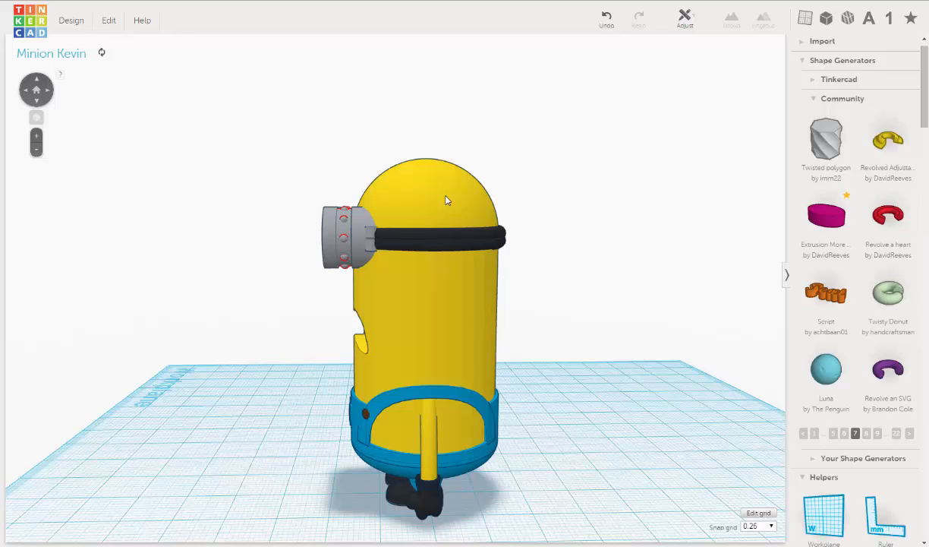
{"action": "left_click", "coordinate": [446, 198]}
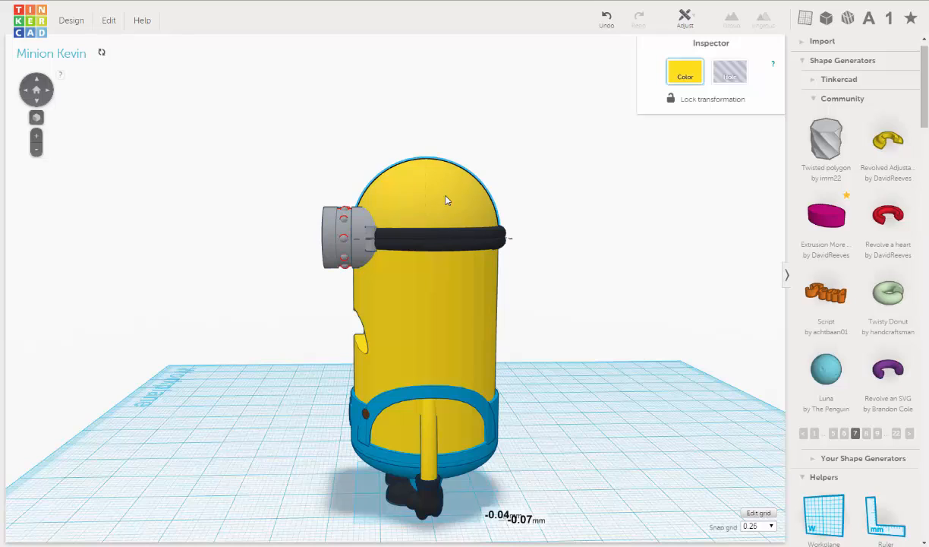
{"action": "left_click", "coordinate": [460, 330], "text": "shift"}
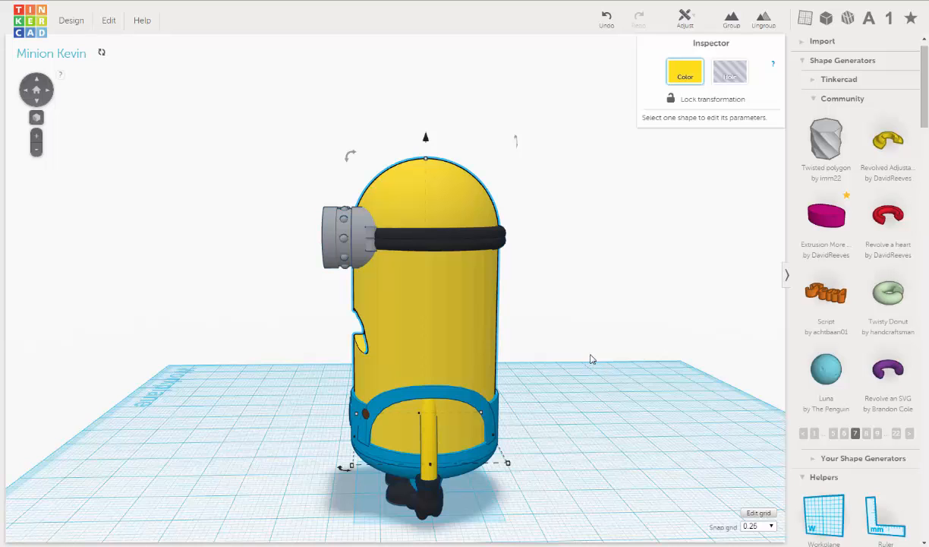
{"action": "middle_click_drag", "start_coordinate": [627, 310], "coordinate": [627, 310]}
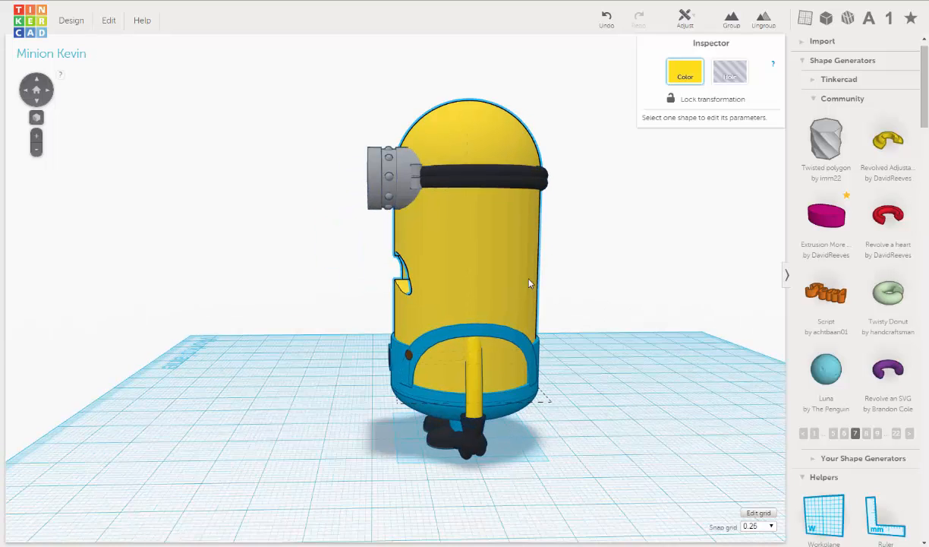
{"action": "scroll", "coordinate": [529, 278], "scroll_direction": "up", "scroll_amount": 5}
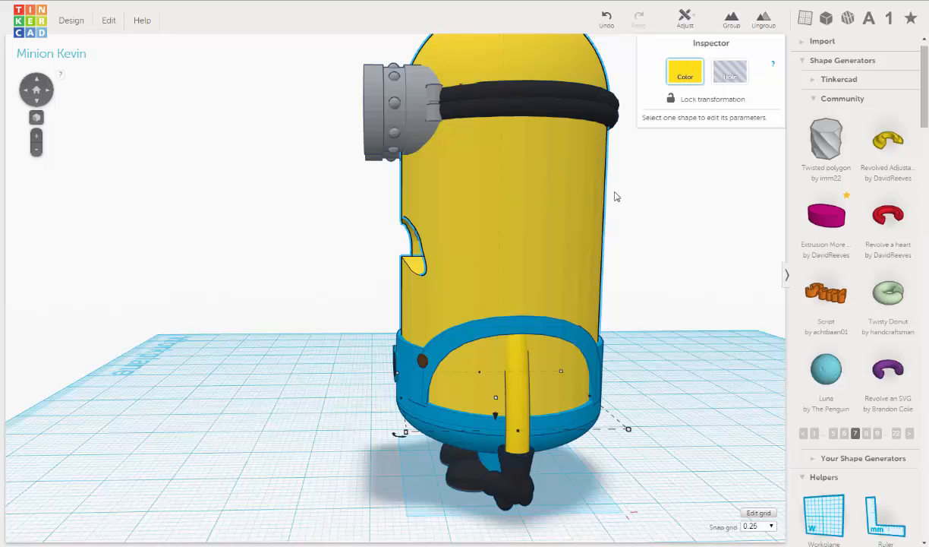
{"action": "left_click", "coordinate": [672, 202]}
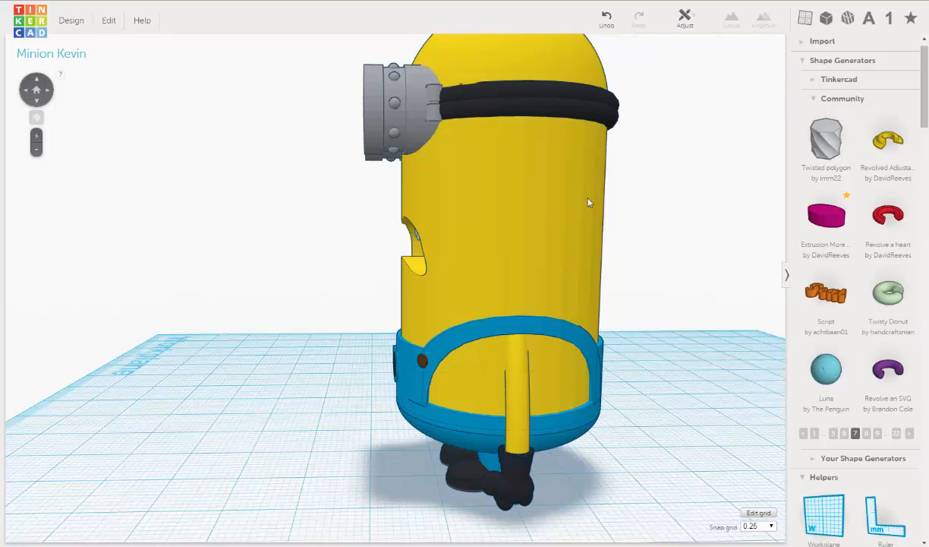
Duplicate the minion's yellow body in place
{"action": "left_click", "coordinate": [520, 234]}
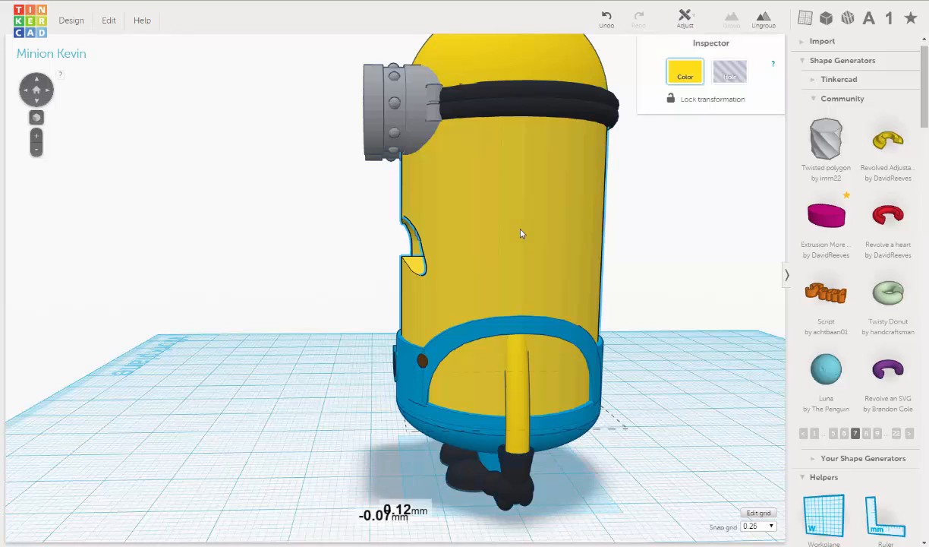
{"action": "left_click", "coordinate": [763, 19]}
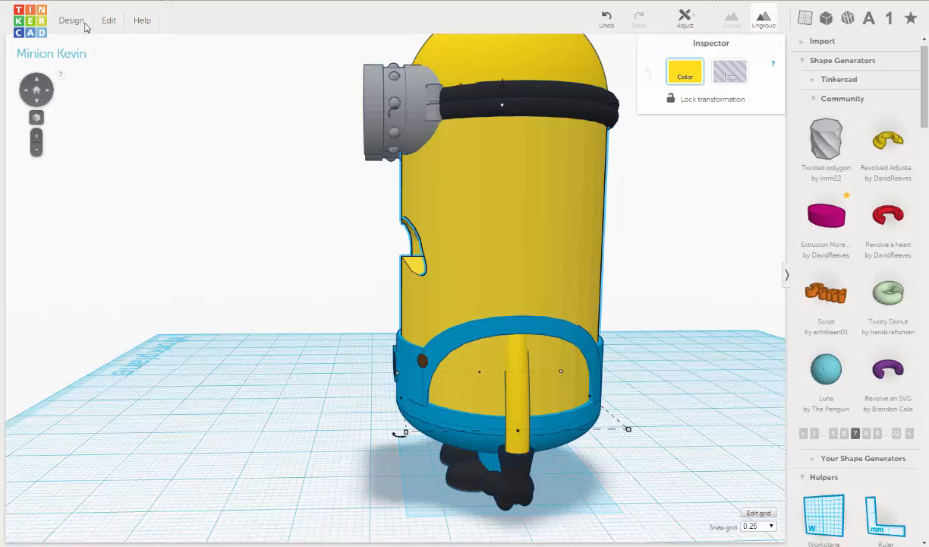
{"action": "left_click", "coordinate": [107, 23]}
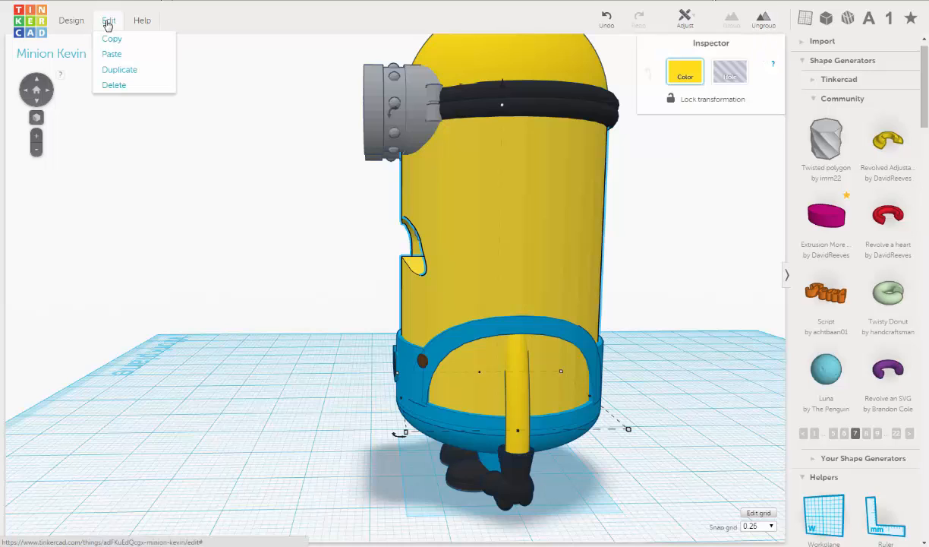
{"action": "left_click", "coordinate": [120, 69]}
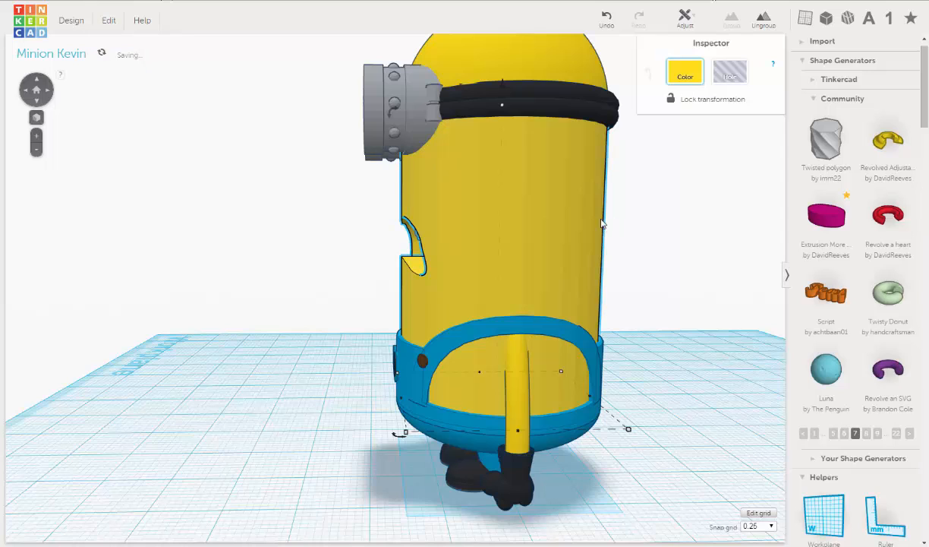
Ungroup the duplicated body and delete its mouth-shaped hole
{"action": "left_click", "coordinate": [764, 23]}
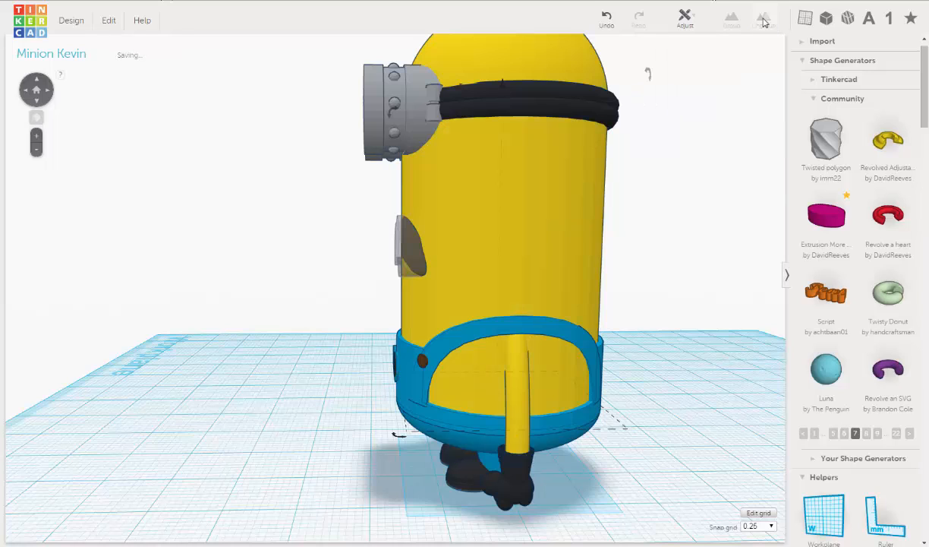
{"action": "left_click", "coordinate": [413, 253]}
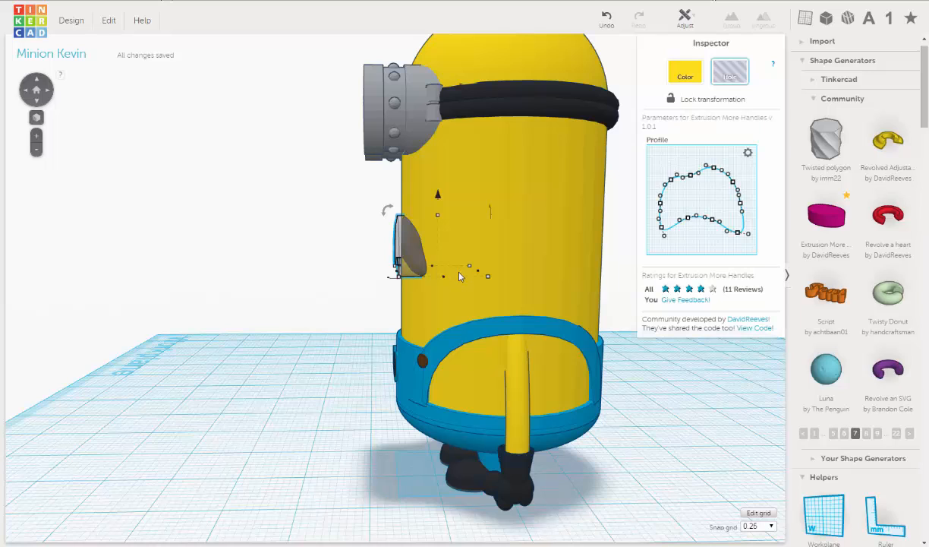
{"action": "key", "text": "Delete"}
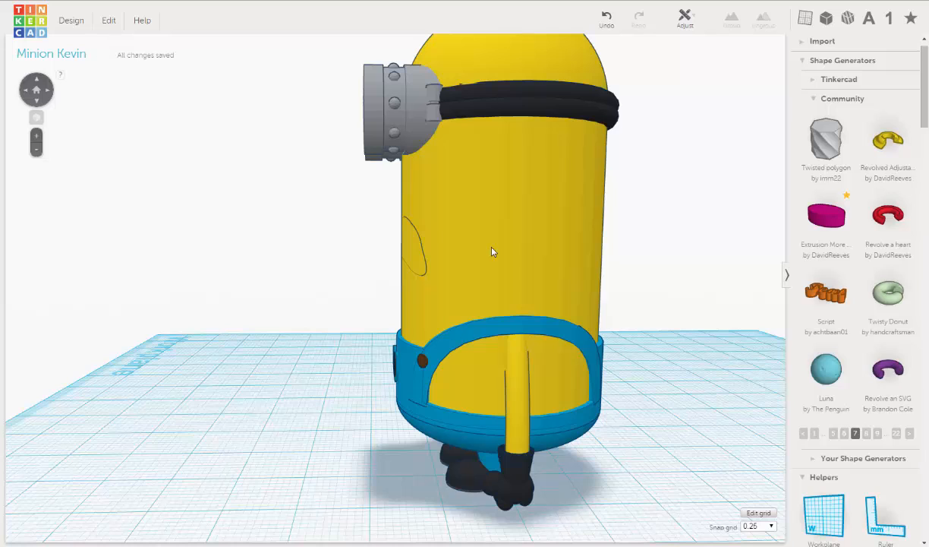
Duplicate the yellow dome that forms the top of the minion's head
{"action": "right_click_drag", "start_coordinate": [492, 251], "coordinate": [500, 254]}
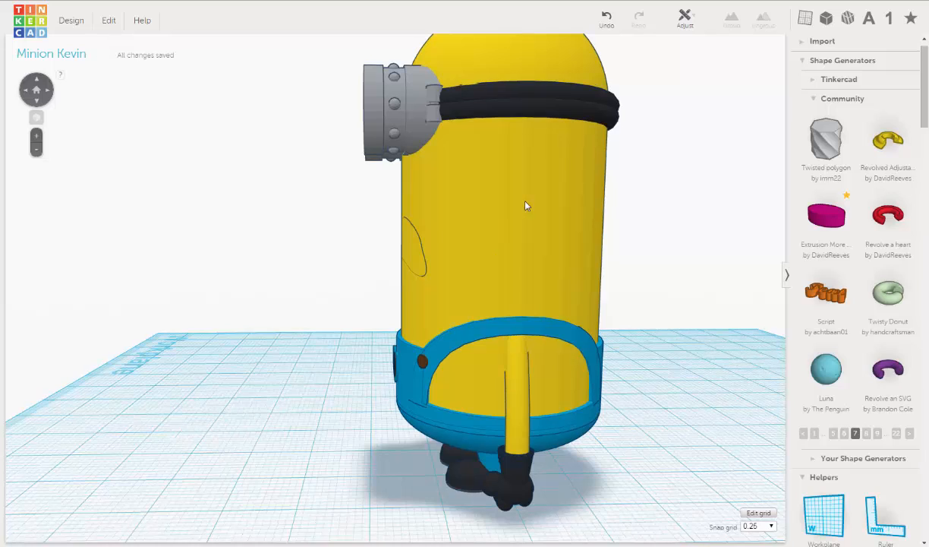
{"action": "left_click", "coordinate": [566, 78]}
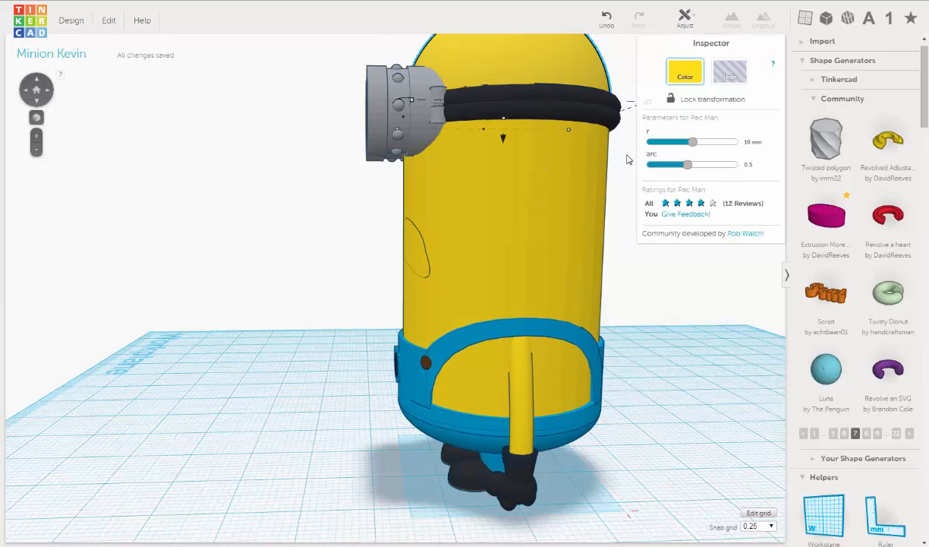
{"action": "scroll", "coordinate": [628, 163], "scroll_direction": "down", "scroll_amount": 3}
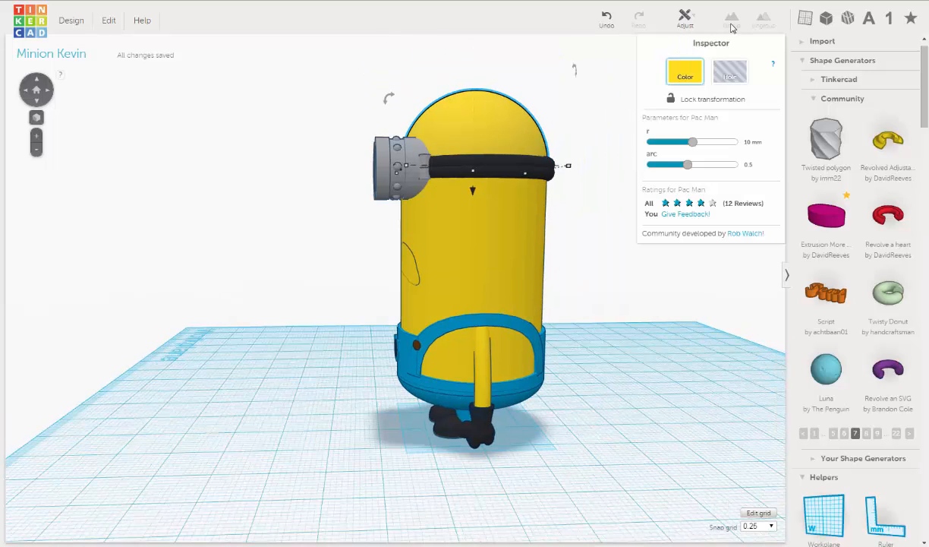
{"action": "left_click", "coordinate": [107, 24]}
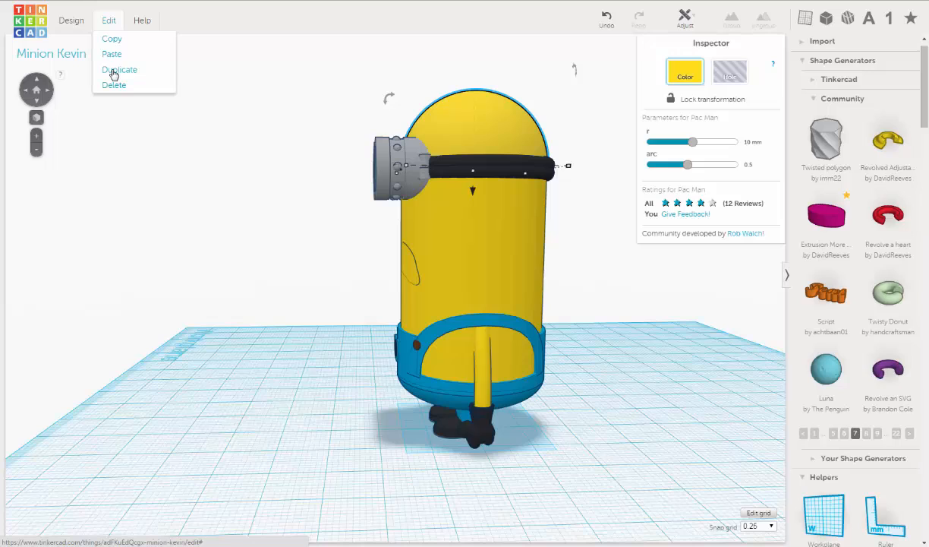
{"action": "left_click", "coordinate": [113, 73]}
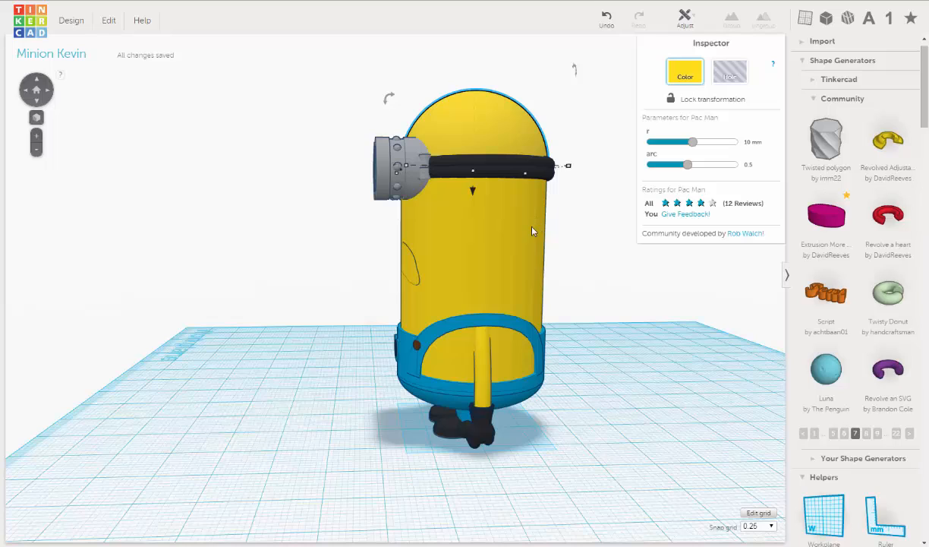
Group the mouthless body cylinder with the head dome into one solid shape
{"action": "left_click", "coordinate": [410, 269]}
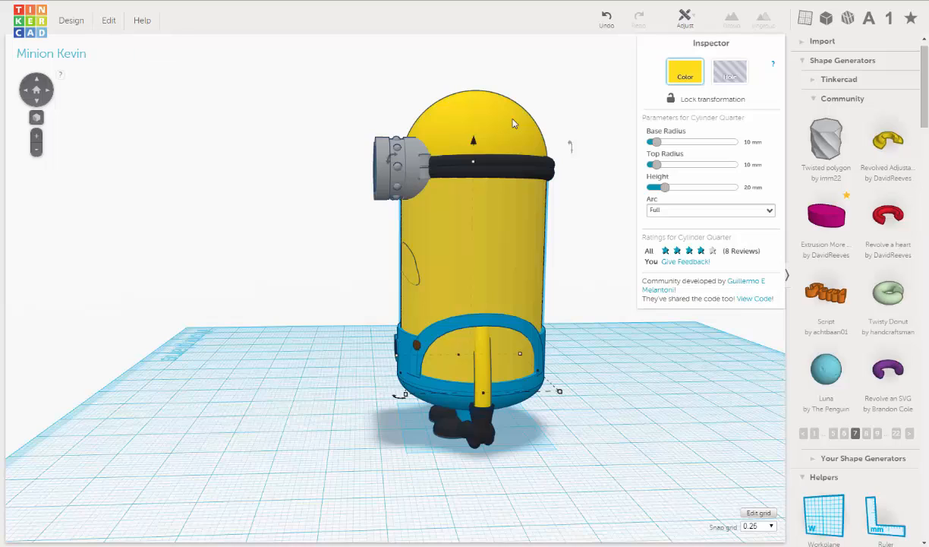
{"action": "left_click", "coordinate": [512, 124], "text": "shift"}
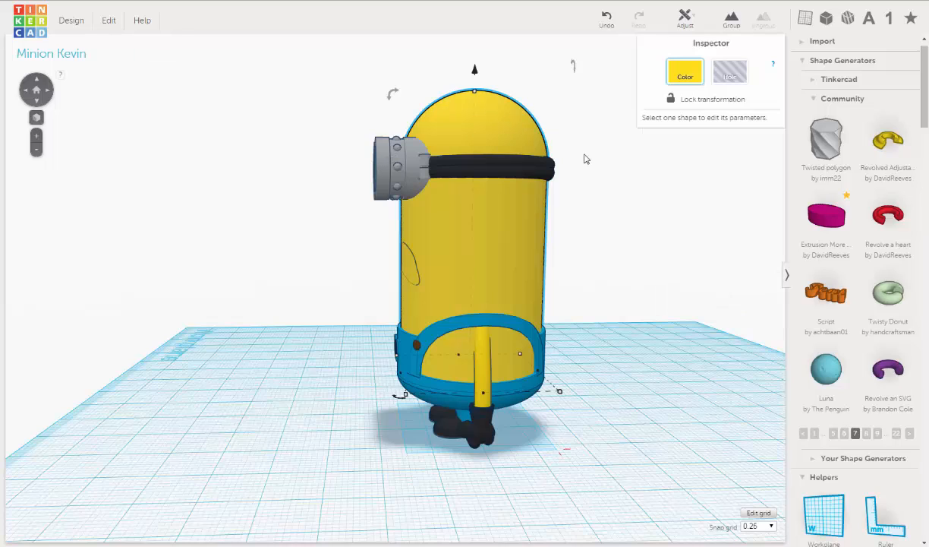
{"action": "left_click", "coordinate": [732, 20]}
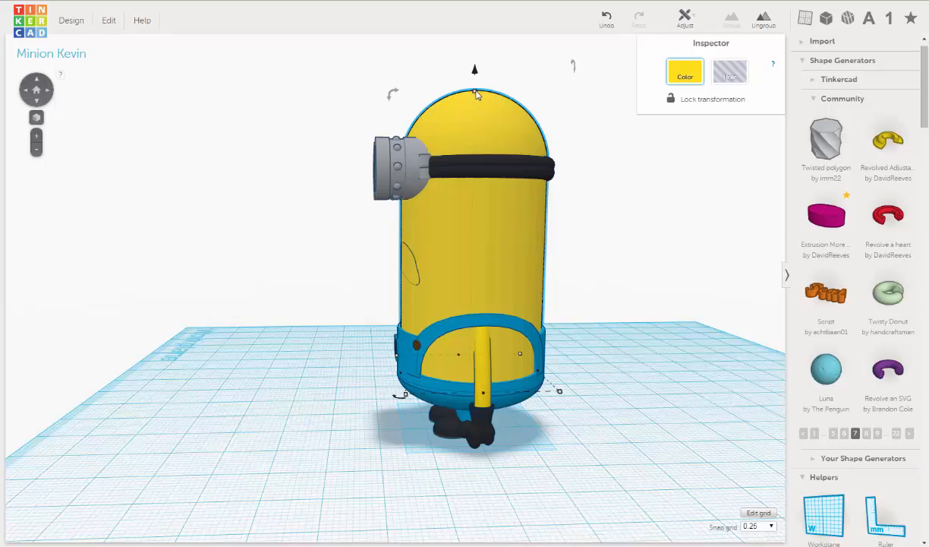
Set the snap grid to 1.0 and lower the top of the grouped body copy so it sits inside the outer head
{"action": "left_click", "coordinate": [771, 526]}
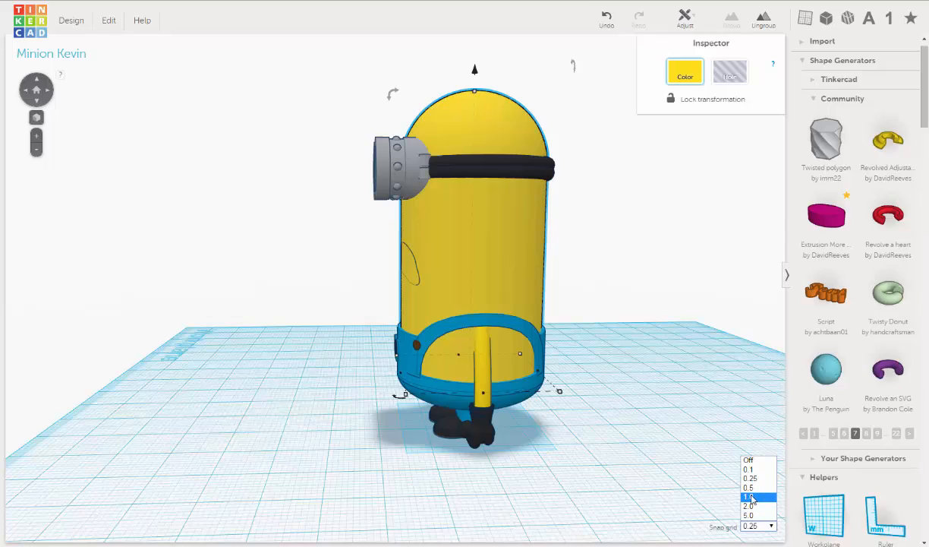
{"action": "left_click", "coordinate": [750, 498]}
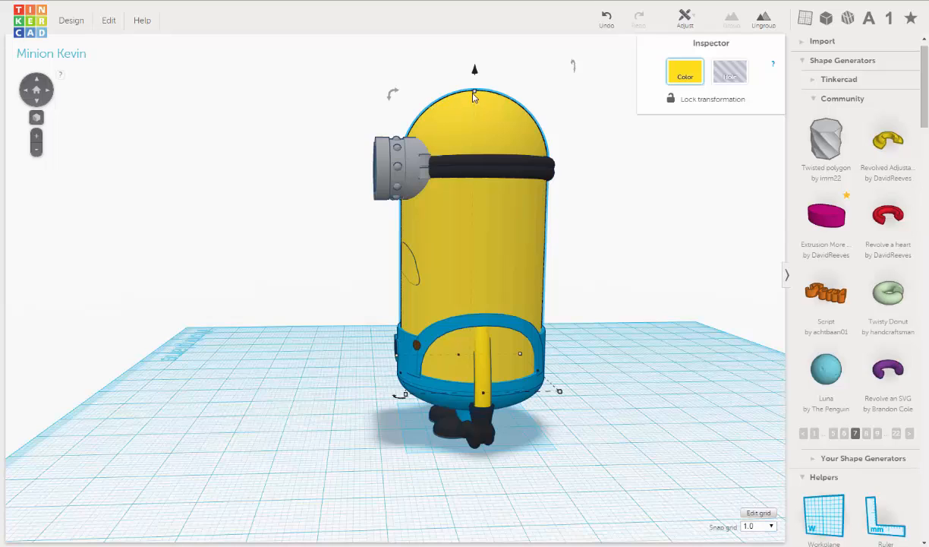
{"action": "mouse_move", "coordinate": [475, 95]}
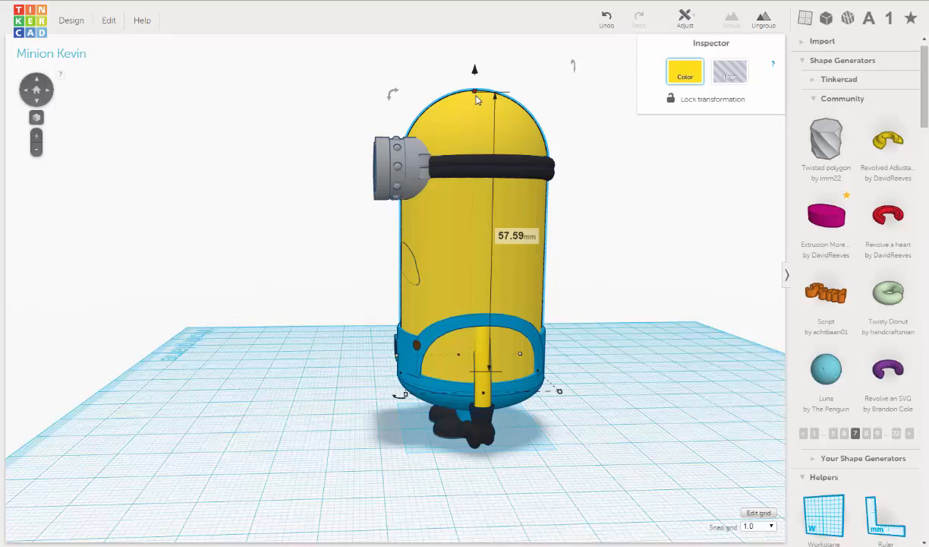
{"action": "left_click_drag", "start_coordinate": [476, 93], "coordinate": [476, 105]}
{"action": "left_click_drag", "start_coordinate": [475, 106], "coordinate": [476, 108]}
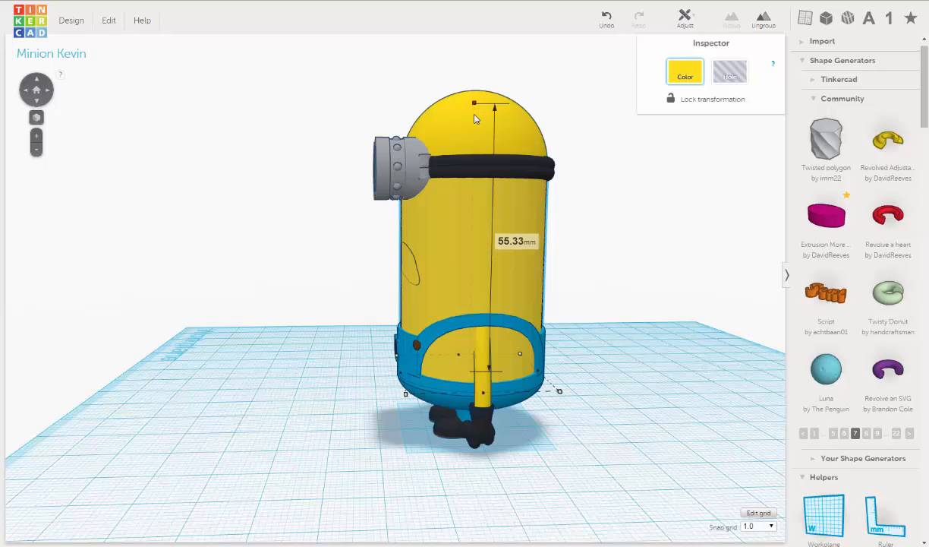
{"action": "left_click_drag", "start_coordinate": [474, 103], "coordinate": [475, 118]}
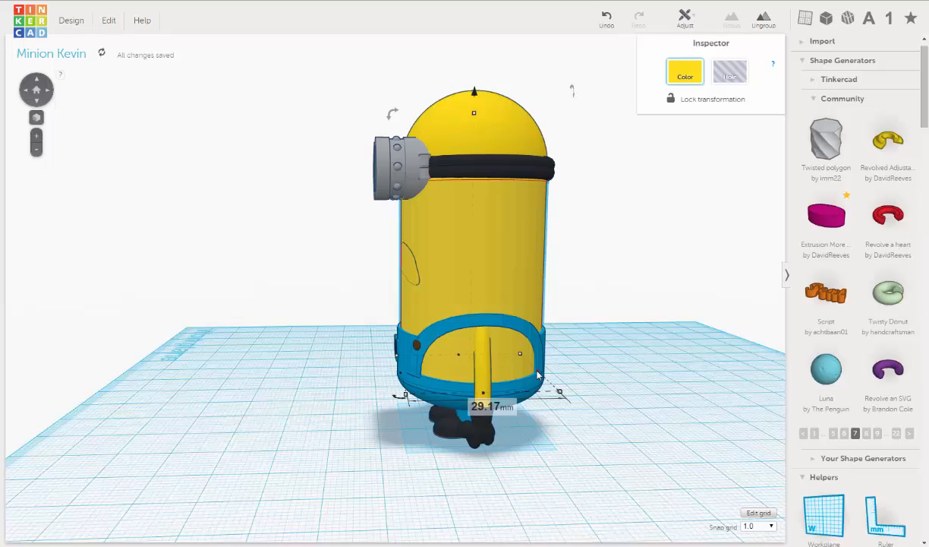
Shrink the inner body copy from both sides to 23 mm deep and 25 mm wide so it sits inside the outer body
{"action": "left_click_drag", "start_coordinate": [536, 374], "coordinate": [523, 377]}
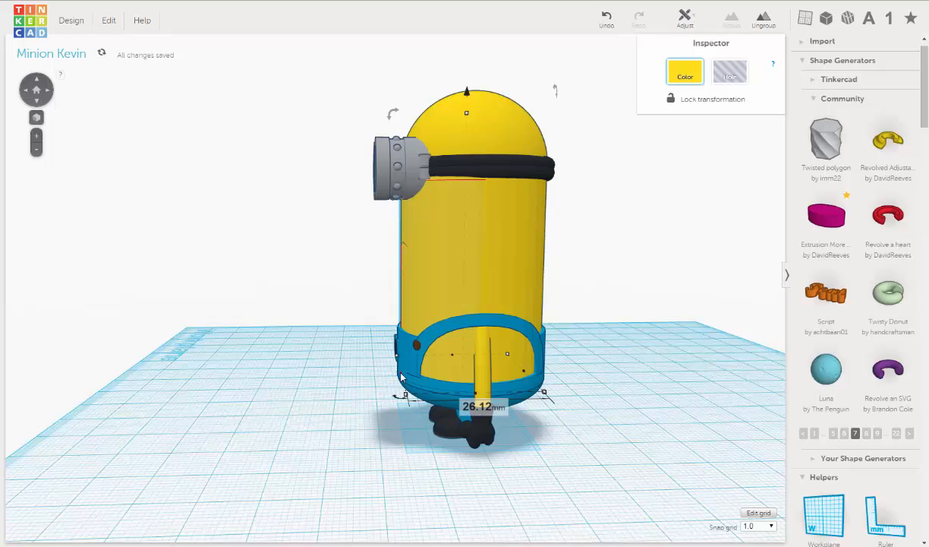
{"action": "left_click_drag", "start_coordinate": [403, 377], "coordinate": [417, 384]}
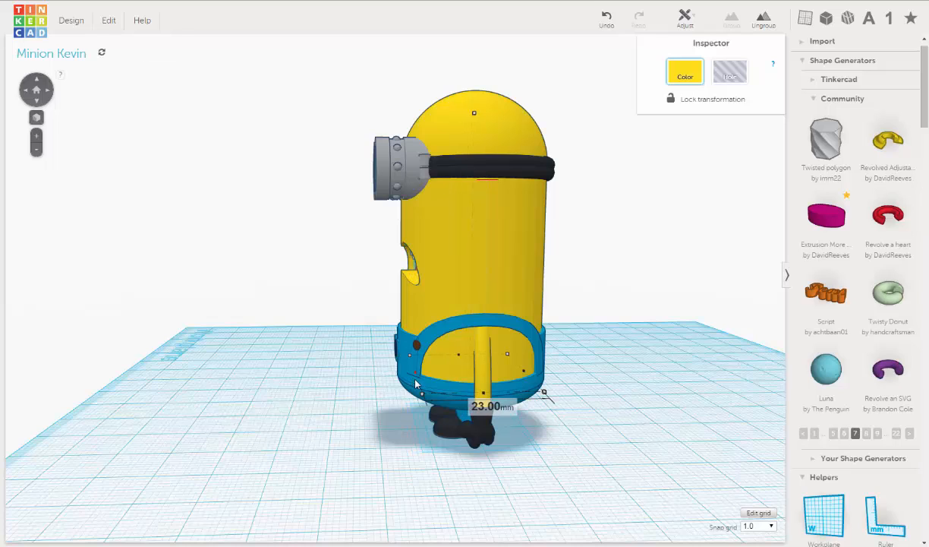
{"action": "right_click_drag", "start_coordinate": [411, 394], "coordinate": [512, 347]}
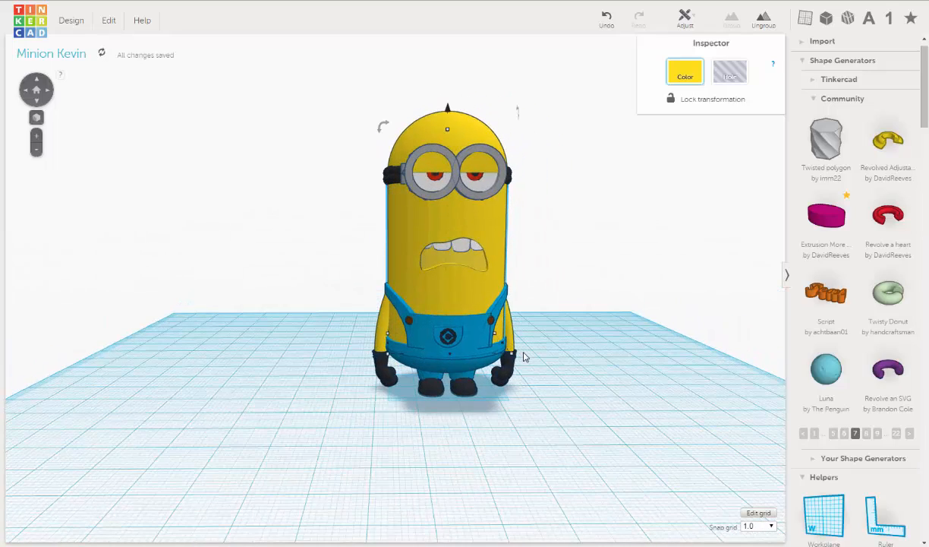
{"action": "scroll", "coordinate": [522, 357], "scroll_direction": "up", "scroll_amount": 2}
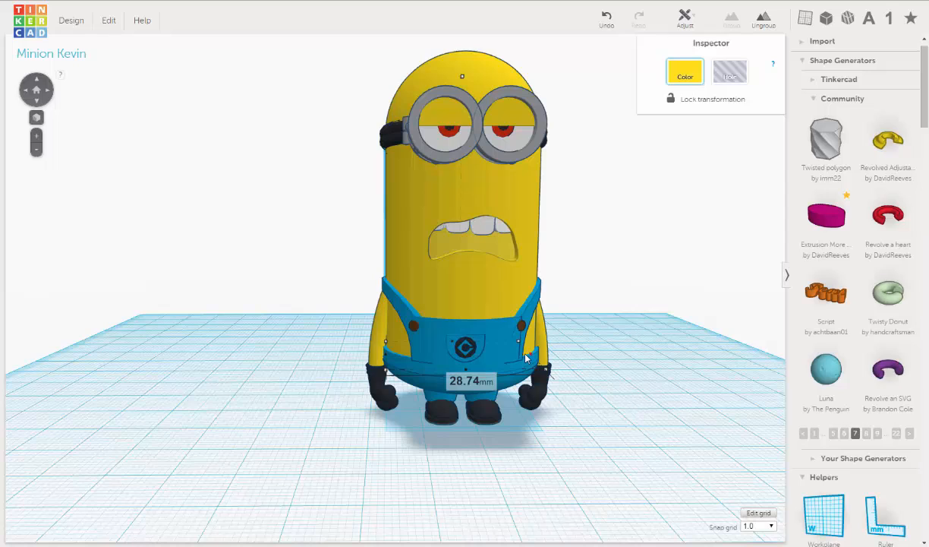
{"action": "key", "text": "Left"}
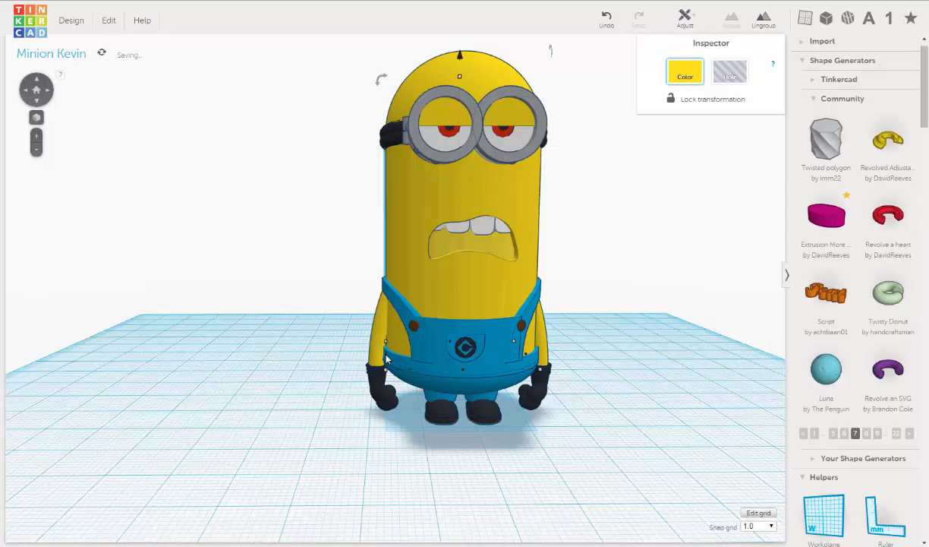
{"action": "left_click_drag", "start_coordinate": [390, 361], "coordinate": [406, 368]}
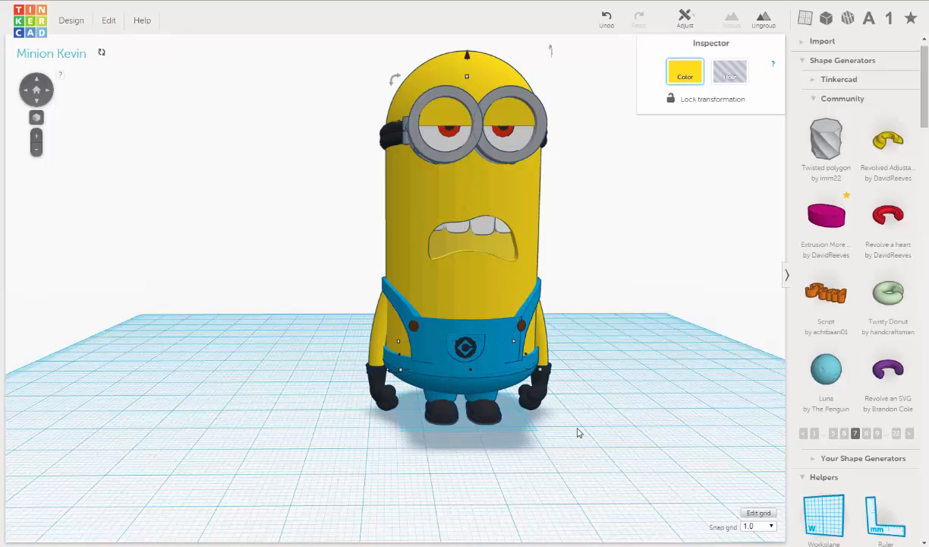
Turn the outer body cylinder and its head dome into holes together
{"action": "right_click_drag", "start_coordinate": [576, 420], "coordinate": [568, 338]}
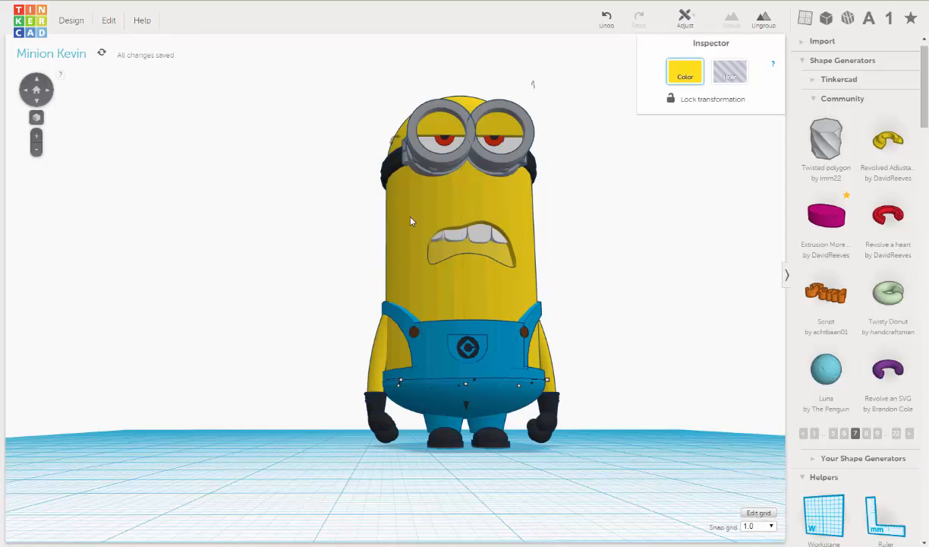
{"action": "left_click", "coordinate": [399, 144]}
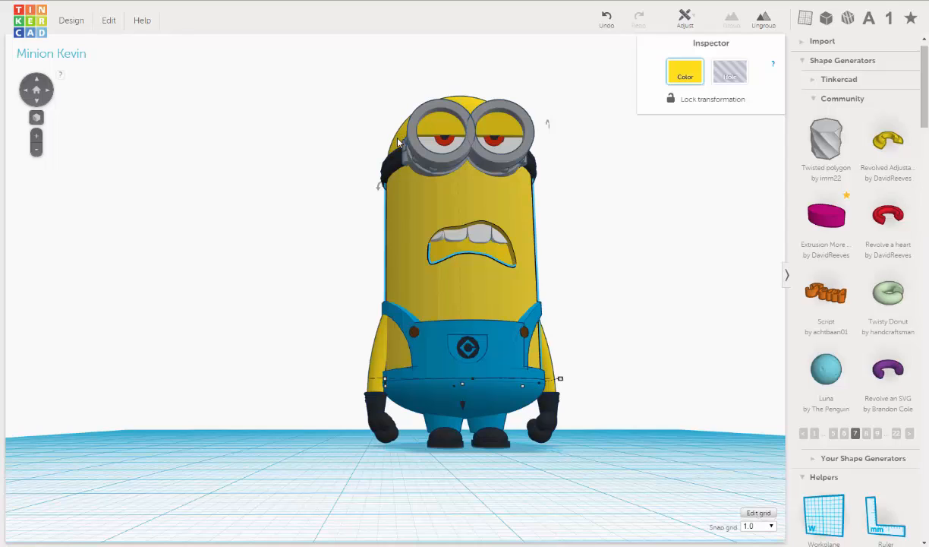
{"action": "left_click", "coordinate": [399, 144], "text": "shift"}
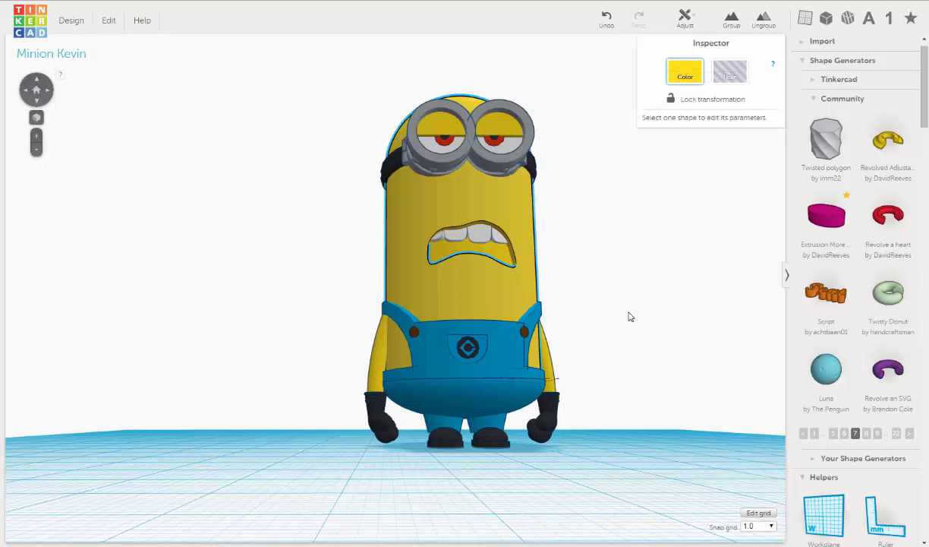
{"action": "right_click_drag", "start_coordinate": [630, 312], "coordinate": [612, 298]}
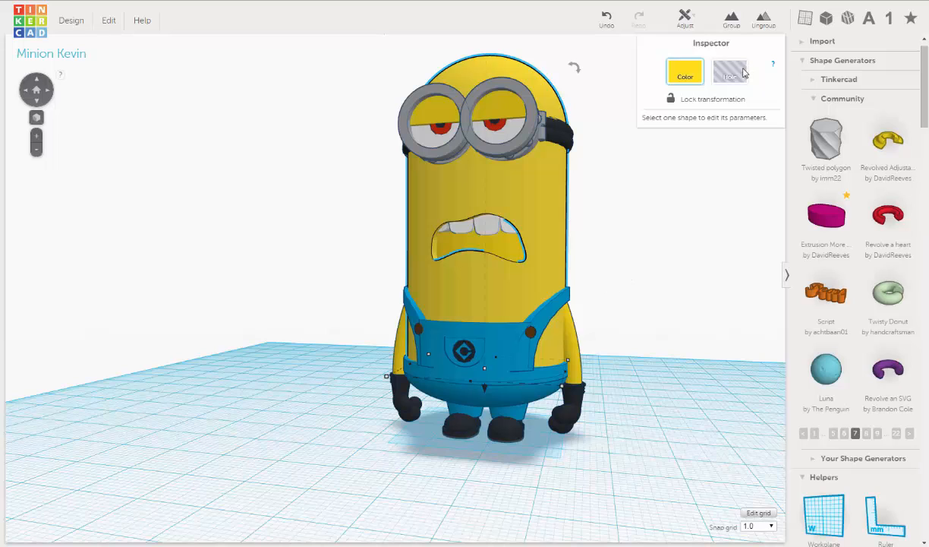
{"action": "left_click", "coordinate": [712, 69]}
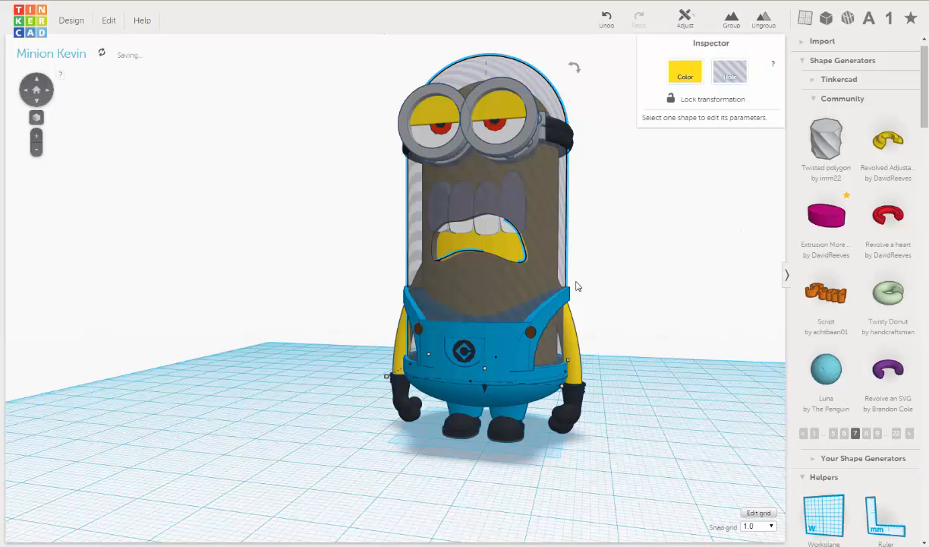
Select the inner body copy and pull in one flank slightly to reduce its side-to-side width
{"action": "mouse_move", "coordinate": [535, 270]}
{"action": "right_mouse_down"}
{"action": "mouse_move", "coordinate": [559, 284]}
{"action": "mouse_move", "coordinate": [522, 282]}
{"action": "right_mouse_up"}
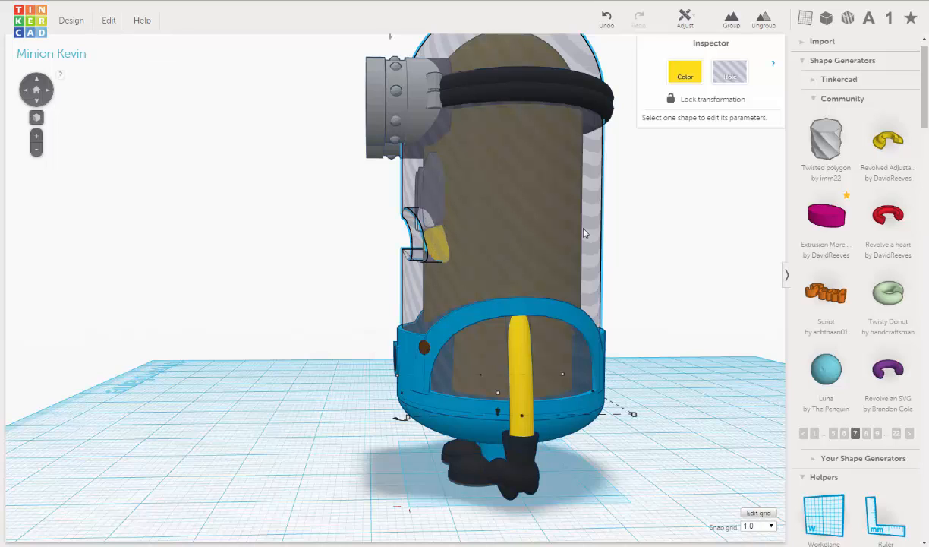
{"action": "right_click_drag", "start_coordinate": [618, 228], "coordinate": [613, 228]}
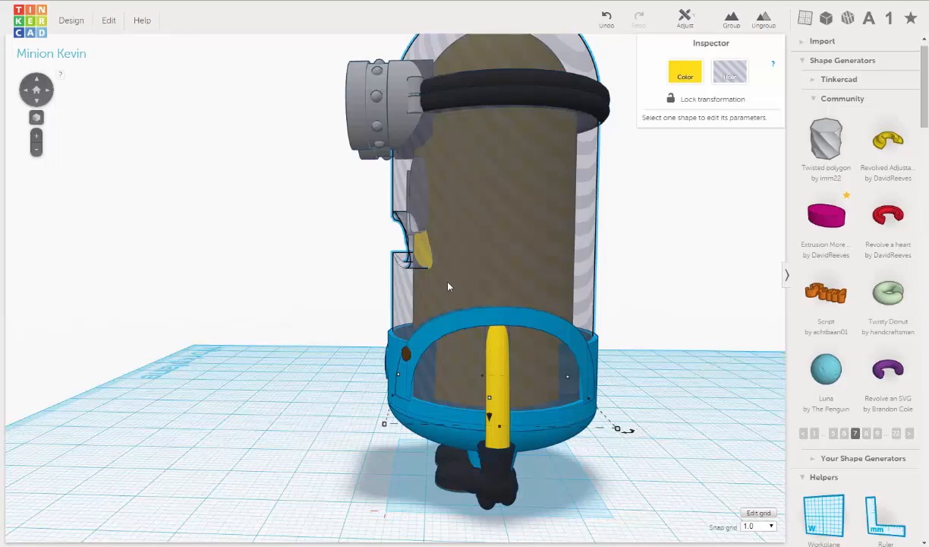
{"action": "right_click_drag", "start_coordinate": [427, 269], "coordinate": [514, 262]}
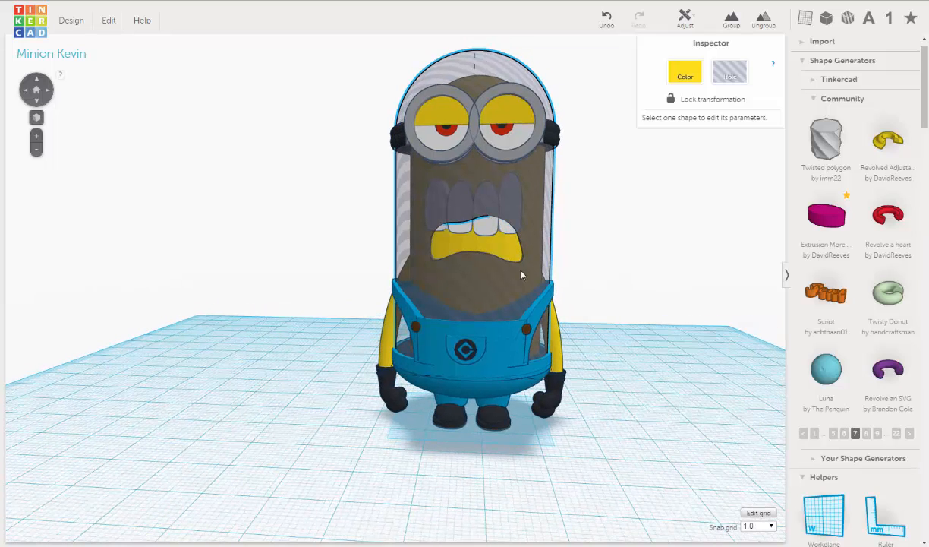
{"action": "left_click", "coordinate": [513, 252]}
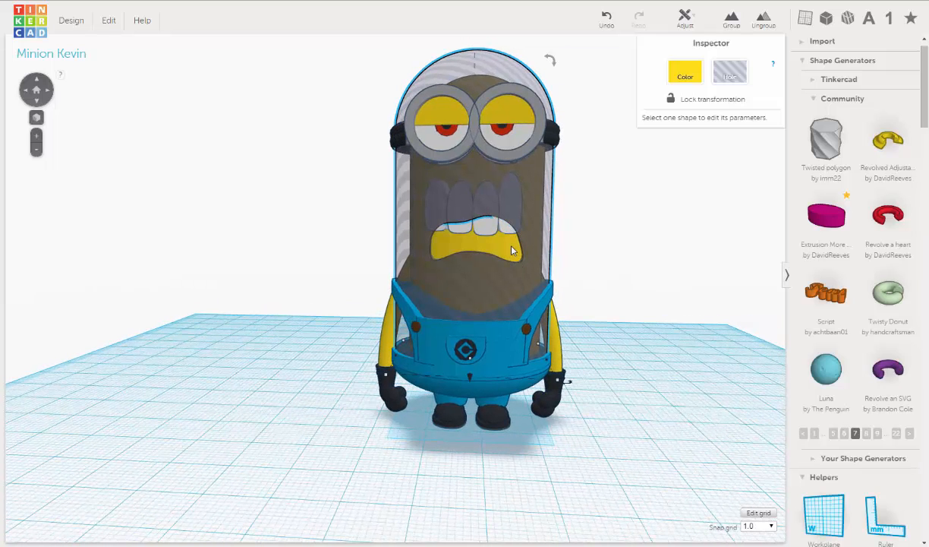
{"action": "left_click", "coordinate": [520, 287]}
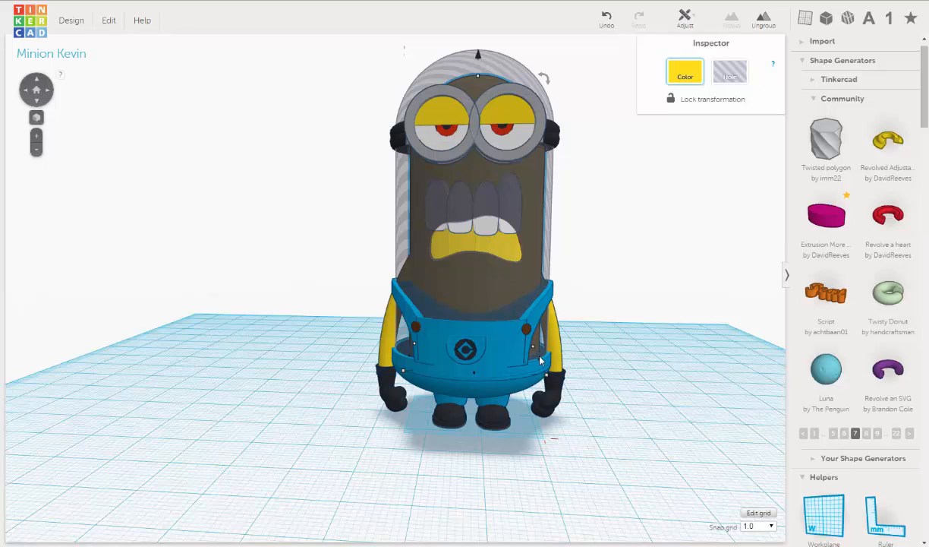
{"action": "mouse_move", "coordinate": [541, 364]}
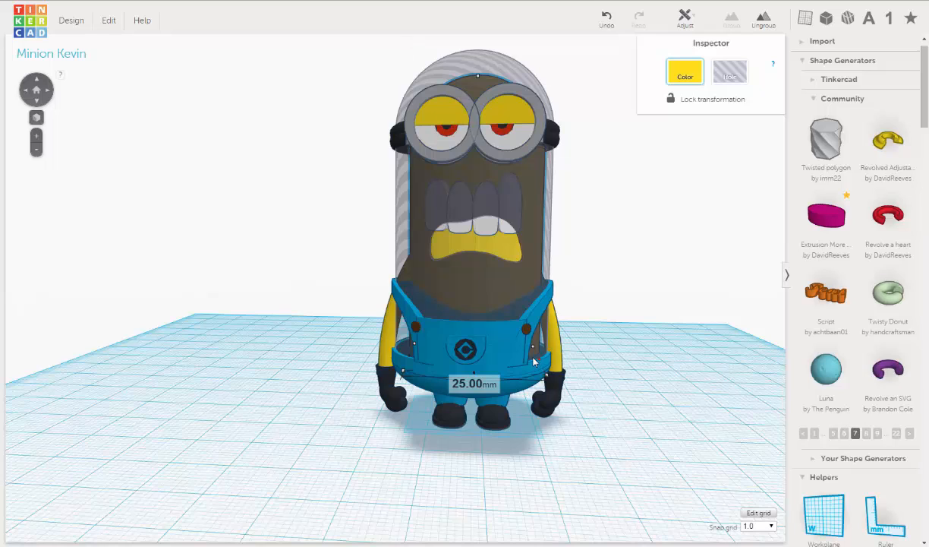
{"action": "left_click_drag", "start_coordinate": [533, 362], "coordinate": [524, 347]}
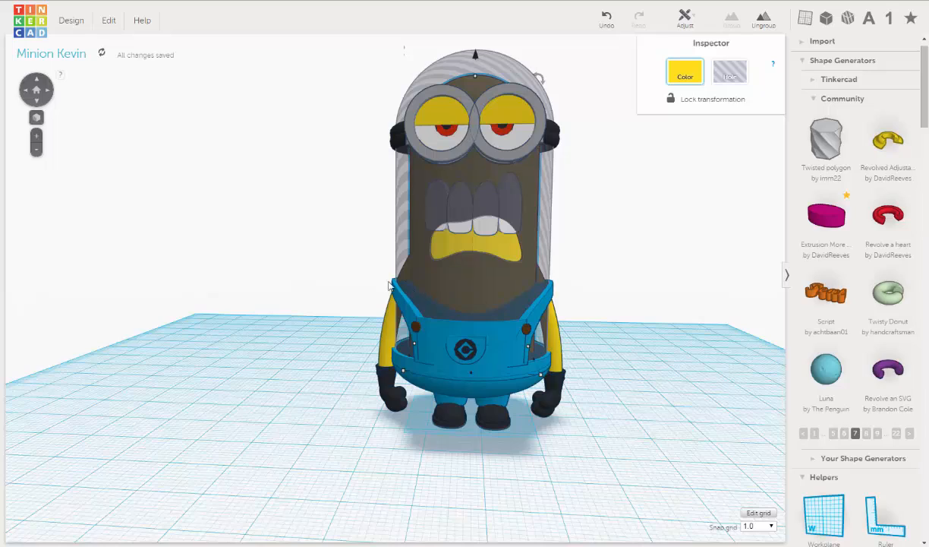
Pull in the front of the inner body, reducing its front-to-back depth to 22 mm and a little further
{"action": "right_click_drag", "start_coordinate": [362, 282], "coordinate": [439, 281]}
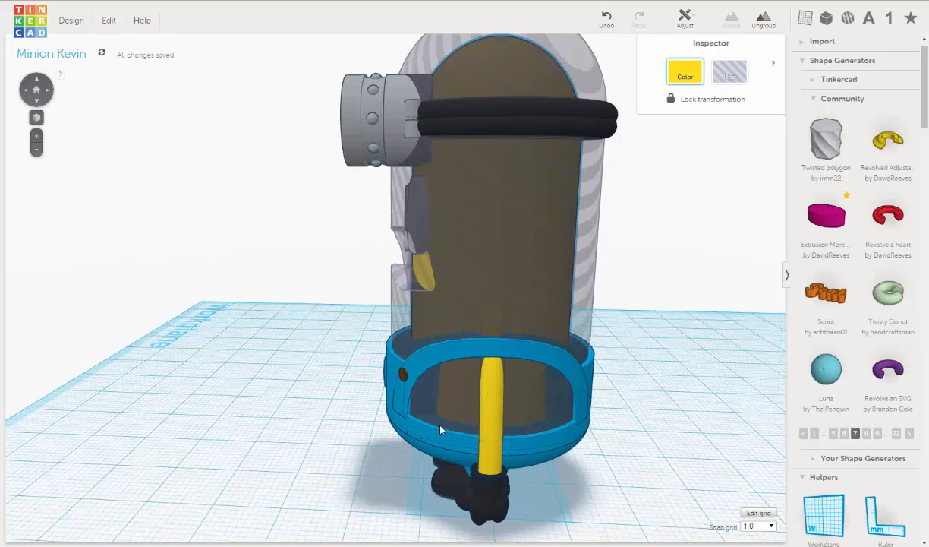
{"action": "left_click", "coordinate": [425, 426]}
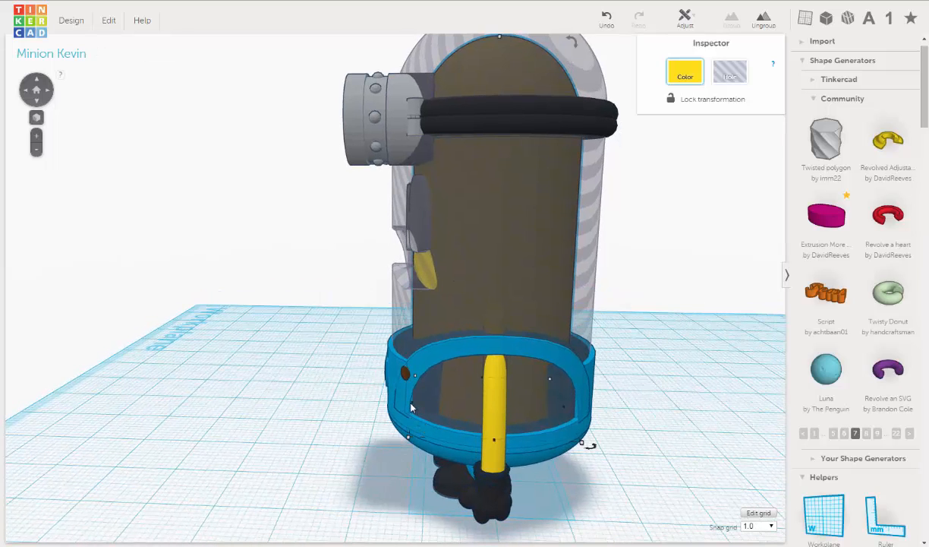
{"action": "mouse_move", "coordinate": [411, 404]}
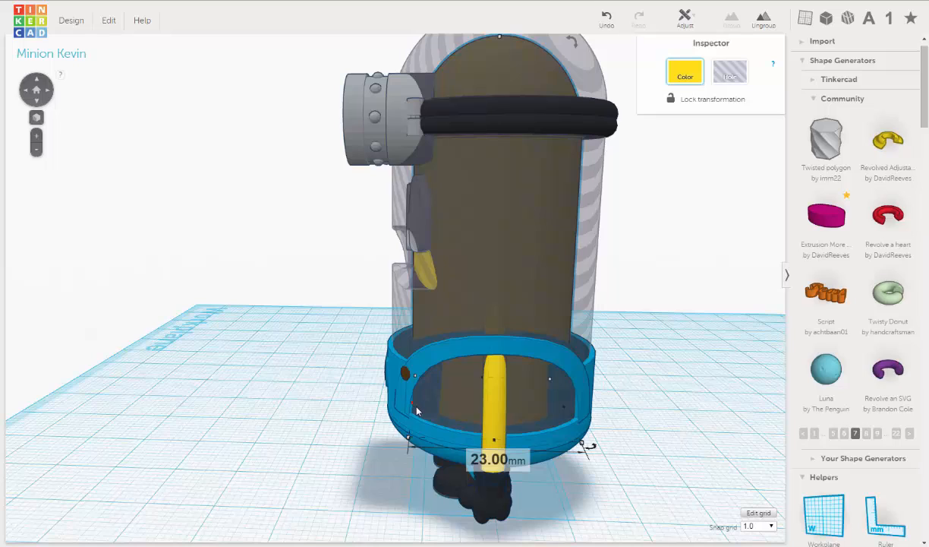
{"action": "left_click_drag", "start_coordinate": [420, 411], "coordinate": [421, 413]}
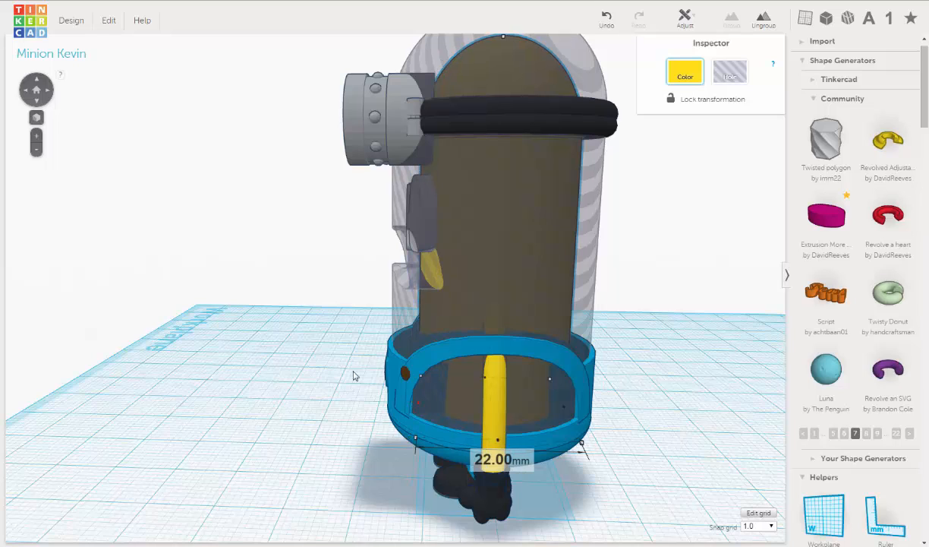
{"action": "right_click_drag", "start_coordinate": [296, 327], "coordinate": [402, 372]}
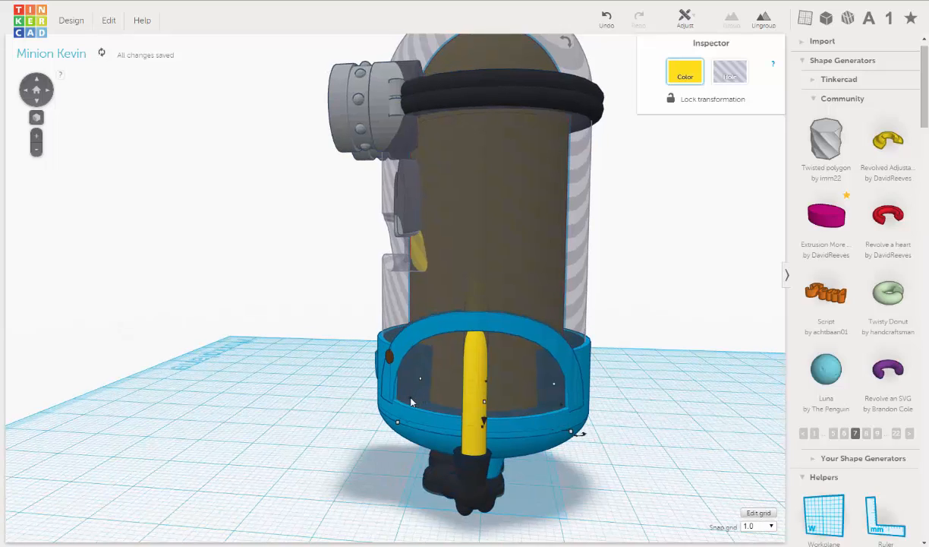
{"action": "left_click_drag", "start_coordinate": [413, 399], "coordinate": [413, 398]}
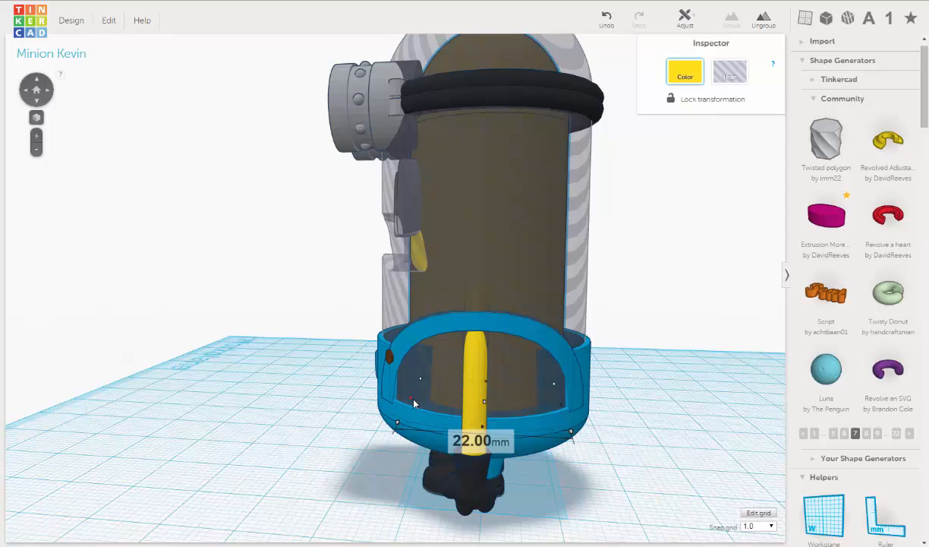
{"action": "left_click_drag", "start_coordinate": [415, 404], "coordinate": [299, 425]}
Examine the gap between the inner body and outer shell from several angles, including around the teeth and mouth
{"action": "right_click_drag", "start_coordinate": [298, 429], "coordinate": [344, 382]}
{"action": "right_click_drag", "start_coordinate": [478, 414], "coordinate": [452, 408]}
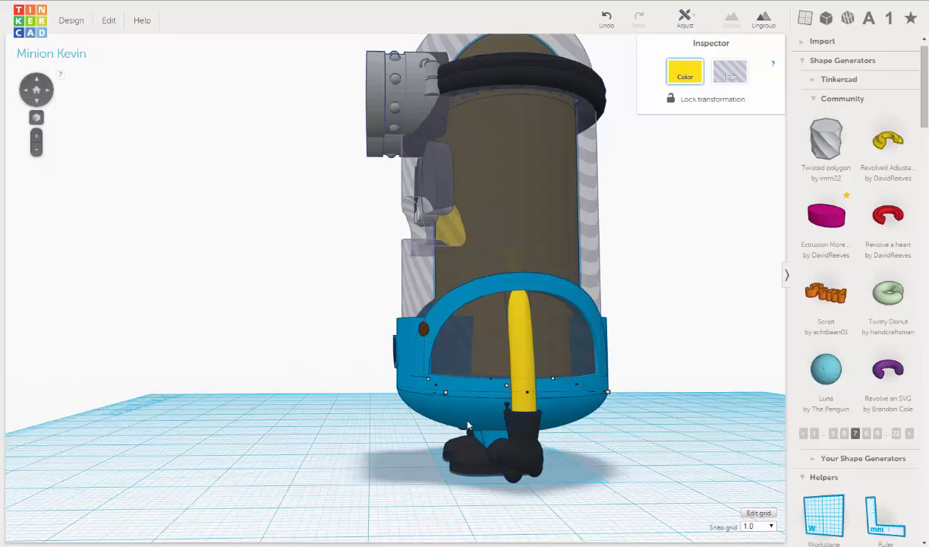
{"action": "right_click_drag", "start_coordinate": [292, 424], "coordinate": [465, 317]}
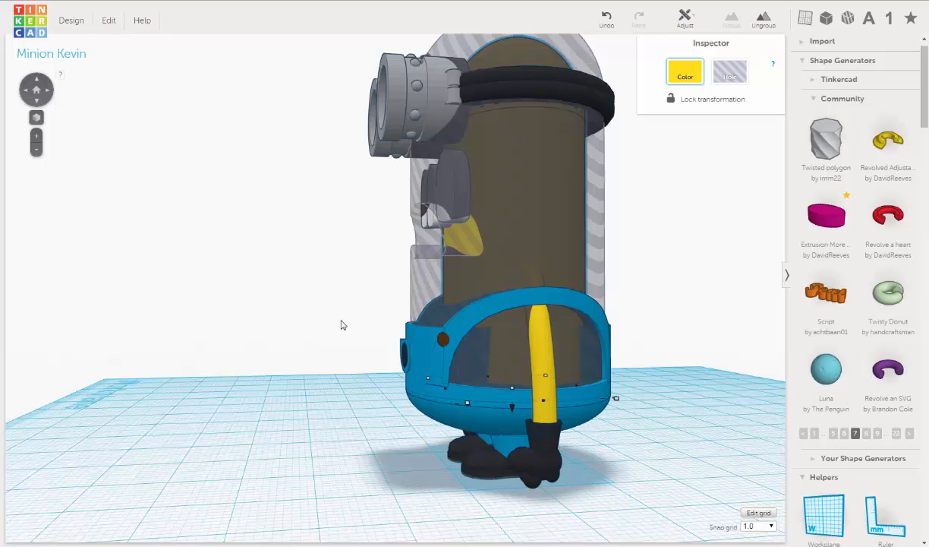
{"action": "right_click_drag", "start_coordinate": [347, 334], "coordinate": [331, 336]}
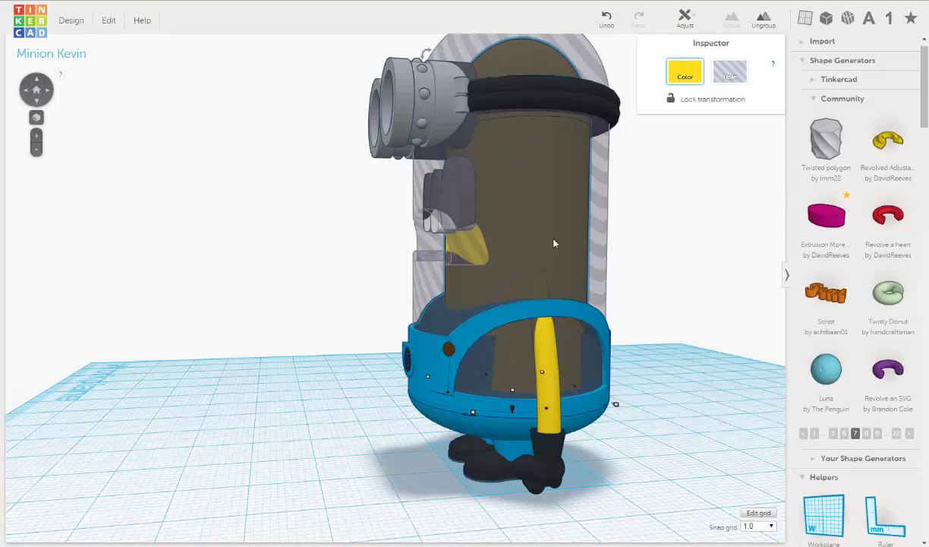
{"action": "right_click_drag", "start_coordinate": [675, 269], "coordinate": [654, 309]}
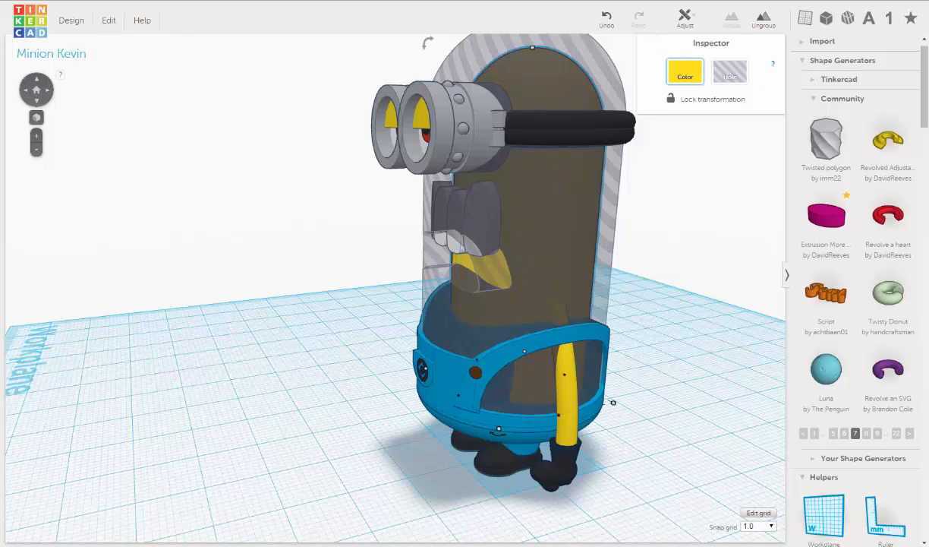
{"action": "right_click_drag", "start_coordinate": [659, 362], "coordinate": [636, 339]}
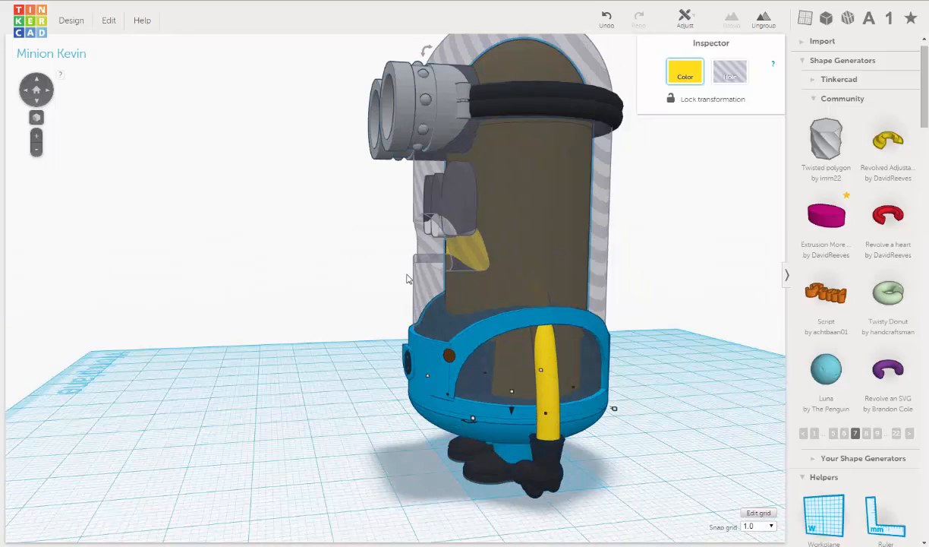
{"action": "right_click_drag", "start_coordinate": [458, 280], "coordinate": [497, 358]}
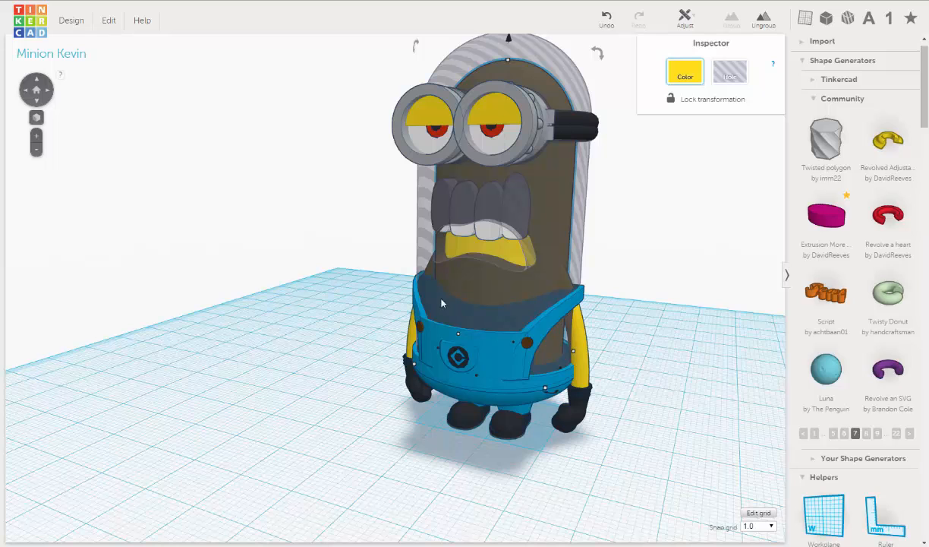
{"action": "scroll", "coordinate": [490, 309], "scroll_direction": "up", "scroll_amount": 4}
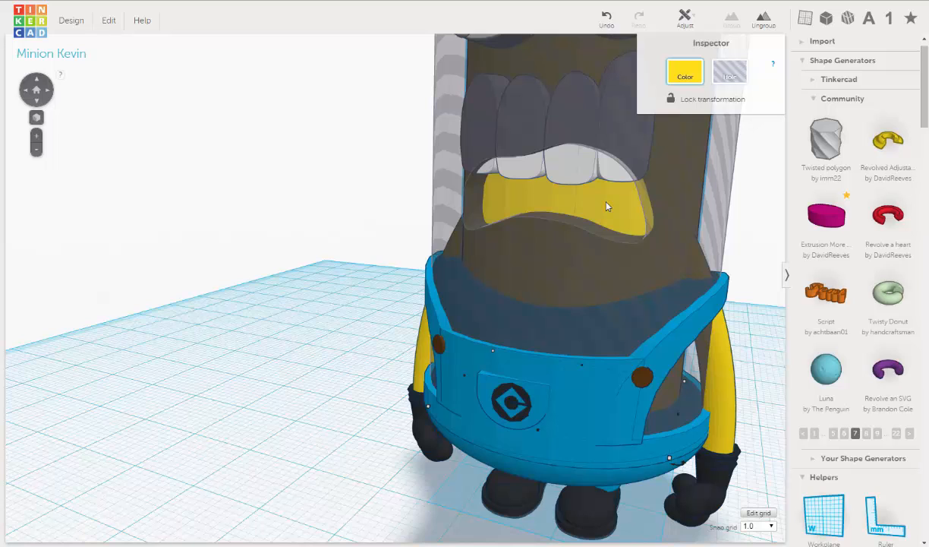
{"action": "scroll", "coordinate": [607, 206], "scroll_direction": "down", "scroll_amount": 2}
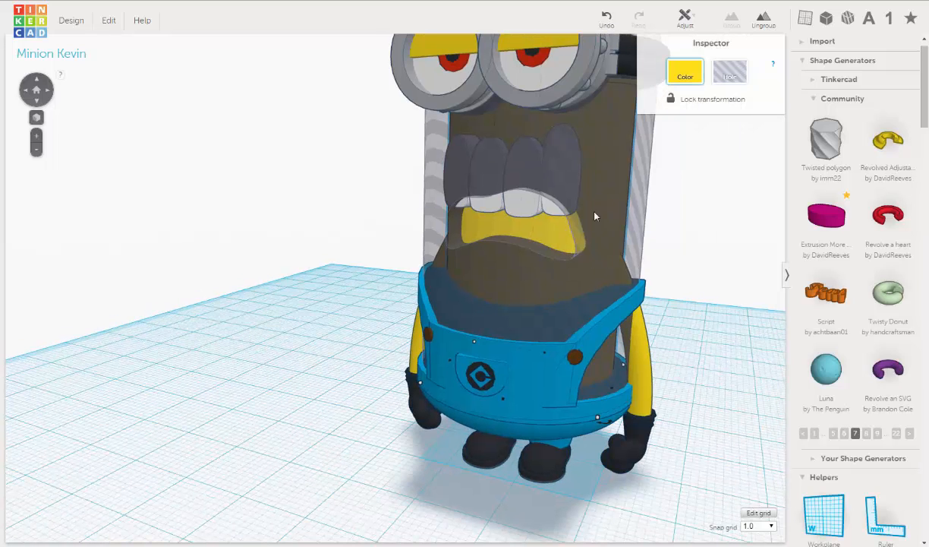
{"action": "scroll", "coordinate": [542, 236], "scroll_direction": "down", "scroll_amount": 3}
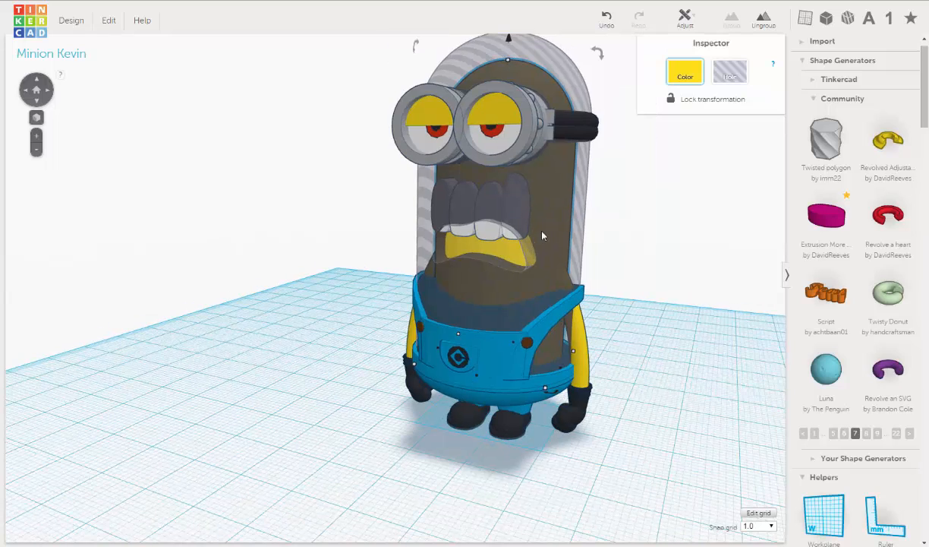
Turn the inner body copy into a hole for hollowing the model
{"action": "left_click", "coordinate": [731, 78]}
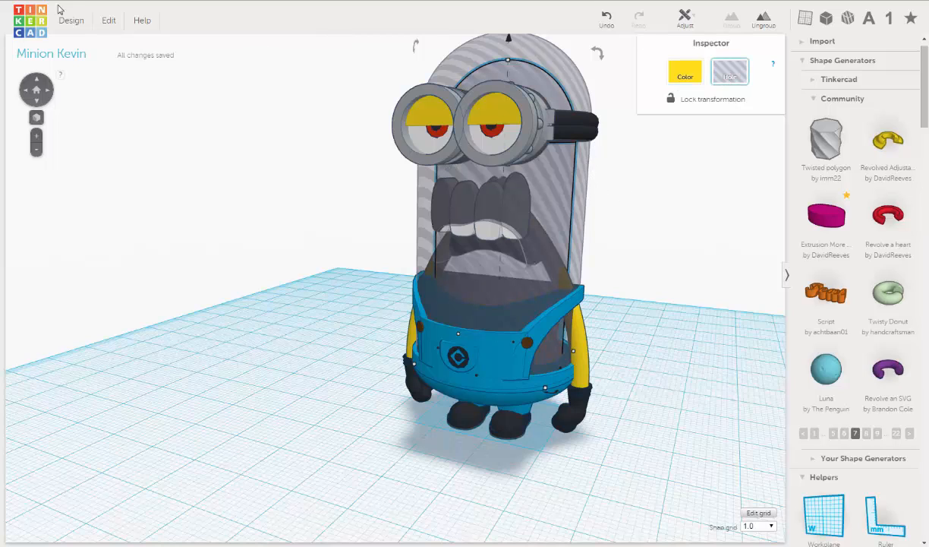
{"action": "left_click", "coordinate": [108, 22]}
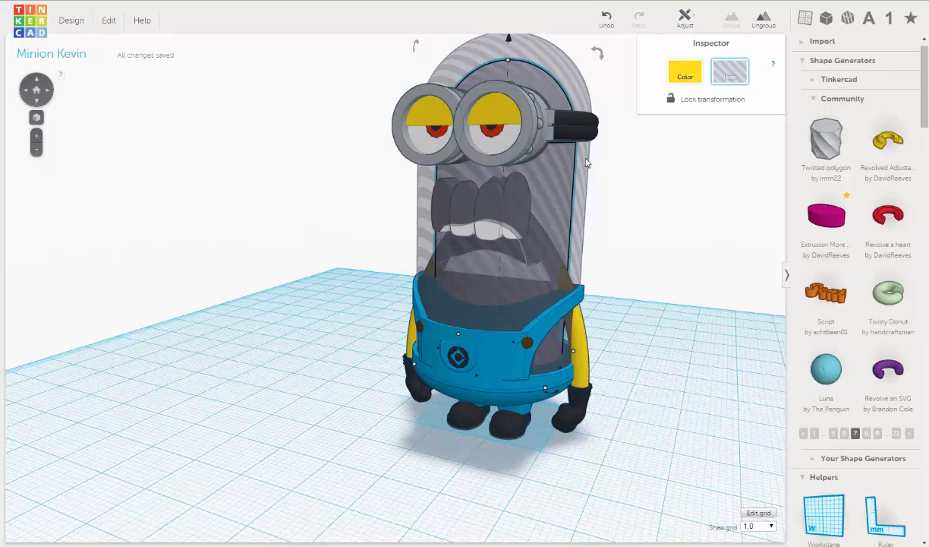
Turn the outer body shell and the head dome back from holes into solid yellow shapes
{"action": "left_click", "coordinate": [586, 163]}
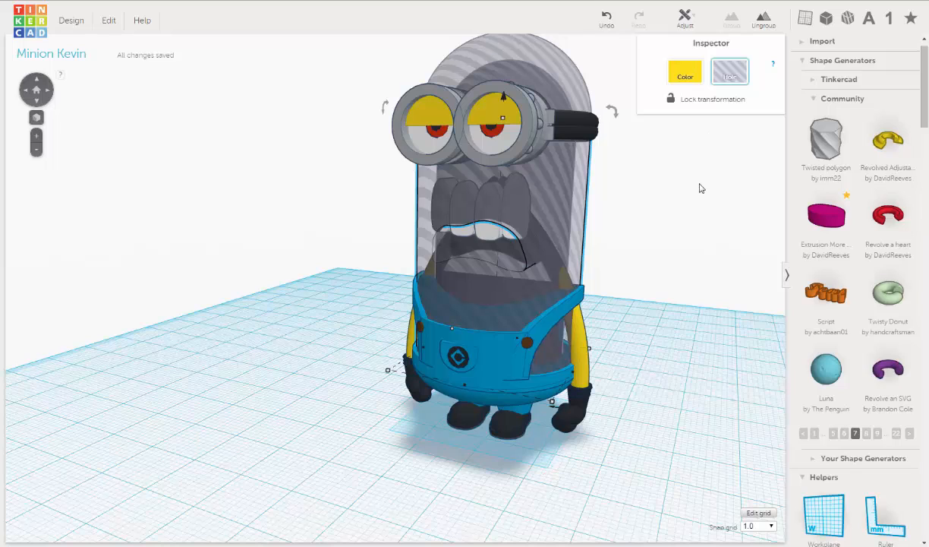
{"action": "left_click", "coordinate": [685, 73]}
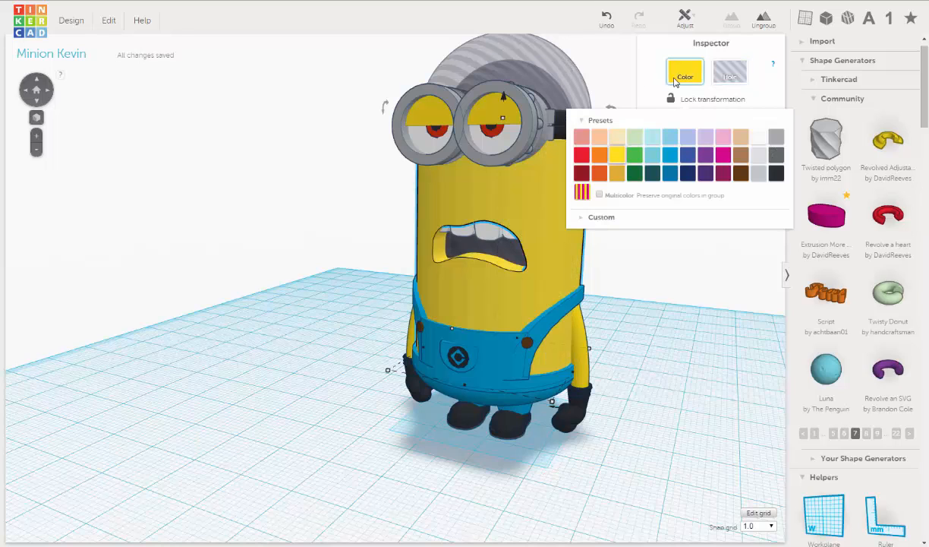
{"action": "left_click", "coordinate": [624, 78]}
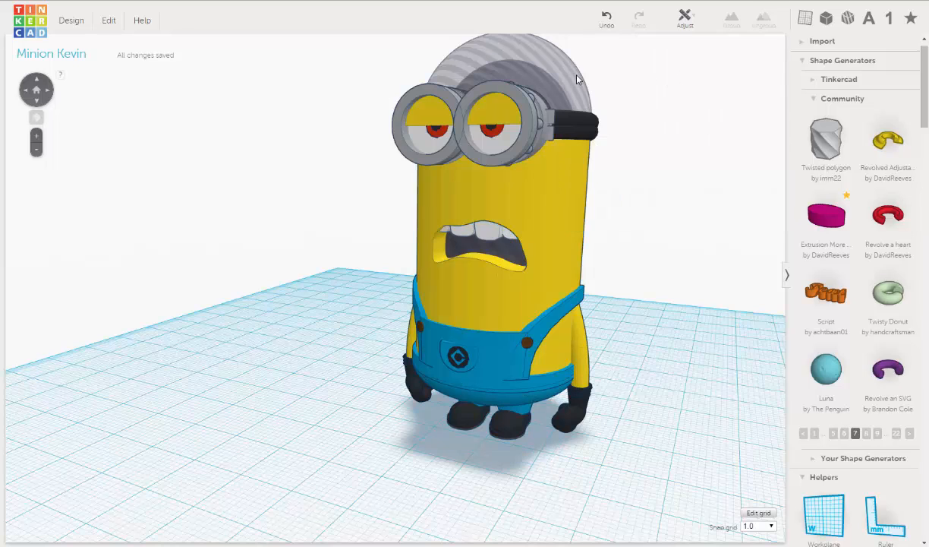
{"action": "left_click", "coordinate": [536, 61]}
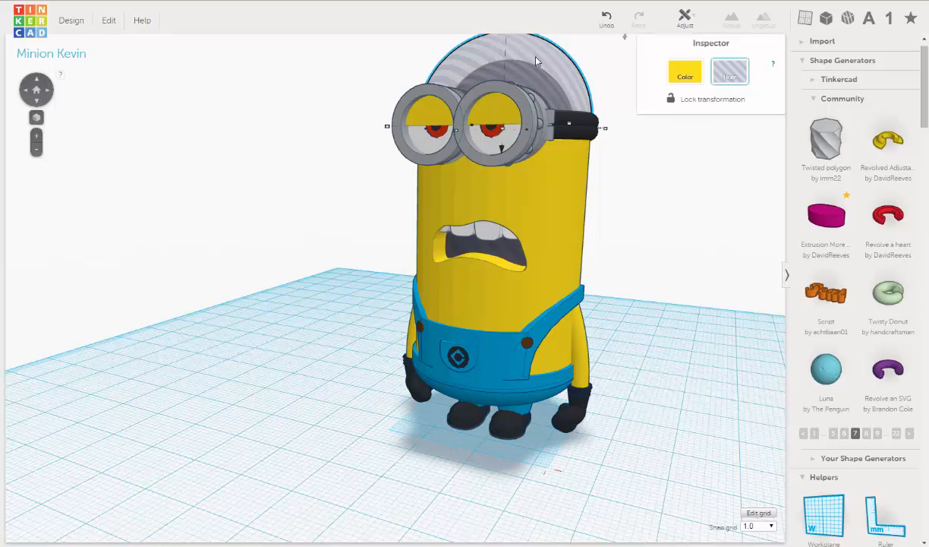
{"action": "left_click", "coordinate": [685, 75]}
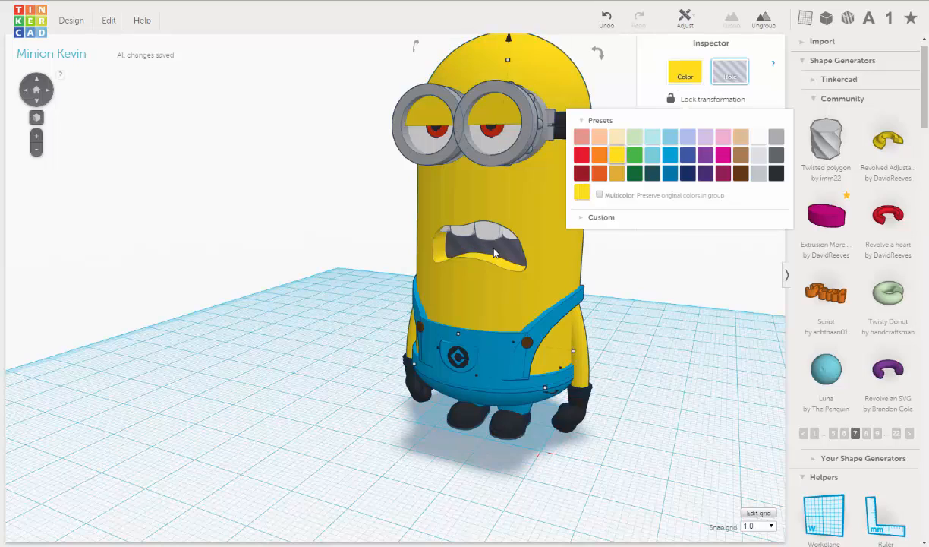
{"action": "left_click", "coordinate": [540, 218]}
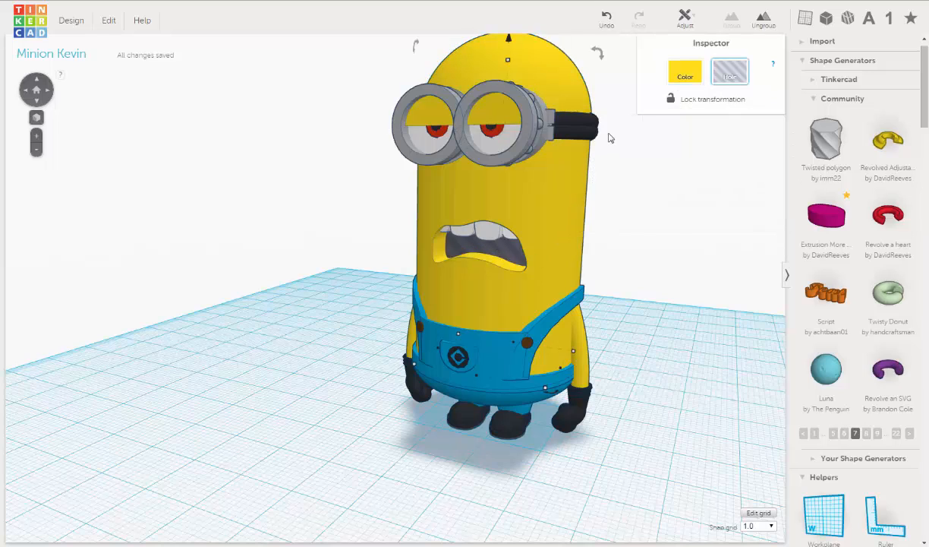
Group the head dome with the outer body and cut the combined shape with the inner body hole
{"action": "left_click", "coordinate": [588, 96]}
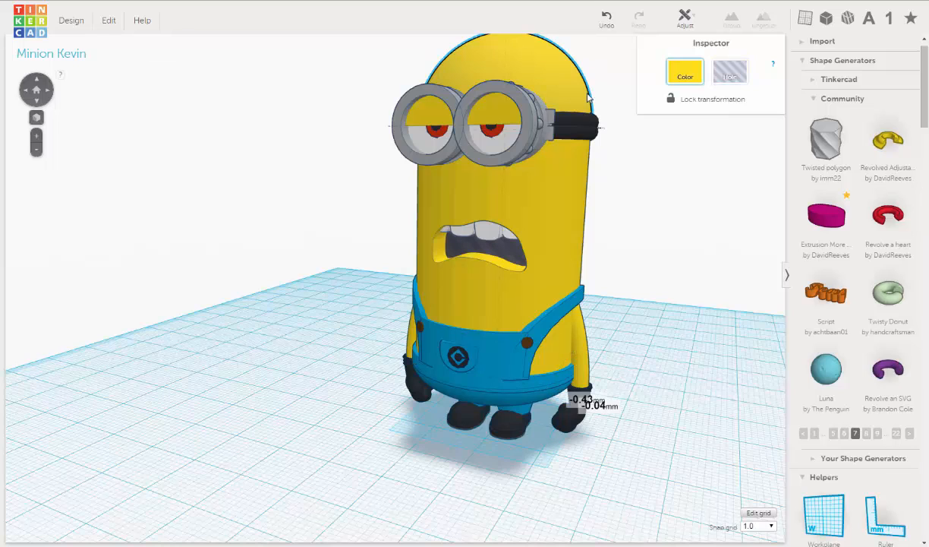
{"action": "left_click", "coordinate": [581, 187], "text": "shift"}
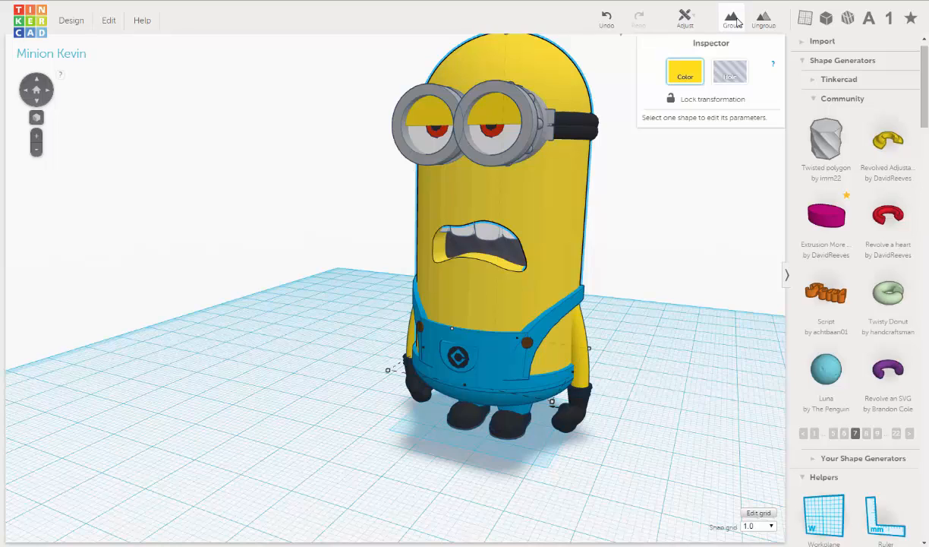
{"action": "left_click", "coordinate": [734, 21]}
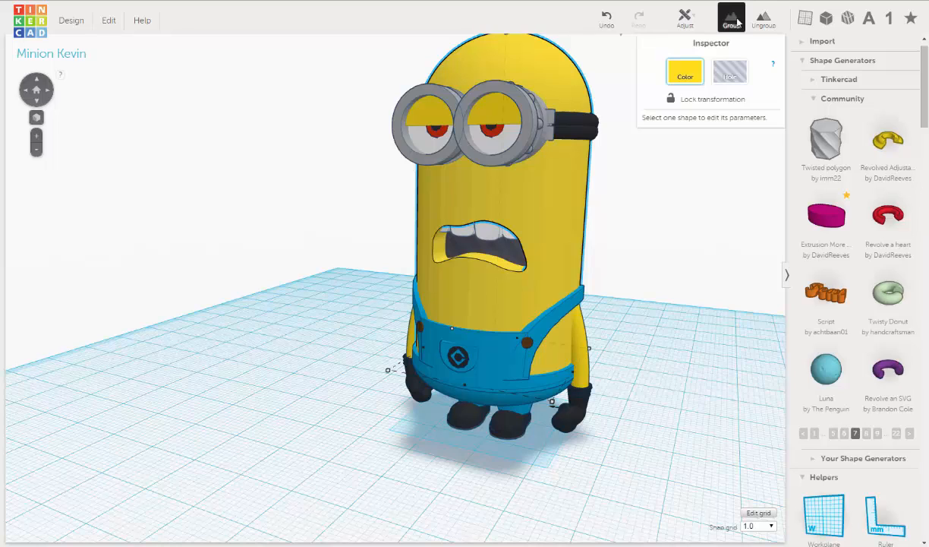
{"action": "left_click", "coordinate": [500, 249], "text": "shift"}
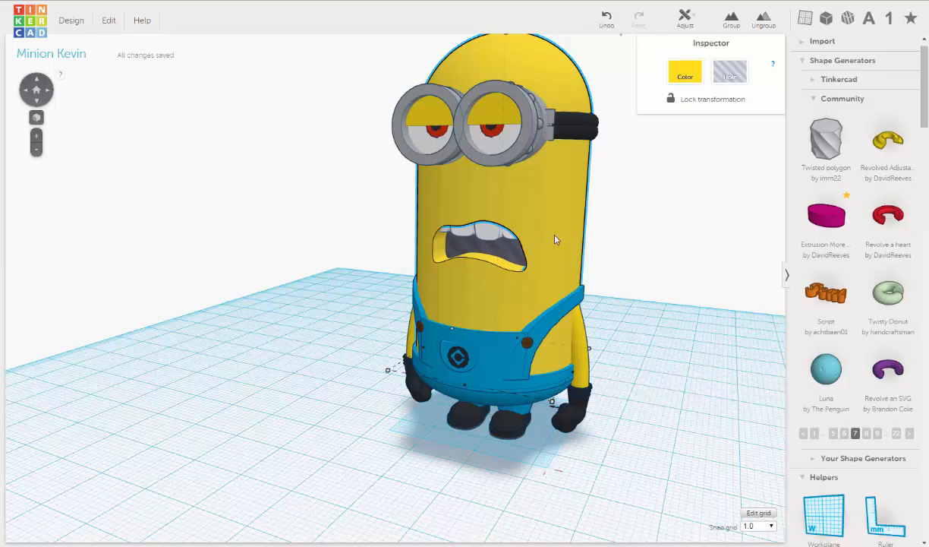
{"action": "left_click", "coordinate": [733, 23]}
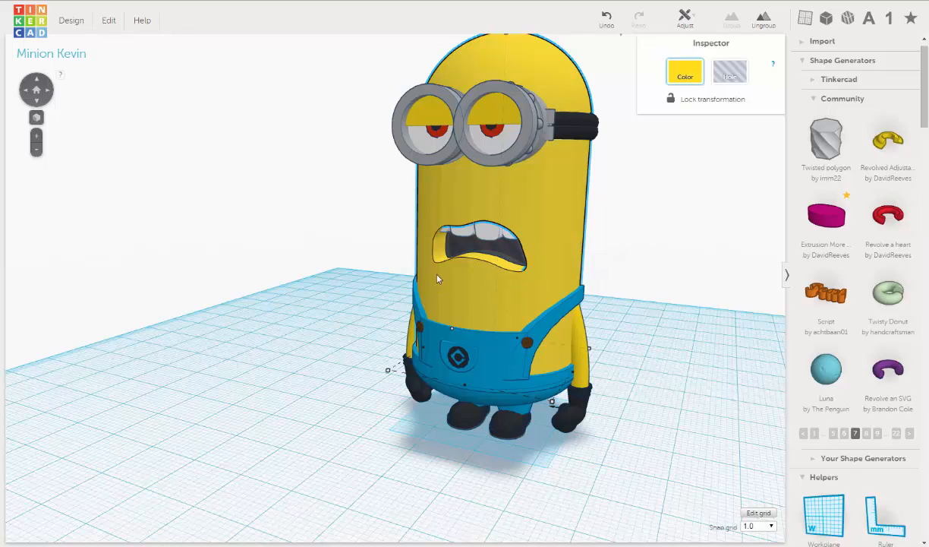
Group the blue overalls' straps, front panel and lower pants pieces into one solid shape
{"action": "left_click", "coordinate": [545, 328]}
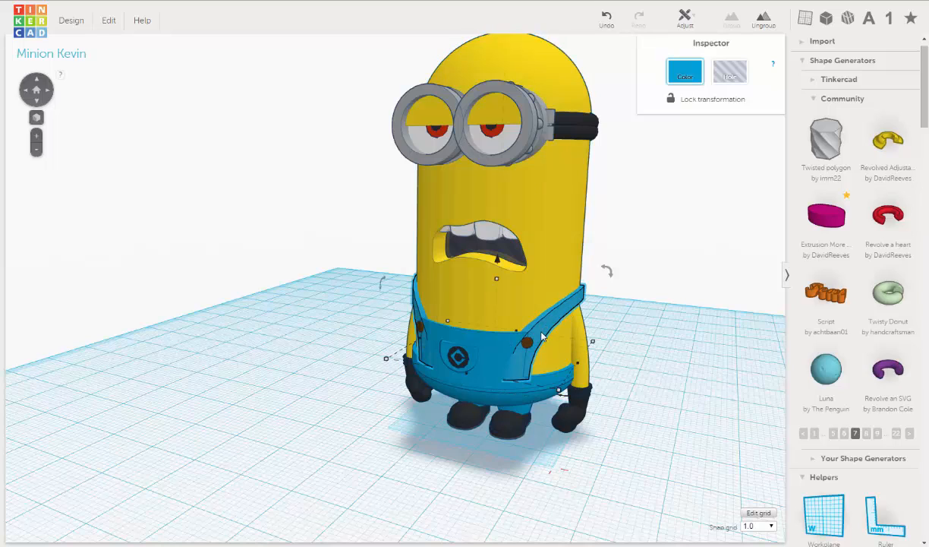
{"action": "left_click", "coordinate": [503, 344], "text": "shift"}
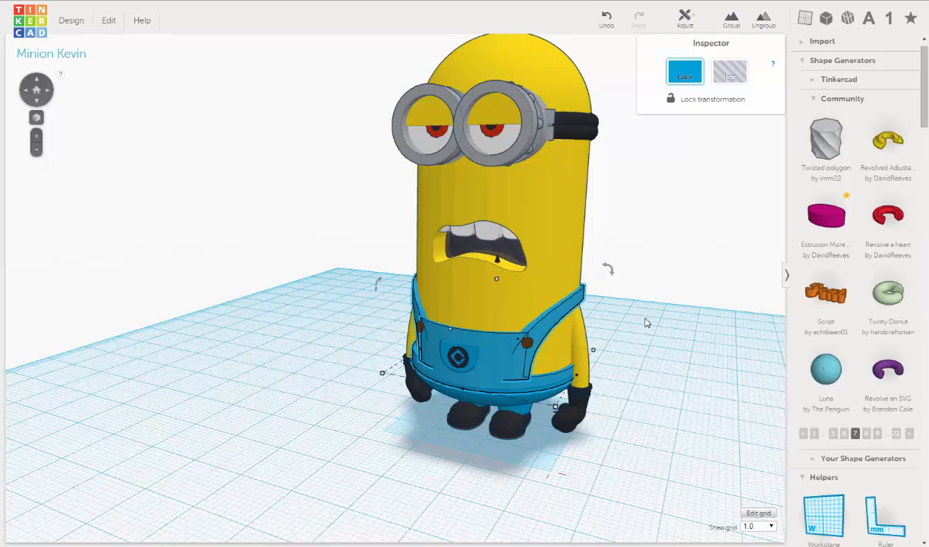
{"action": "left_click", "coordinate": [549, 318]}
{"action": "left_click", "coordinate": [502, 345]}
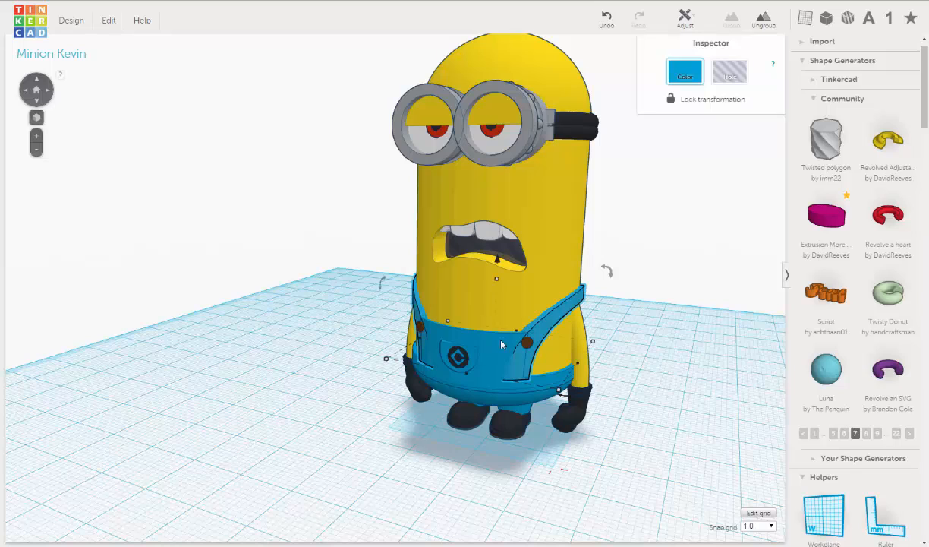
{"action": "left_click", "coordinate": [502, 345], "text": "shift"}
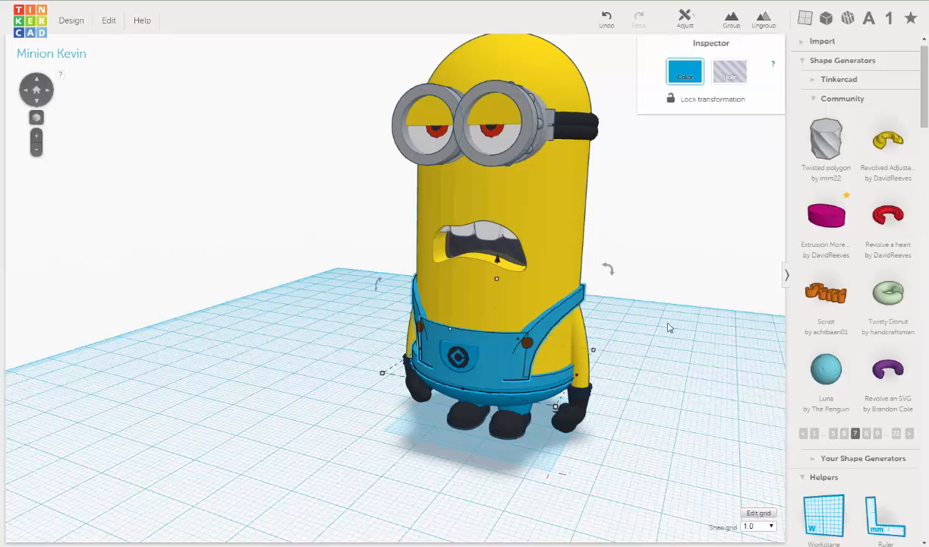
{"action": "left_click", "coordinate": [732, 17]}
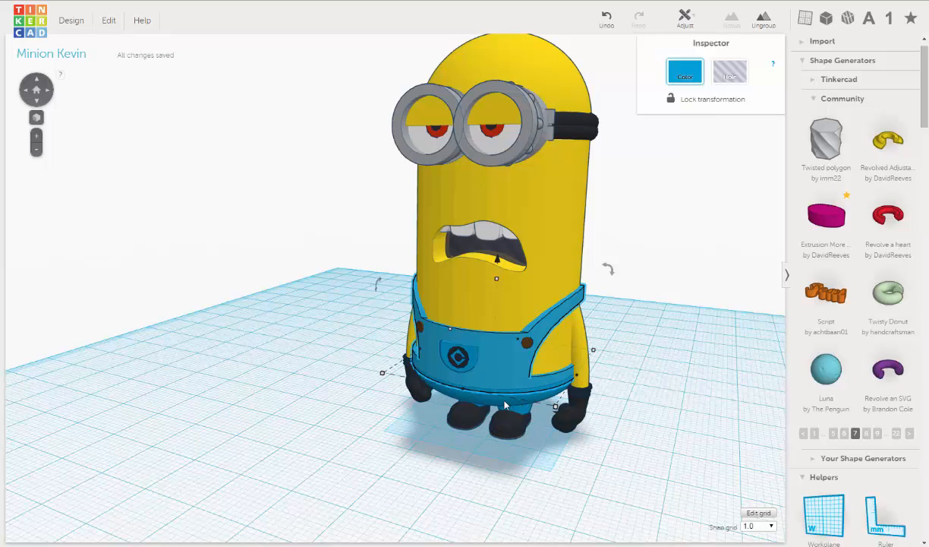
{"action": "left_click", "coordinate": [523, 392], "text": "shift"}
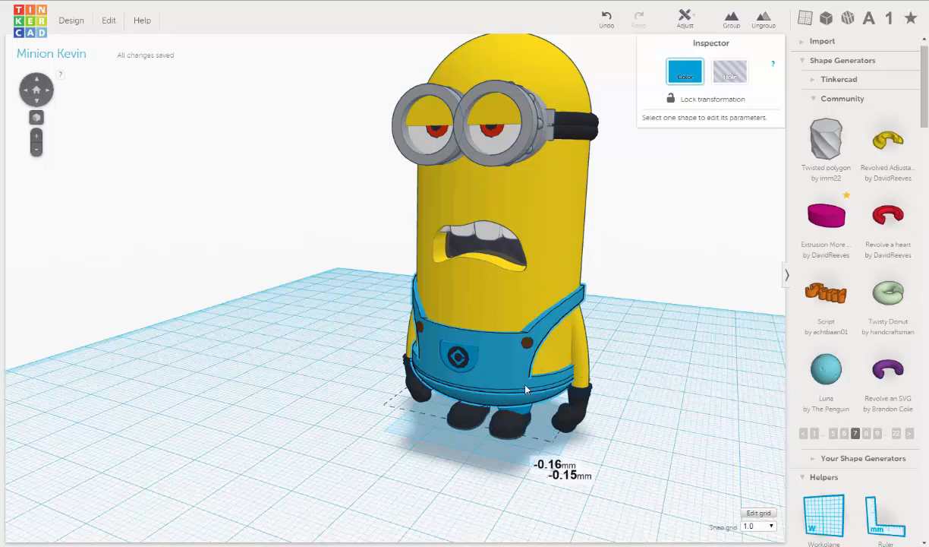
{"action": "left_click", "coordinate": [733, 24]}
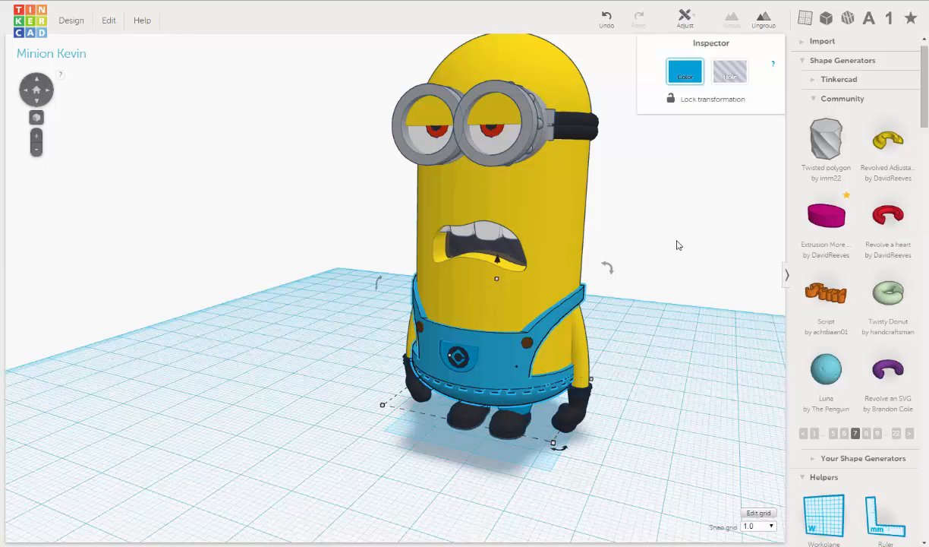
{"action": "key", "text": "Escape"}
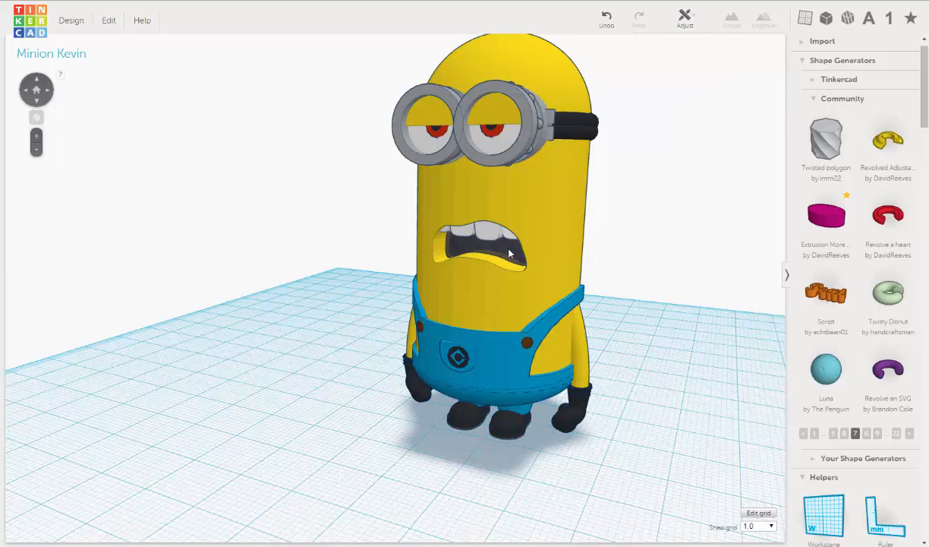
Duplicate the inner body hole and group one copy with the blue overalls to hollow them
{"action": "left_click", "coordinate": [509, 253]}
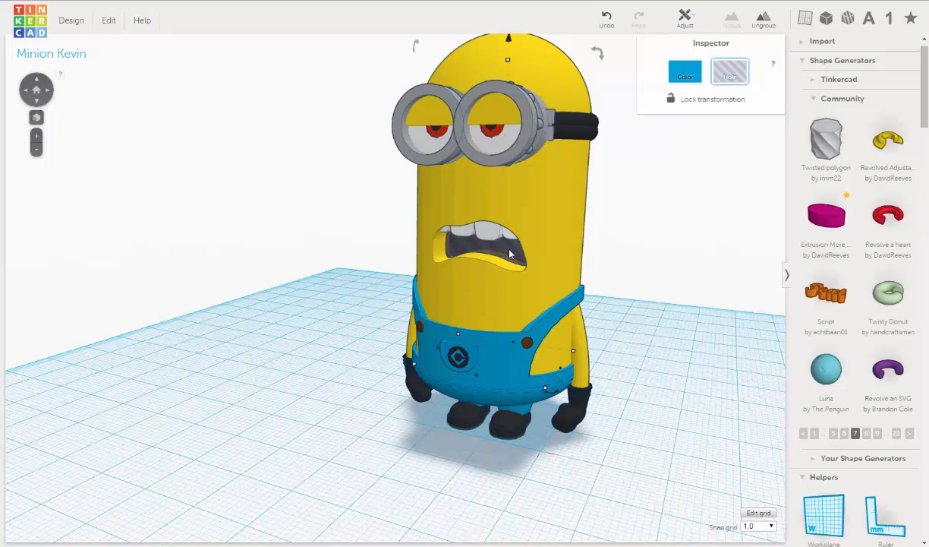
{"action": "left_click", "coordinate": [110, 20]}
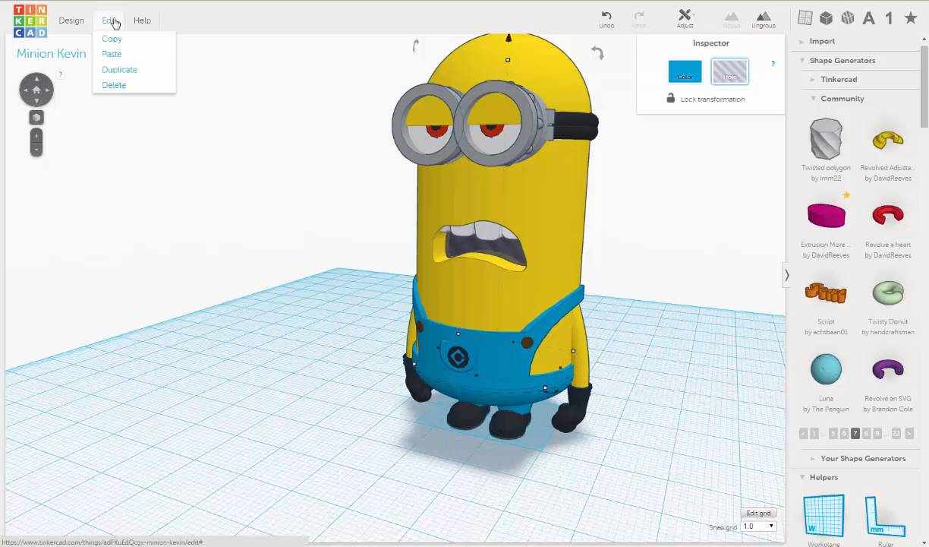
{"action": "left_click", "coordinate": [118, 72]}
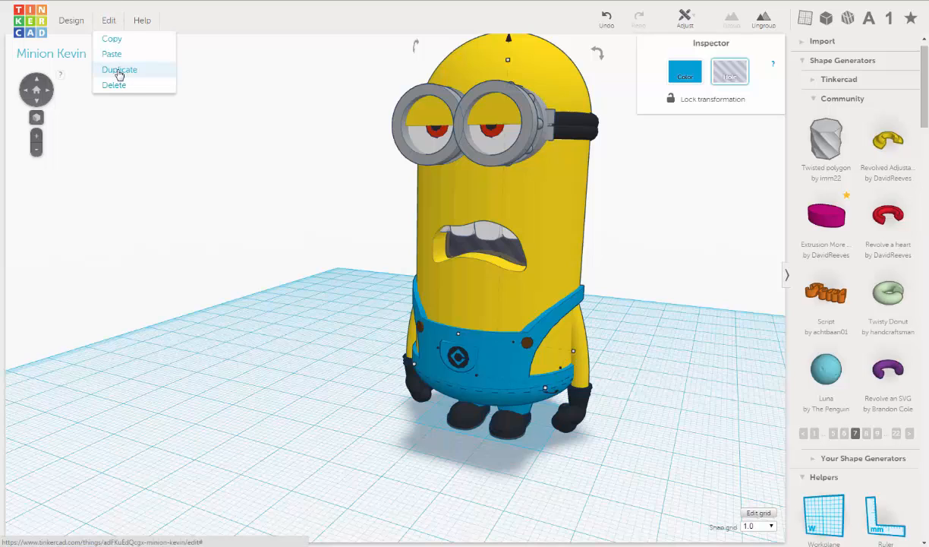
{"action": "left_click", "coordinate": [548, 325]}
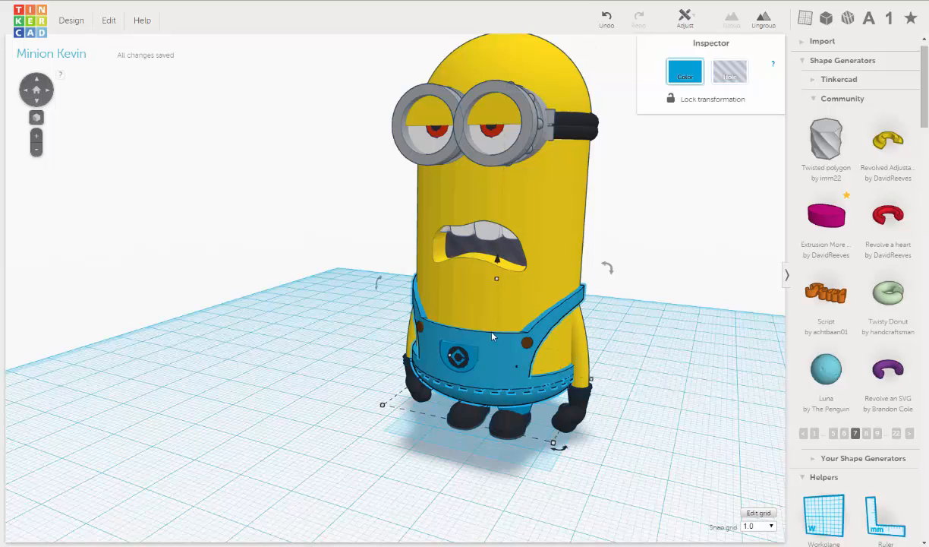
{"action": "left_click", "coordinate": [464, 246], "text": "shift"}
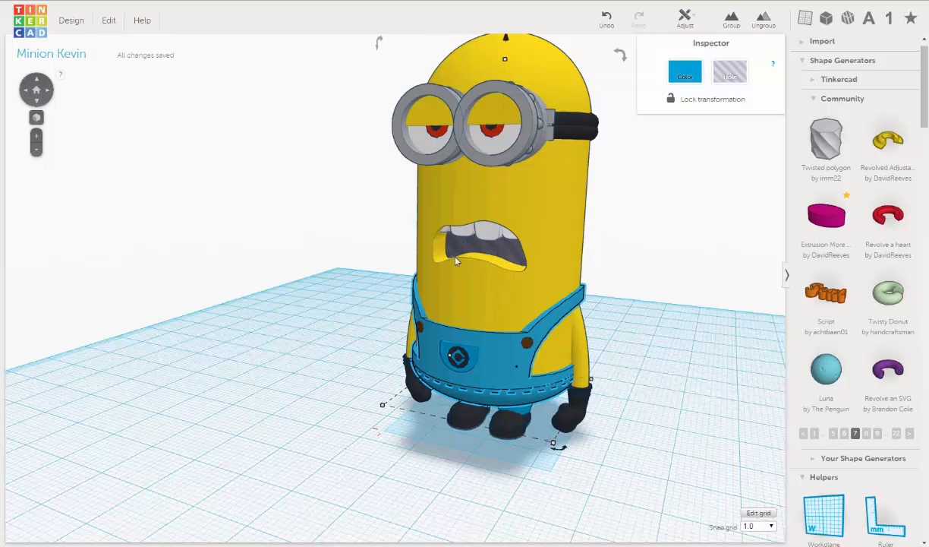
{"action": "left_click", "coordinate": [732, 24]}
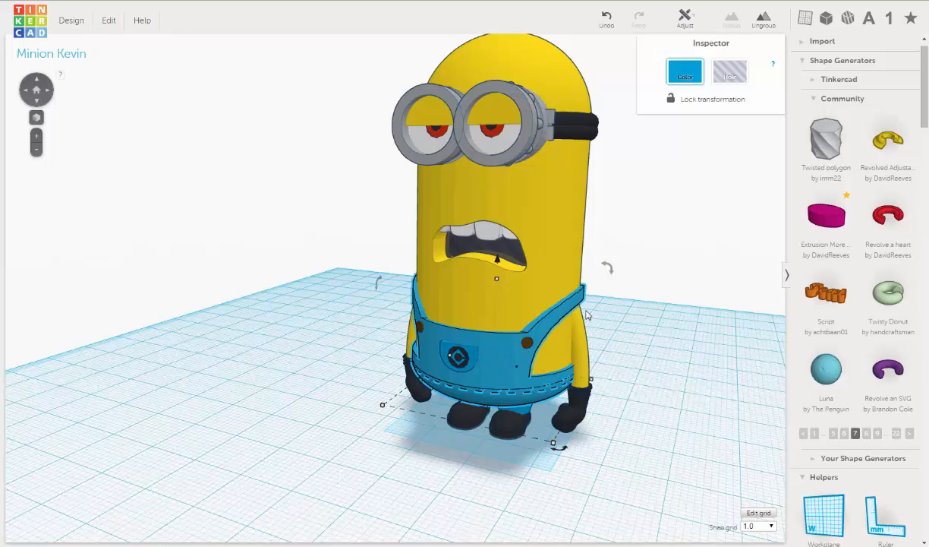
Group both yellow arms together and cut away their inner ends with the remaining inner body hole
{"action": "left_click", "coordinate": [587, 356]}
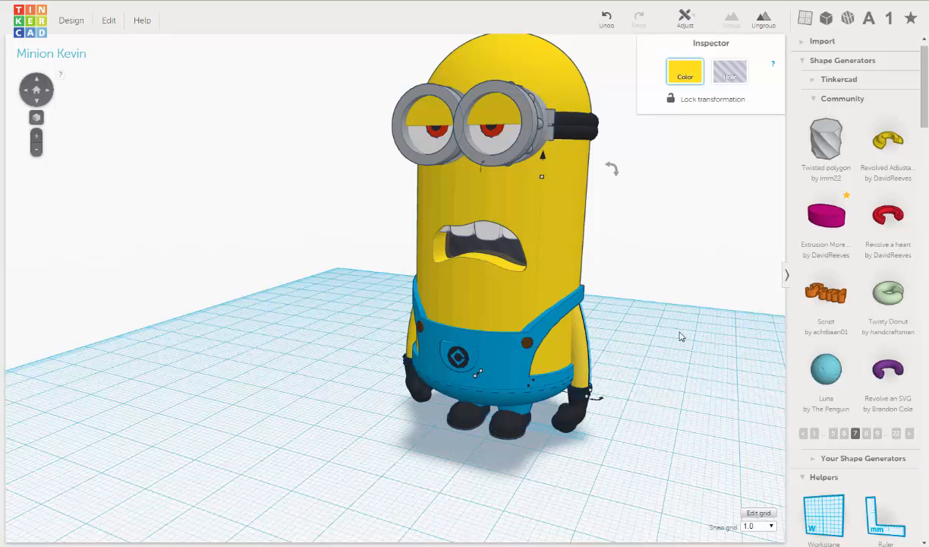
{"action": "right_click_drag", "start_coordinate": [754, 308], "coordinate": [312, 332]}
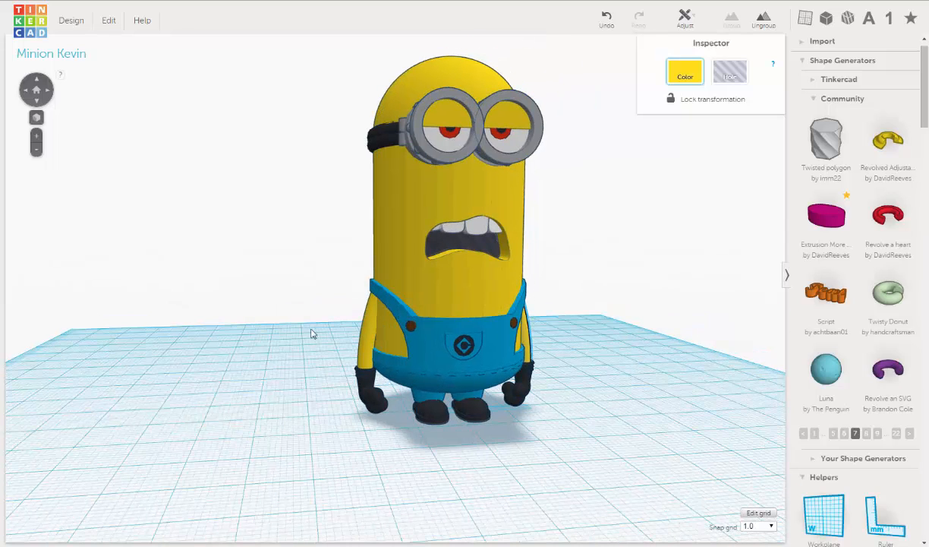
{"action": "left_click", "coordinate": [364, 352], "text": "shift"}
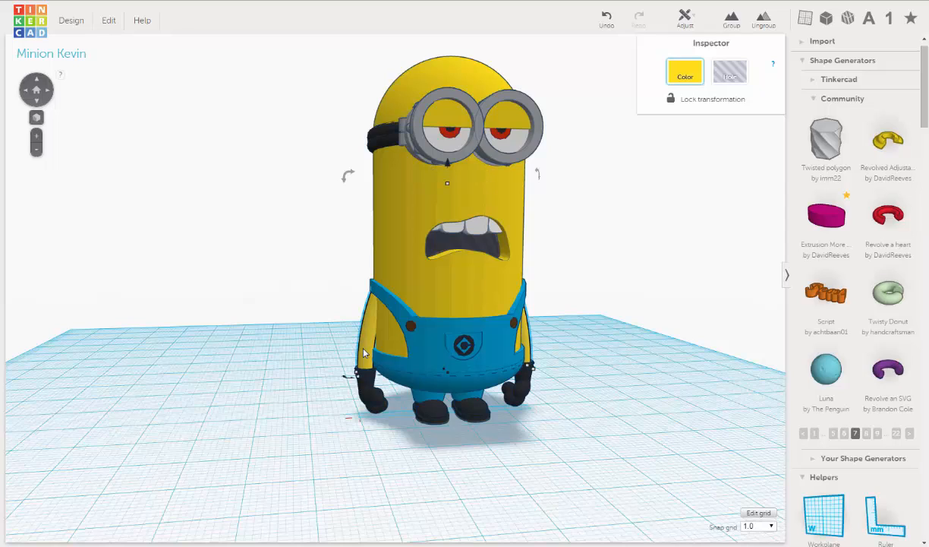
{"action": "left_click", "coordinate": [732, 19]}
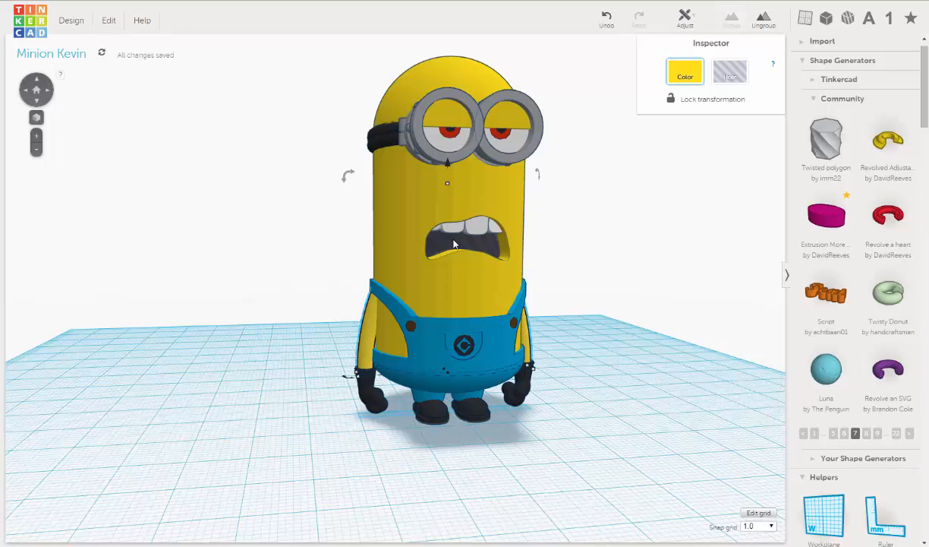
{"action": "left_click", "coordinate": [454, 243], "text": "shift"}
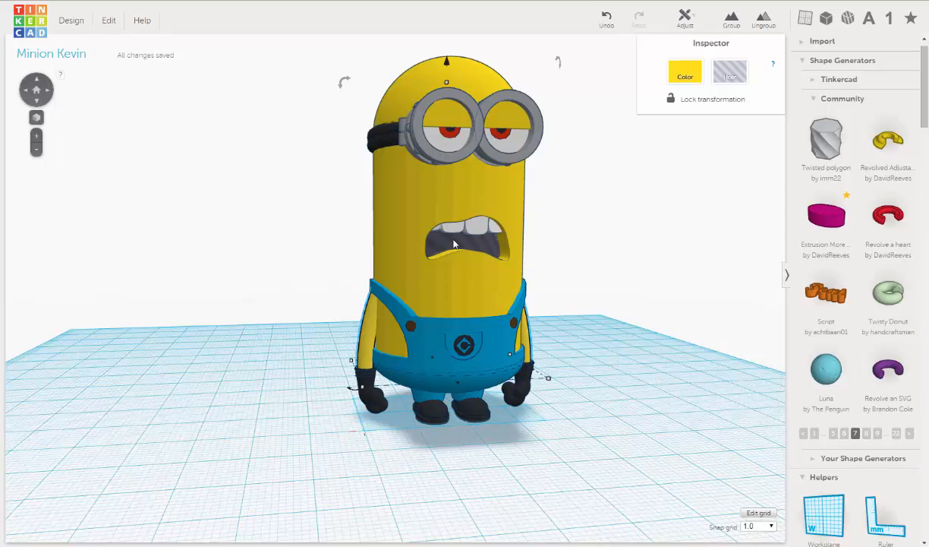
{"action": "left_click", "coordinate": [732, 21]}
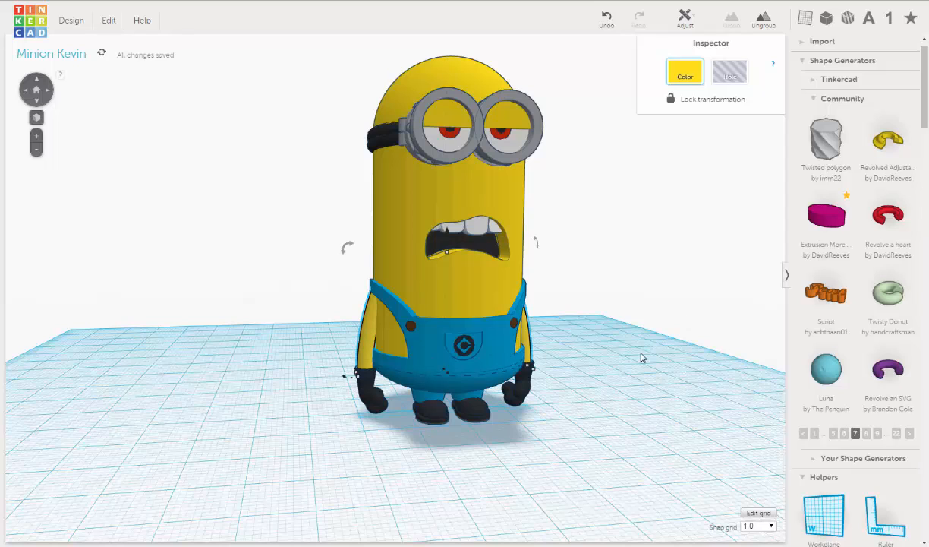
Delete the black mouth backing behind the teeth to leave the mouth open to the hollow body
{"action": "right_click_drag", "start_coordinate": [543, 410], "coordinate": [583, 346]}
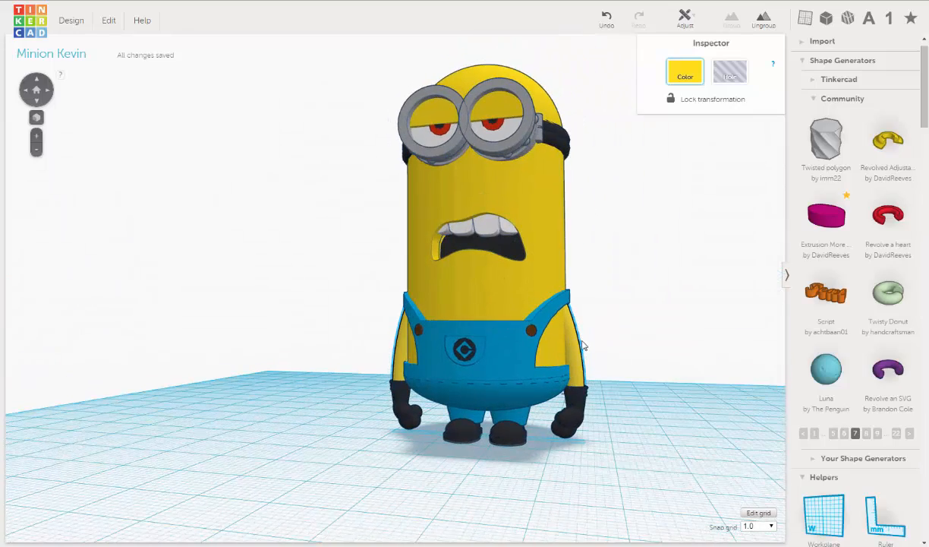
{"action": "right_click_drag", "start_coordinate": [635, 306], "coordinate": [499, 244]}
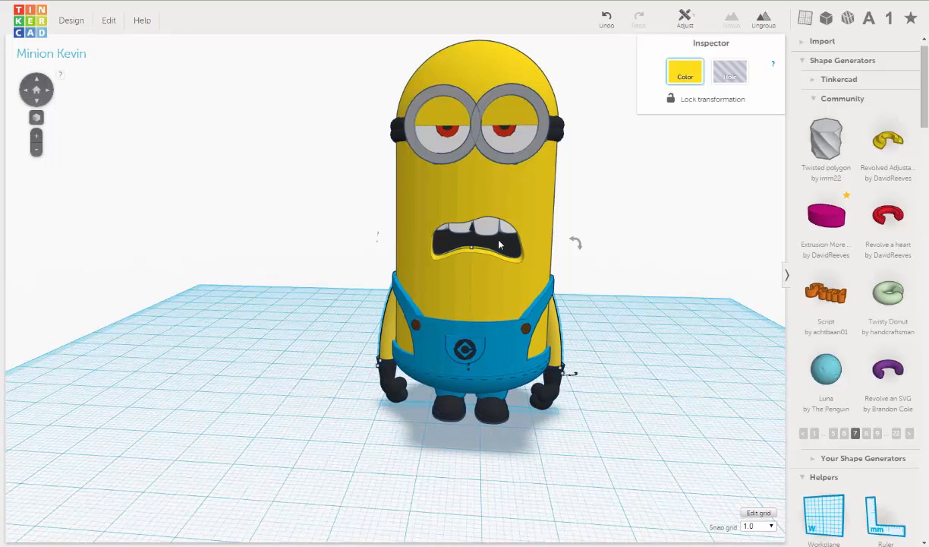
{"action": "left_click", "coordinate": [498, 243]}
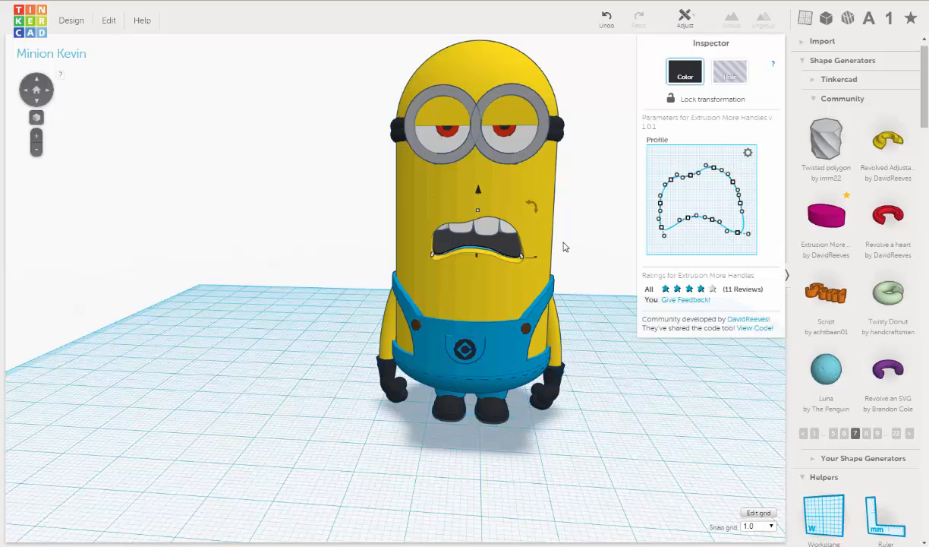
{"action": "key", "text": "Delete"}
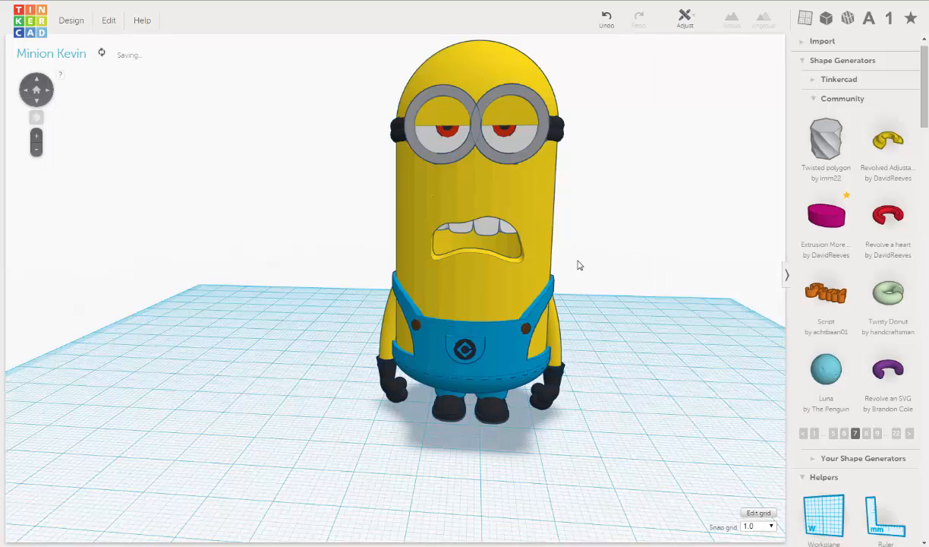
Turn the yellow body into a hole and examine the hollowed interior, teeth and arm ends
{"action": "right_click_drag", "start_coordinate": [604, 232], "coordinate": [632, 230]}
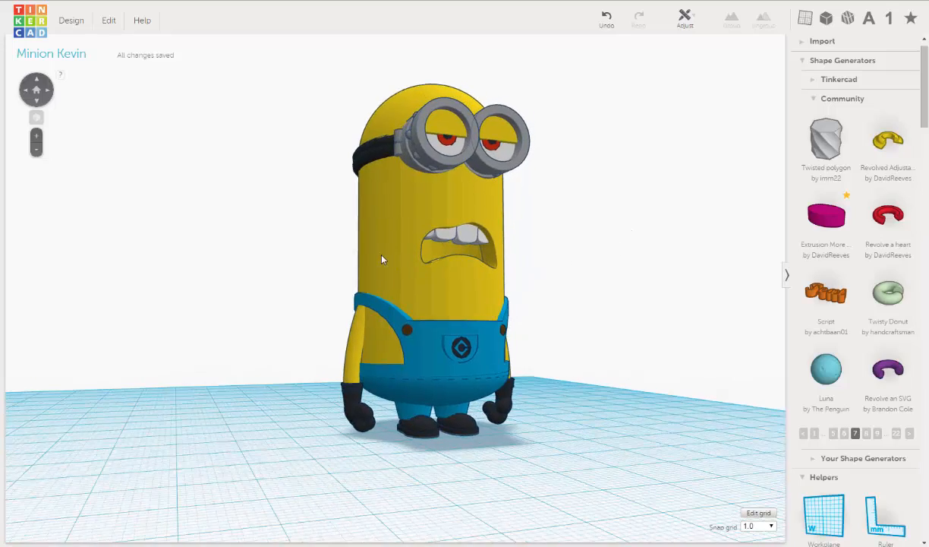
{"action": "right_click_drag", "start_coordinate": [382, 258], "coordinate": [463, 253]}
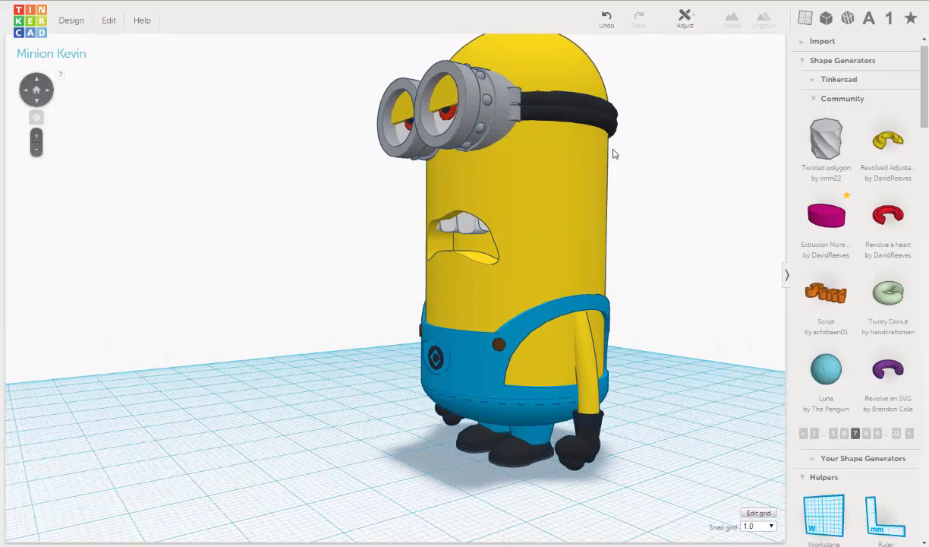
{"action": "left_click", "coordinate": [590, 146]}
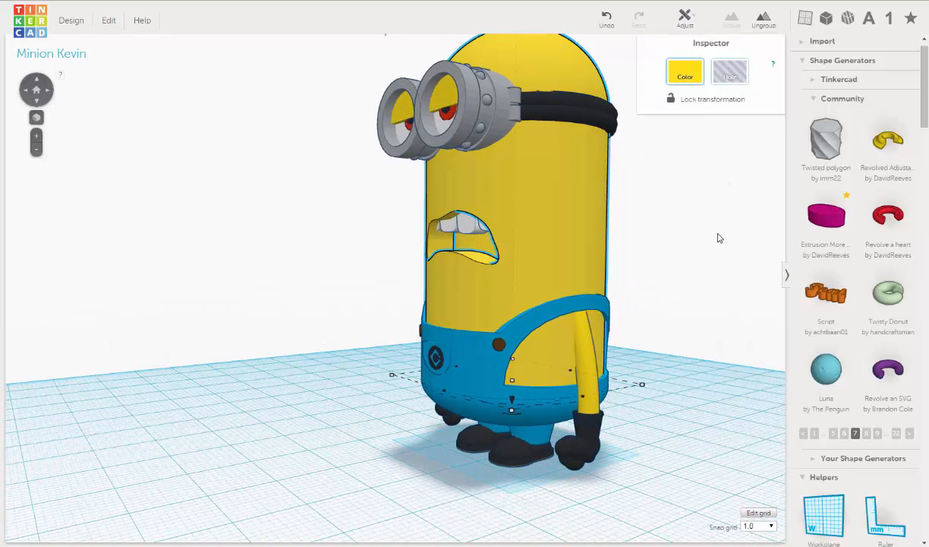
{"action": "key", "text": "h"}
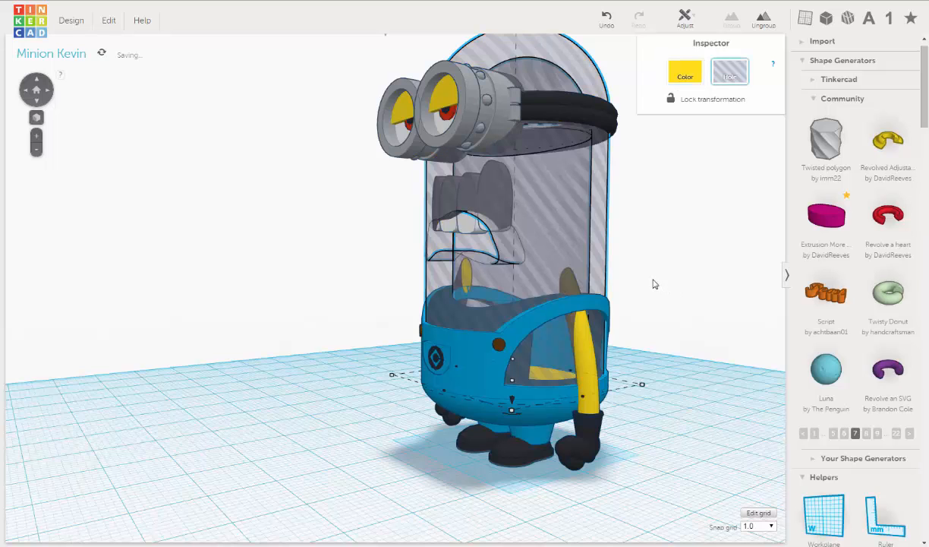
{"action": "right_click_drag", "start_coordinate": [647, 281], "coordinate": [649, 166]}
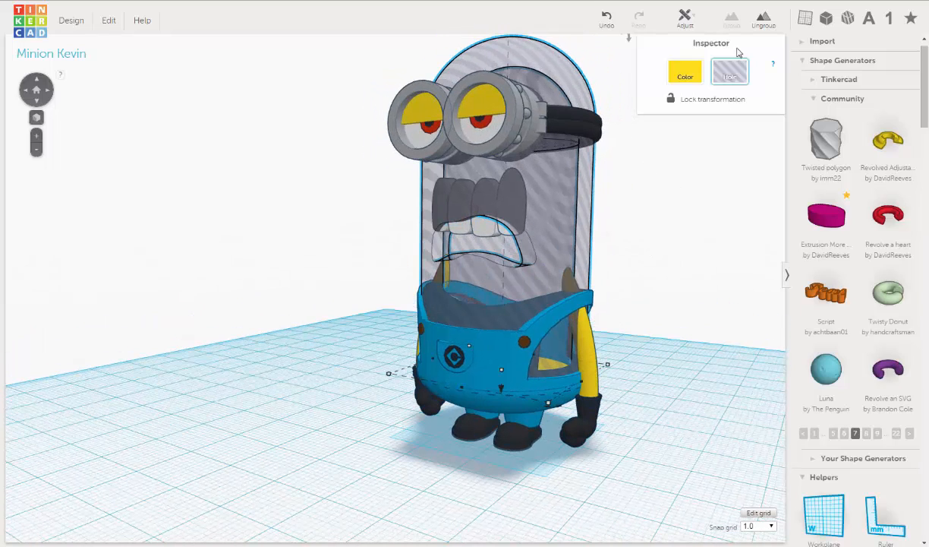